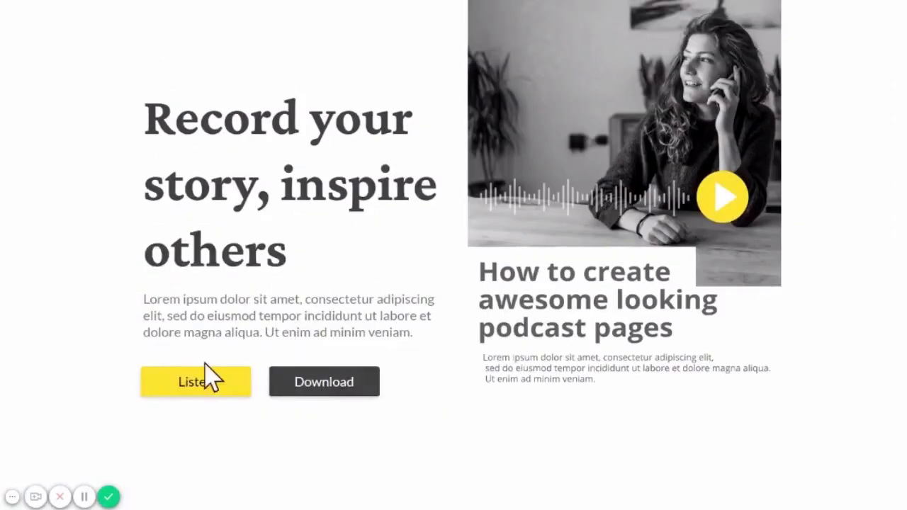
Step: Try out the sample podcast page by opening and closing its Listen audio popup and triggering its Download option
left_click(212, 377)
left_click(561, 267)
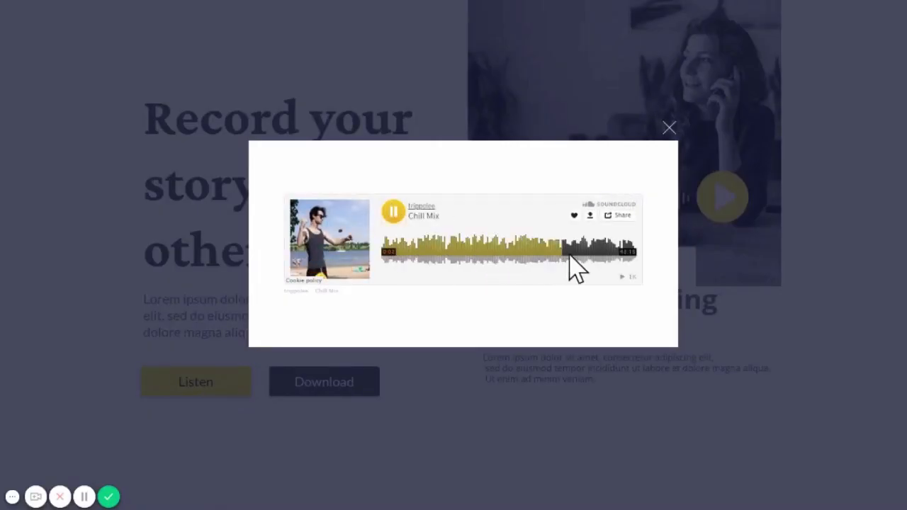
left_click(668, 128)
left_click(330, 378)
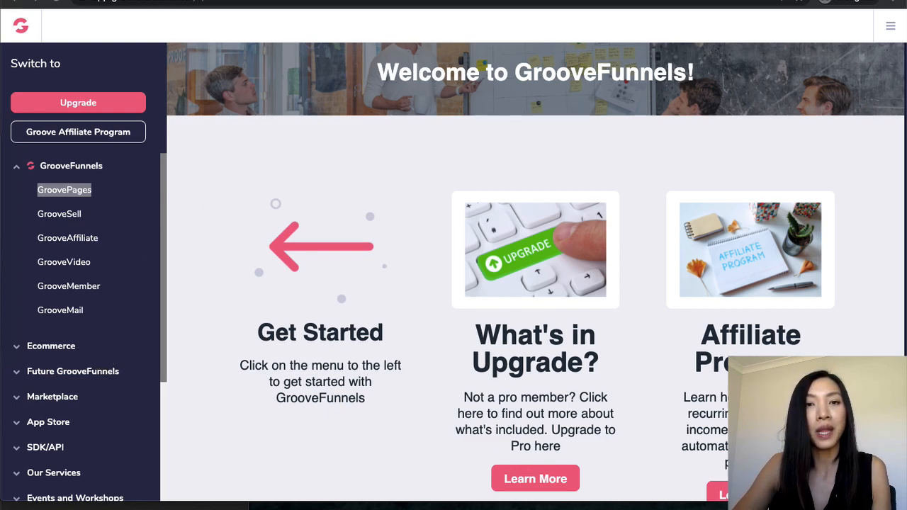
Step: Switch to GroovePages in GrooveFunnels and start creating a new site
left_click(270, 0)
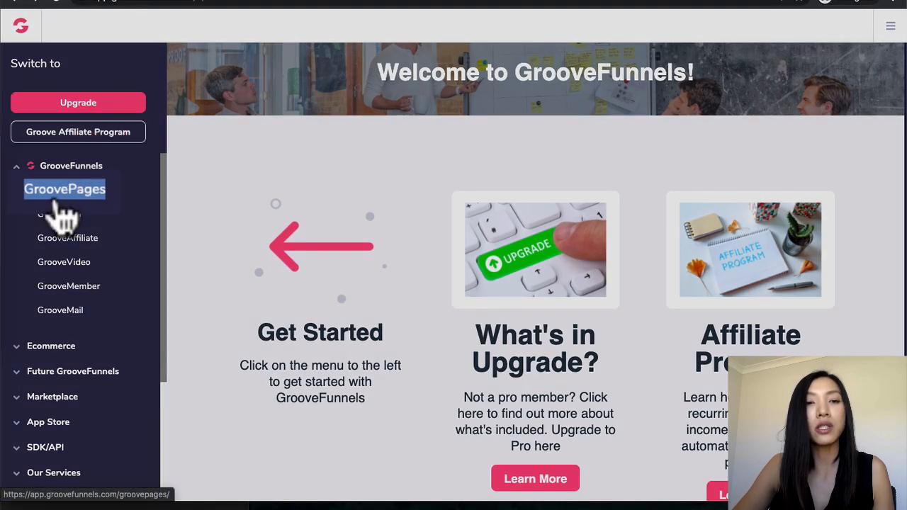
left_click(60, 202)
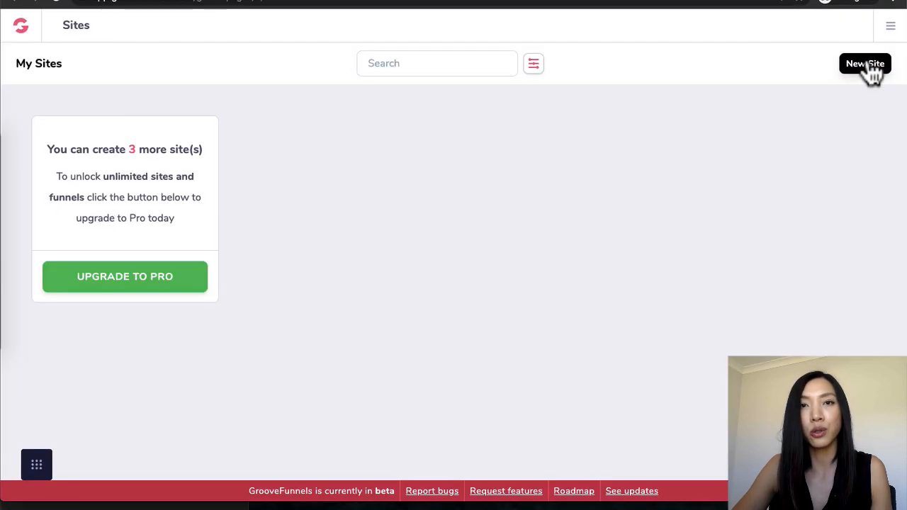
left_click(868, 65)
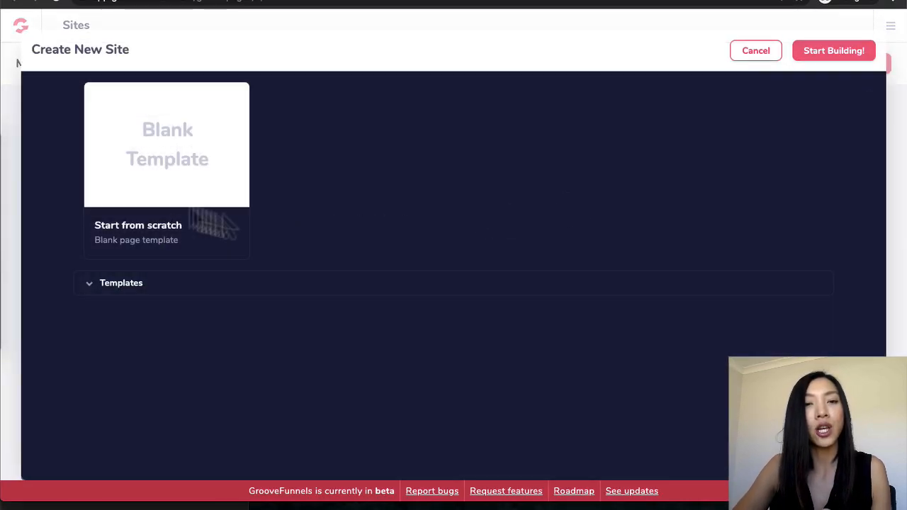
Step: Expand the template collection and look through the free and premium site templates
left_click(155, 286)
scroll(263, 344, "down", 3)
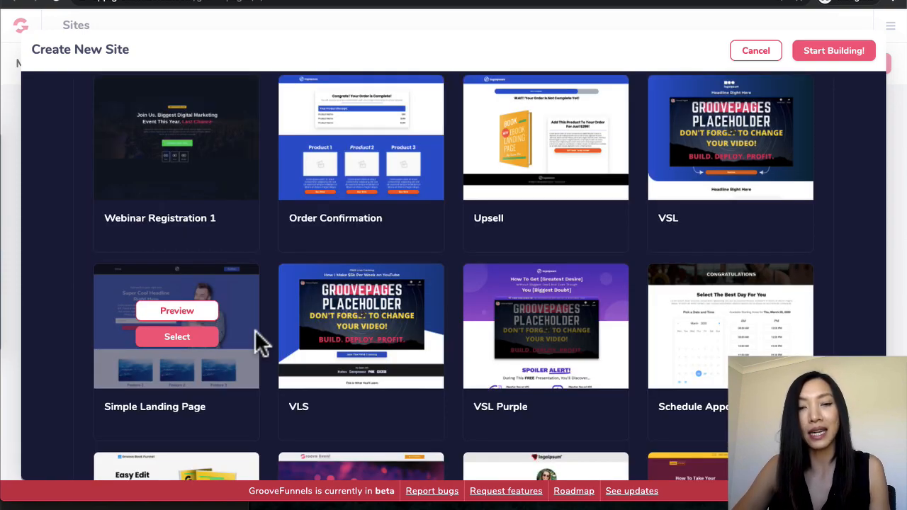
scroll(258, 340, "down", 1)
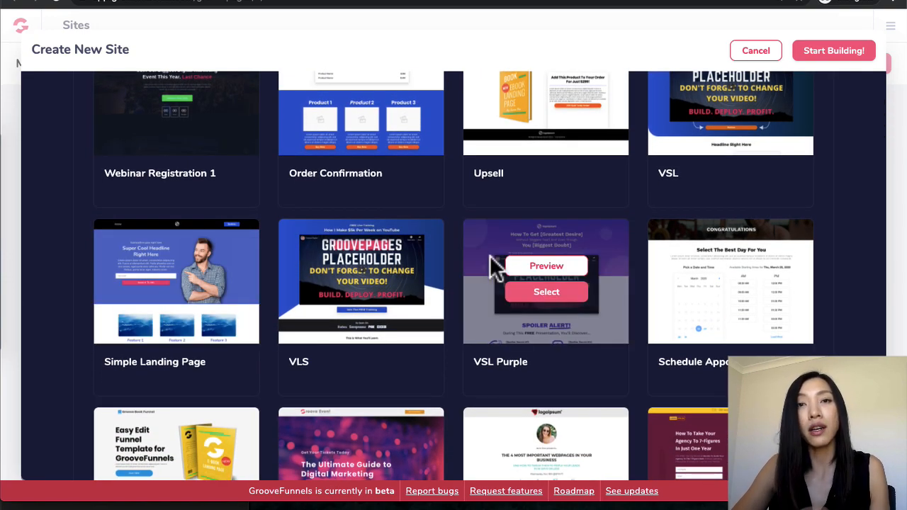
scroll(490, 257, "down", 9)
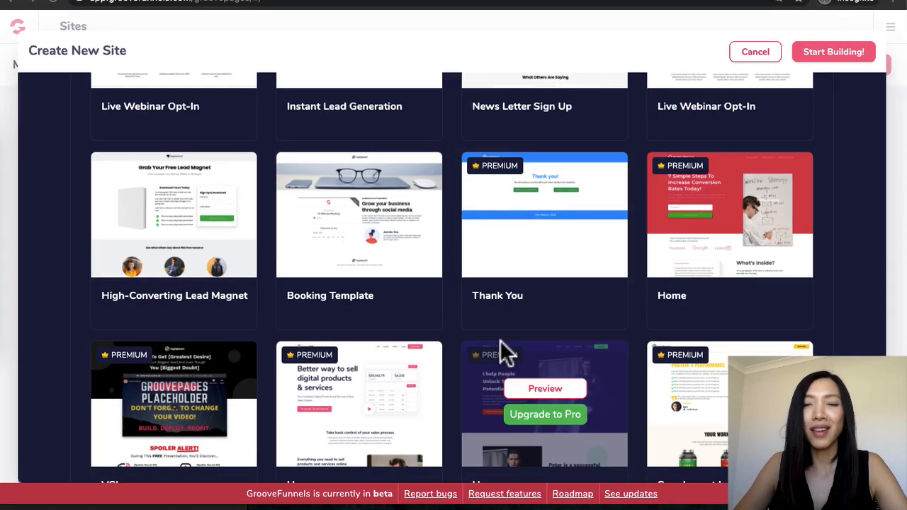
scroll(503, 347, "down", 3)
scroll(503, 347, "down", 15)
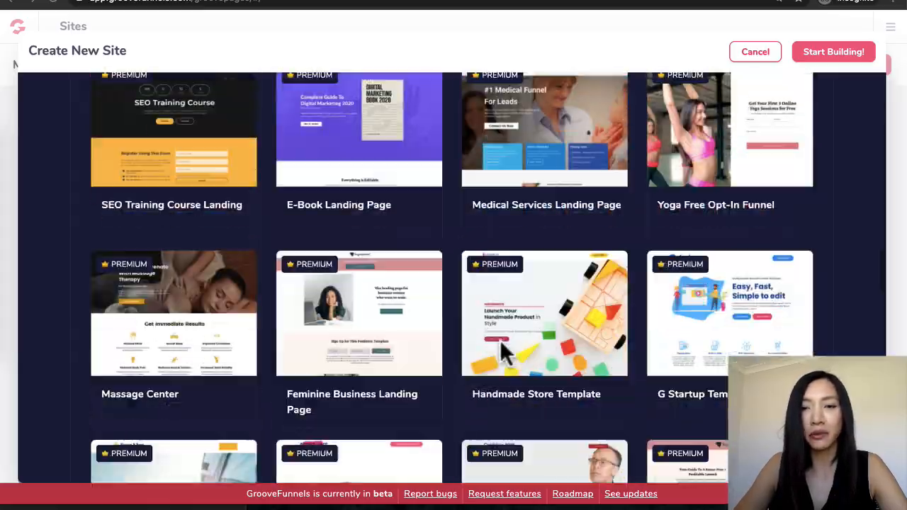
scroll(500, 340, "up", 10)
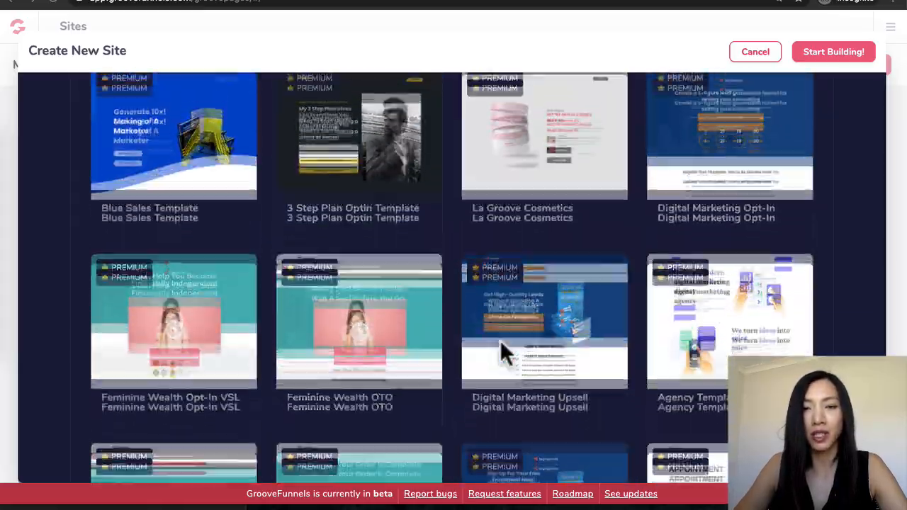
scroll(500, 347, "up", 2)
scroll(500, 339, "down", 2)
scroll(500, 348, "up", 4)
scroll(499, 361, "up", 5)
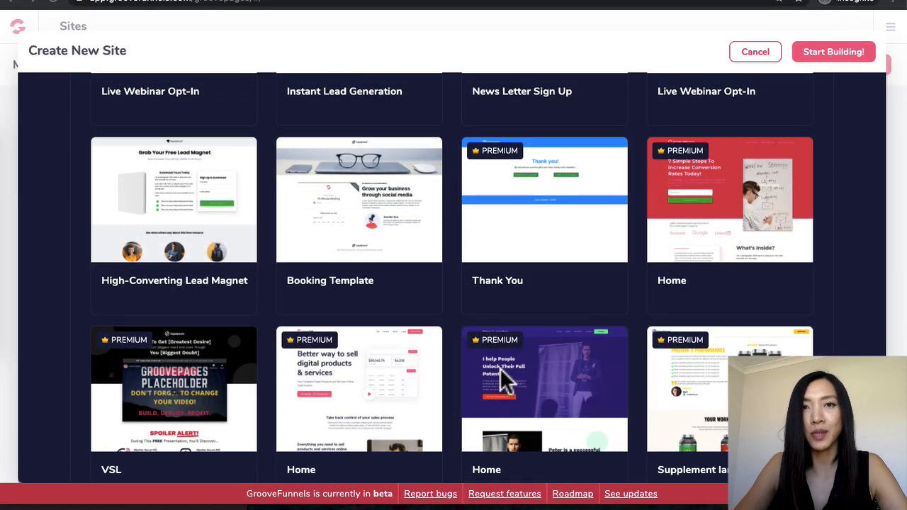
scroll(443, 355, "down", 1)
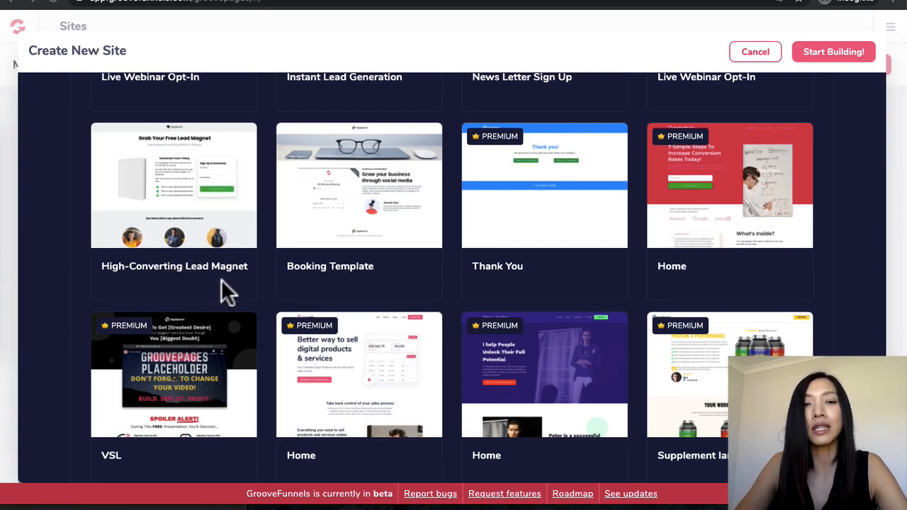
Step: Select the High-Converting Lead Magnet template for the new site and look over its page
mouse_move(171, 214)
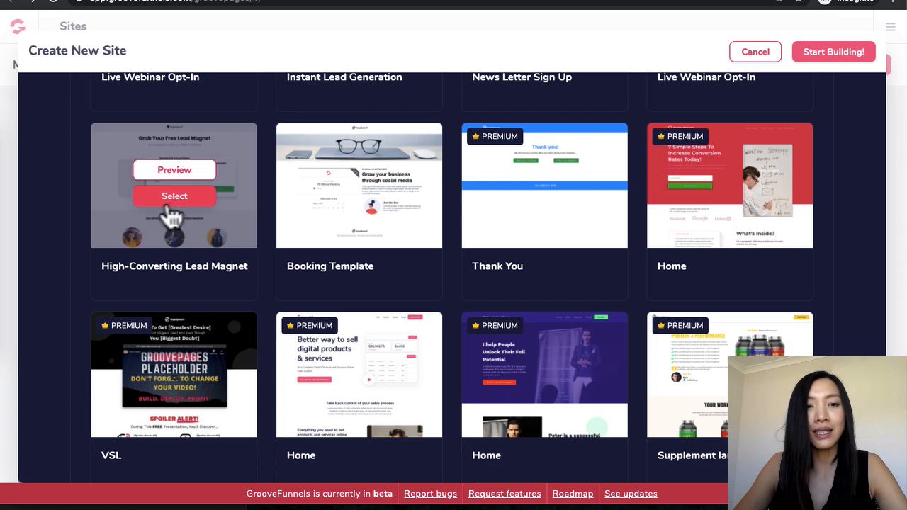
left_click(178, 198)
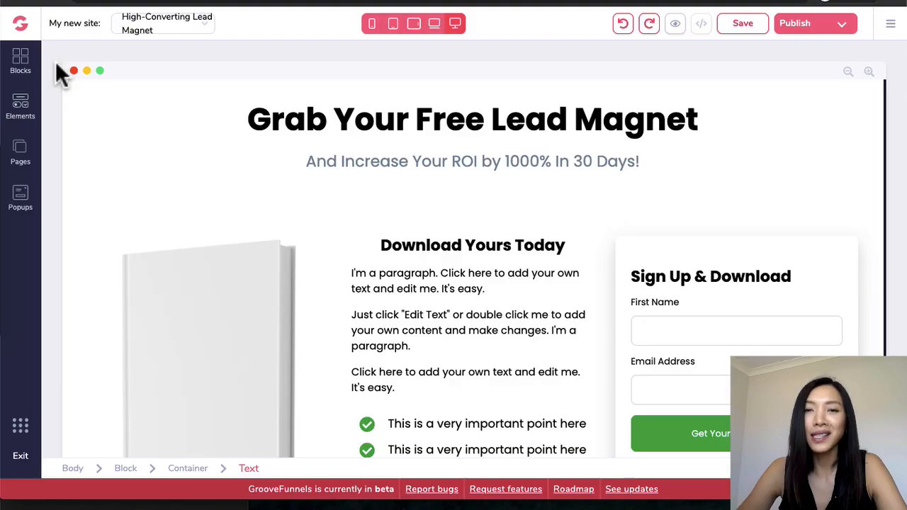
scroll(223, 263, "down", 5)
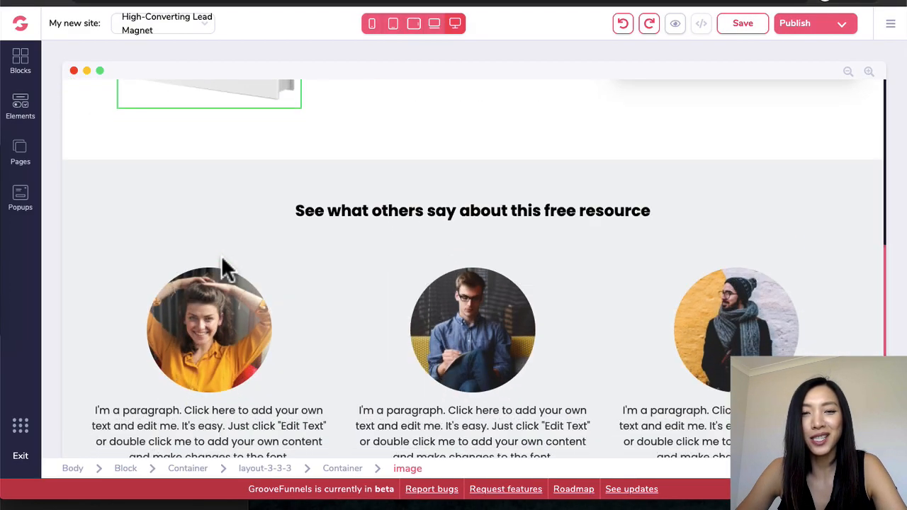
scroll(221, 256, "up", 5)
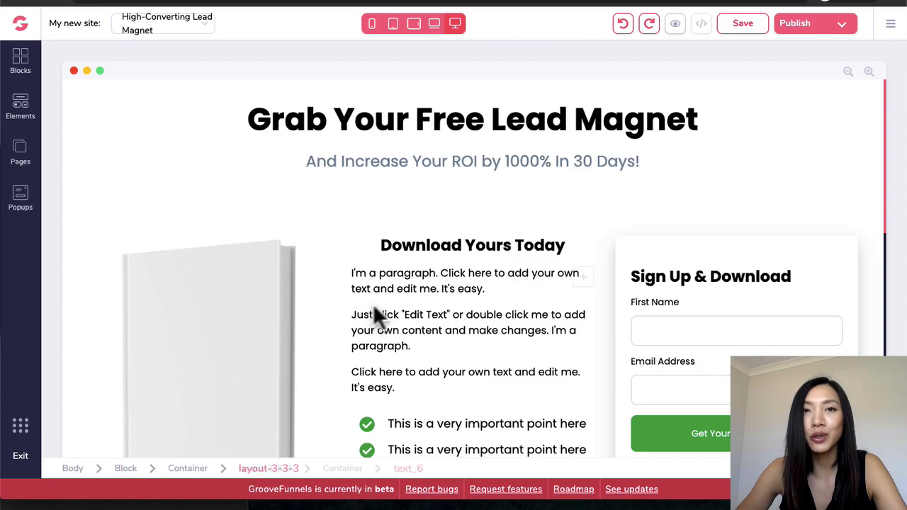
Step: Examine the designed blocks offered under Call to action, Content, Covers, Features and Footers
left_click(19, 62)
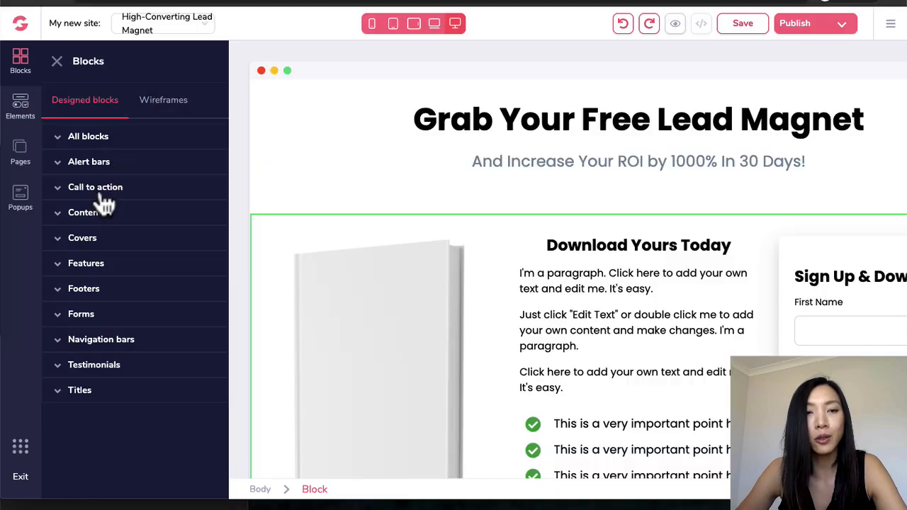
left_click(97, 203)
scroll(128, 328, "down", 5)
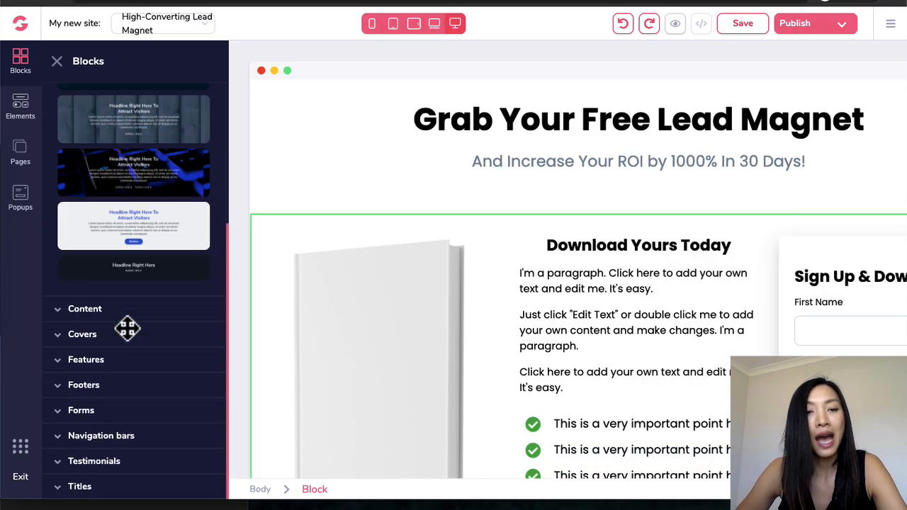
left_click(106, 309)
scroll(111, 359, "down", 5)
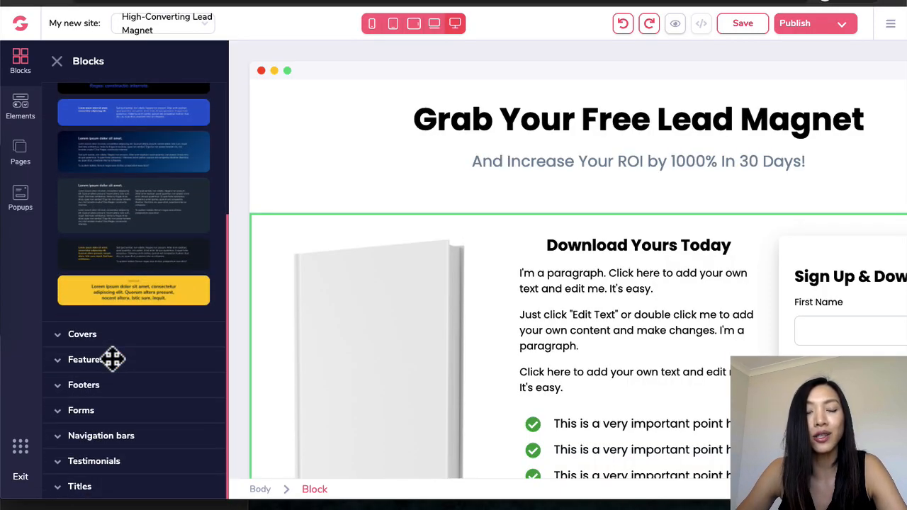
left_click(105, 334)
scroll(104, 338, "down", 5)
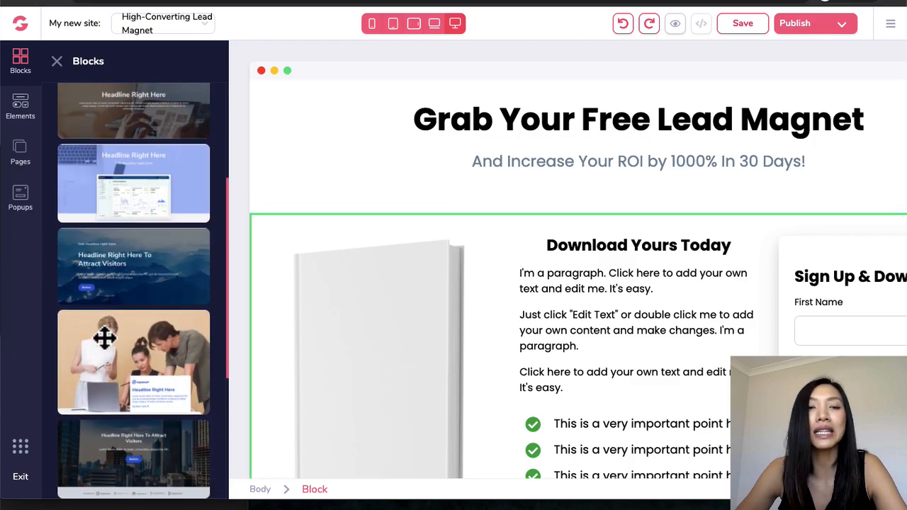
scroll(104, 338, "down", 3)
left_click(104, 361)
scroll(107, 359, "down", 5)
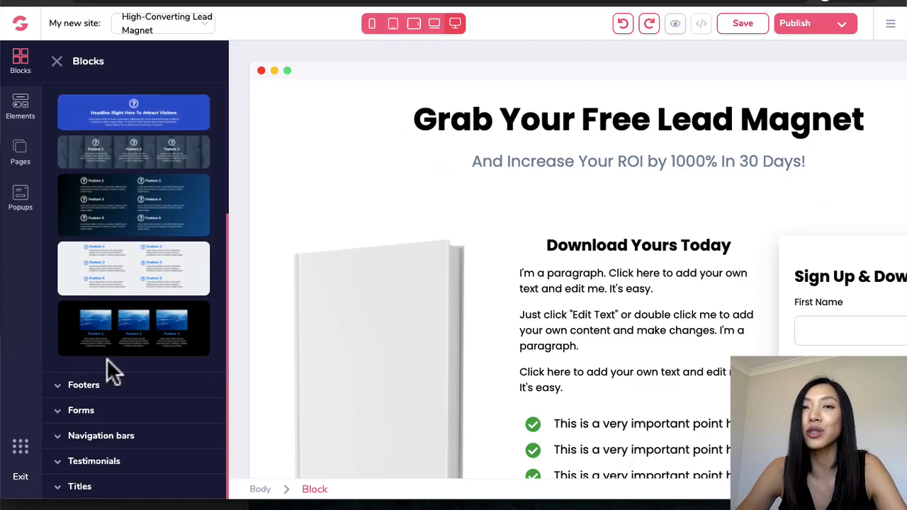
left_click(107, 385)
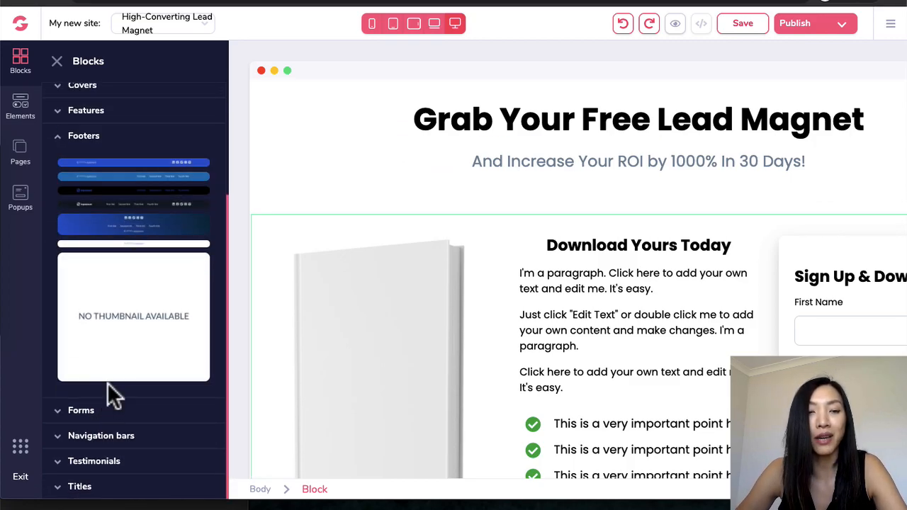
scroll(107, 383, "up", 3)
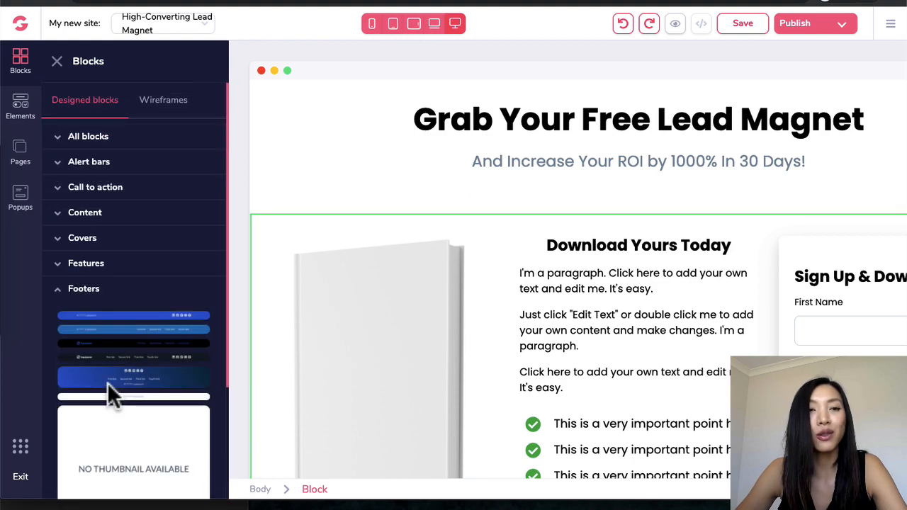
Step: Add the plain blue text alert bar block at the top of the page, above the main headline
left_click(110, 163)
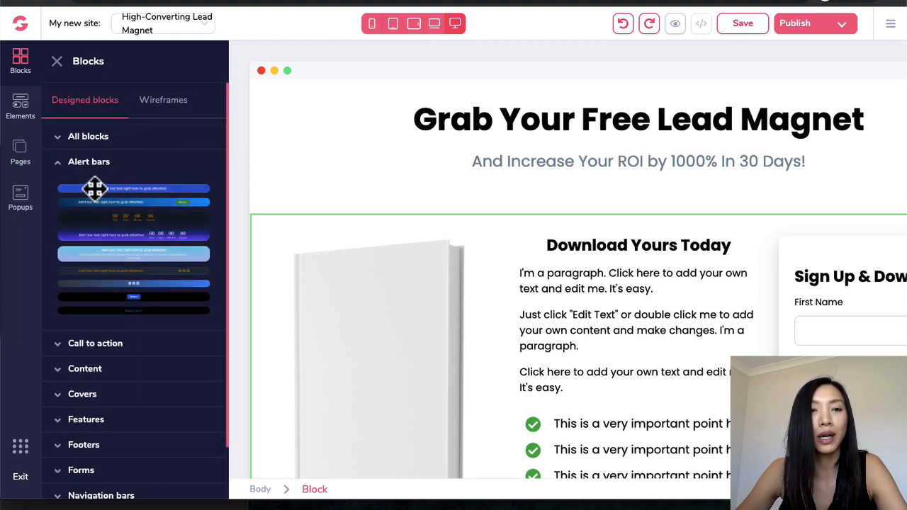
left_click_drag(87, 188, 463, 305)
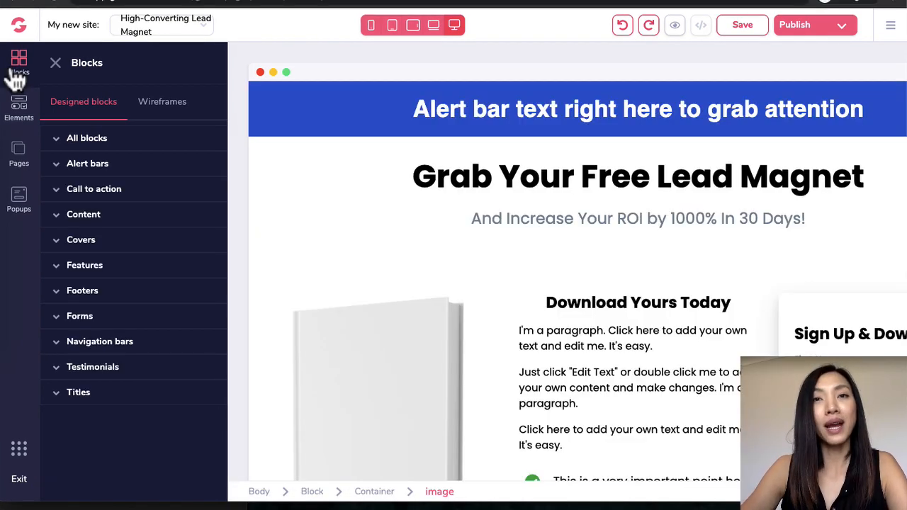
Step: Look through the available elements and insert a 2 Columns layout below the text inside the blue alert bar
left_click(19, 105)
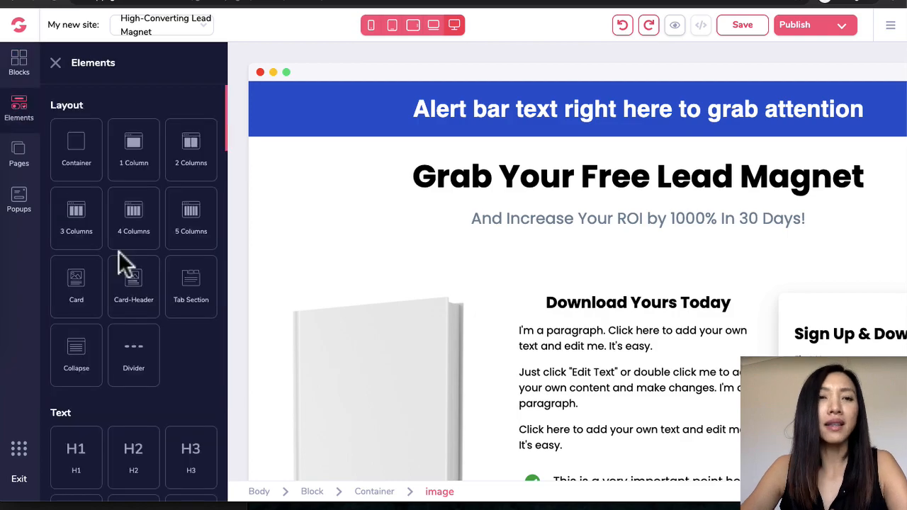
scroll(119, 254, "down", 6)
scroll(124, 294, "down", 6)
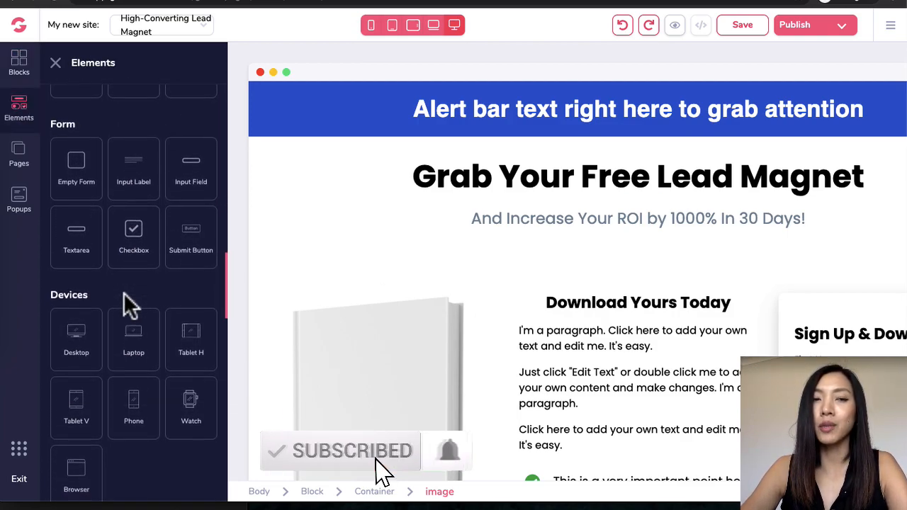
scroll(124, 294, "down", 6)
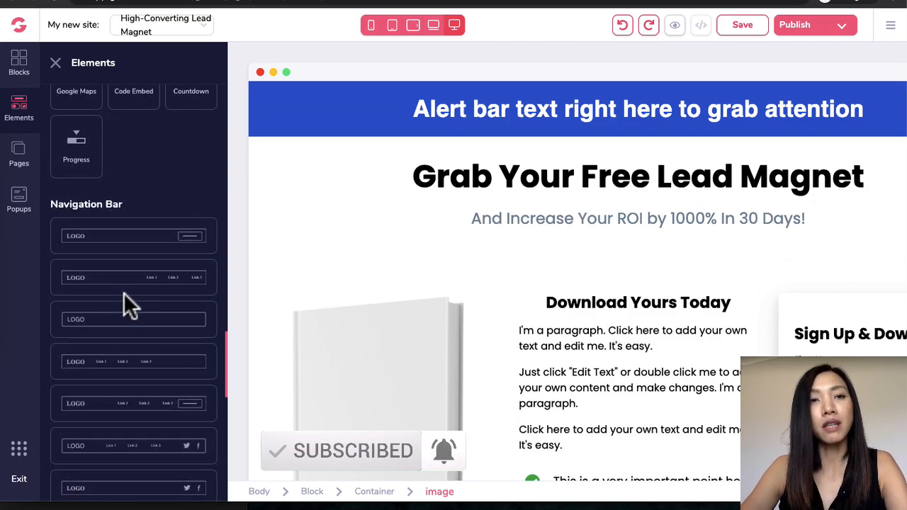
scroll(123, 293, "up", 15)
scroll(123, 293, "up", 3)
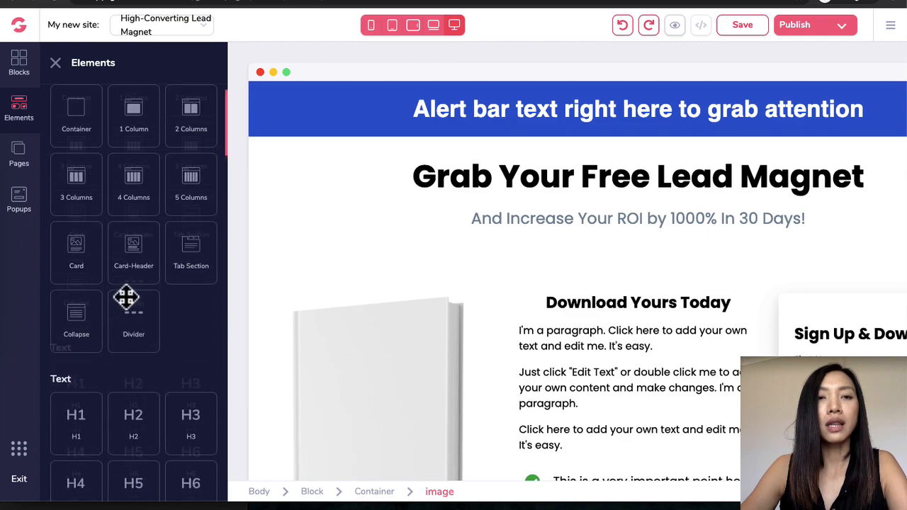
left_click_drag(192, 148, 470, 221)
Step: Add an H1 heading to the first empty container of the alert bar's two-column layout
scroll(94, 408, "down", 4)
scroll(145, 437, "up", 1)
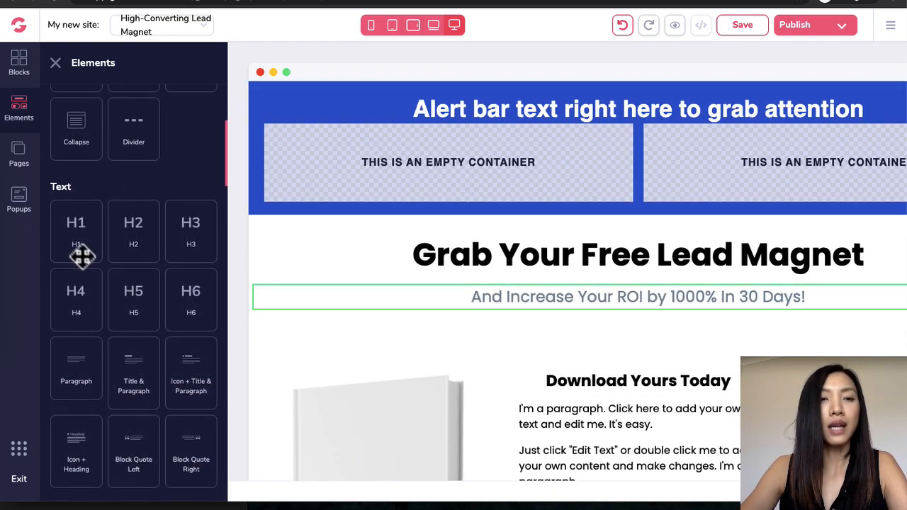
left_click_drag(78, 217, 429, 203)
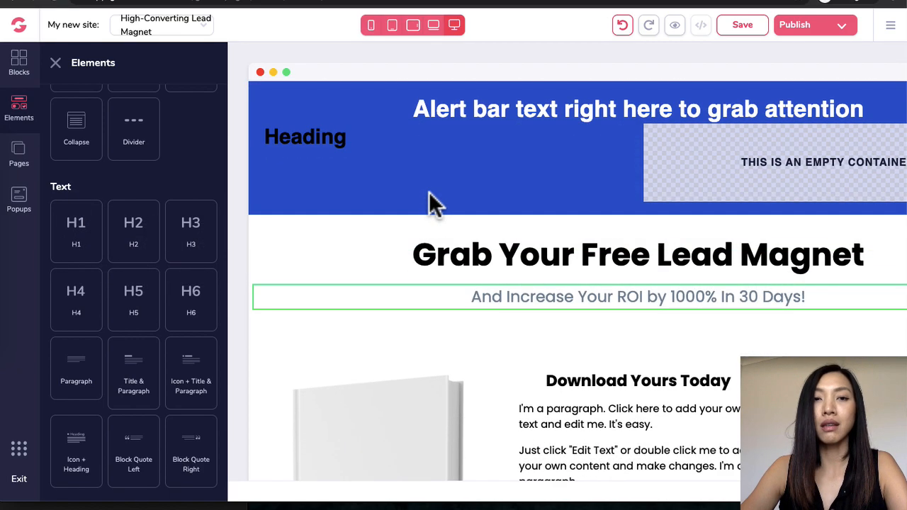
Step: Add an Image element to the second column of the alert bar and a Youtube Video below the heading in the first column
scroll(186, 435, "down", 5)
scroll(187, 435, "down", 2)
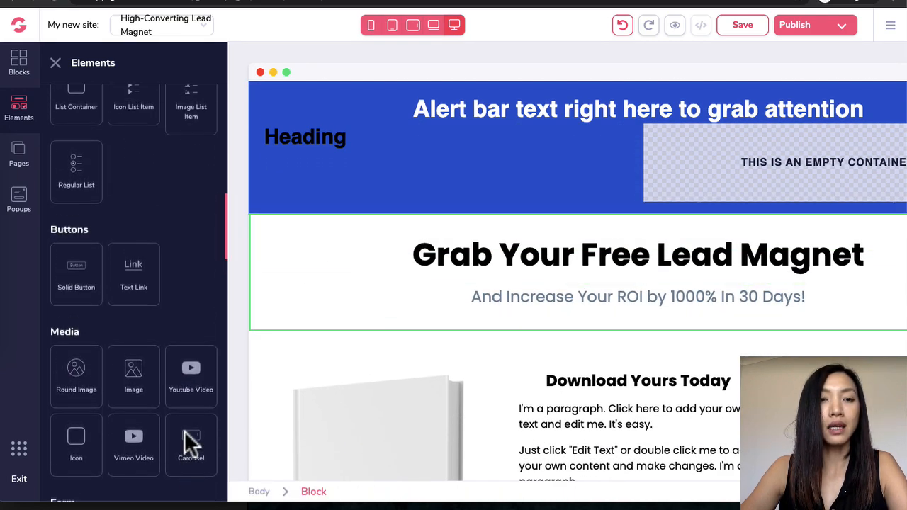
left_click_drag(134, 376, 641, 296)
left_click_drag(641, 296, 751, 191)
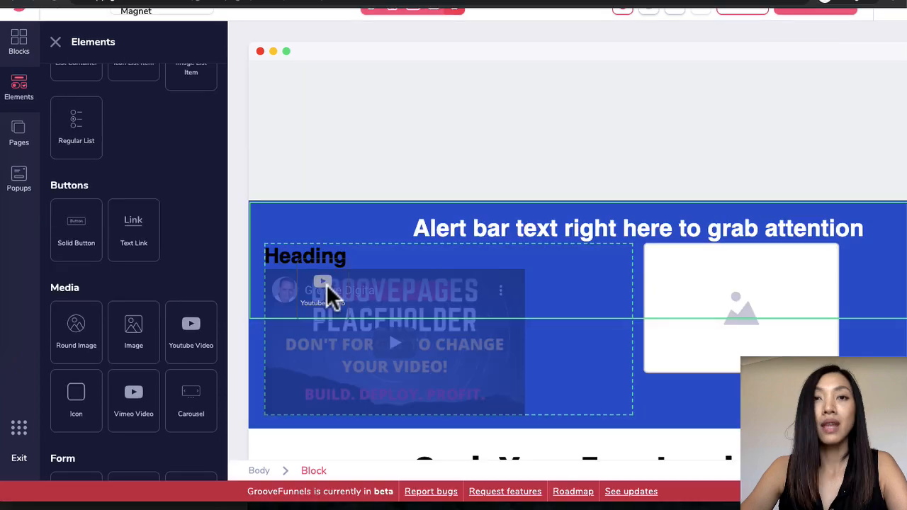
left_click_drag(328, 295, 327, 298)
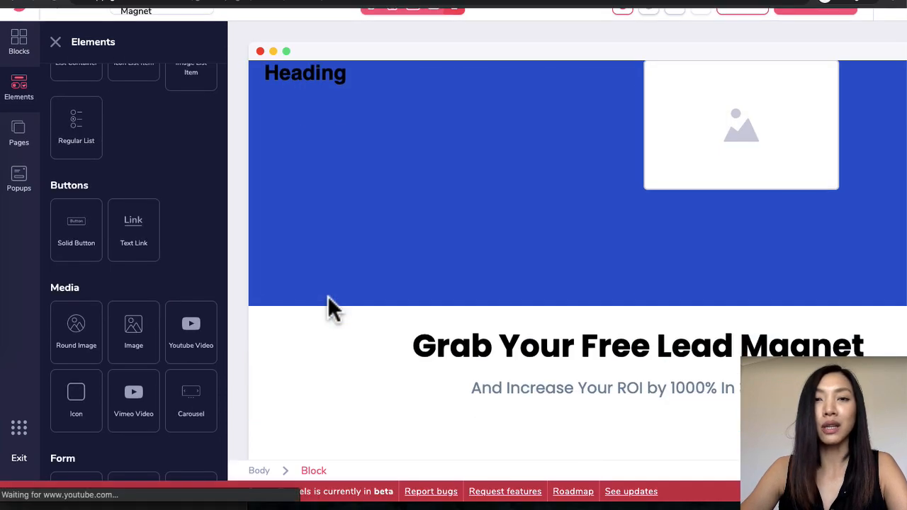
scroll(716, 304, "up", 1)
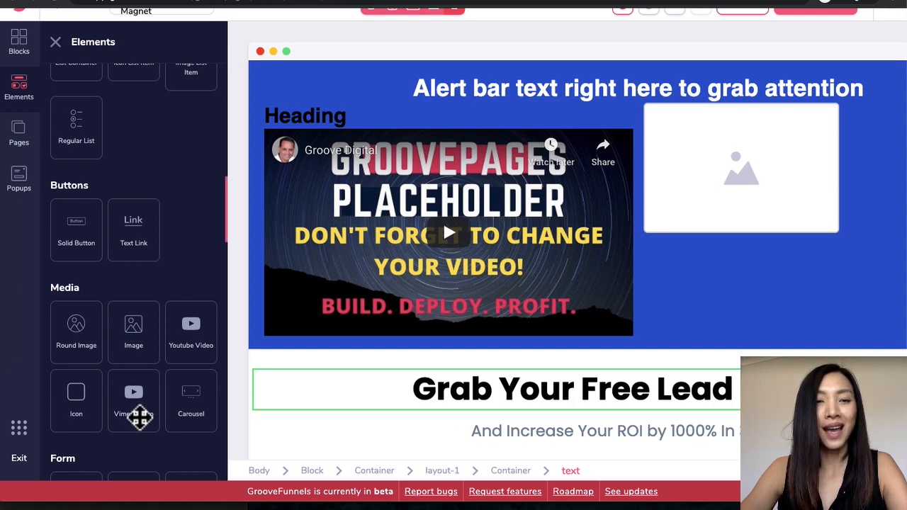
Step: Add an ActiveCampaign integration form below the image in the second column of the alert bar and close the elements list
scroll(137, 416, "down", 10)
scroll(137, 417, "up", 3)
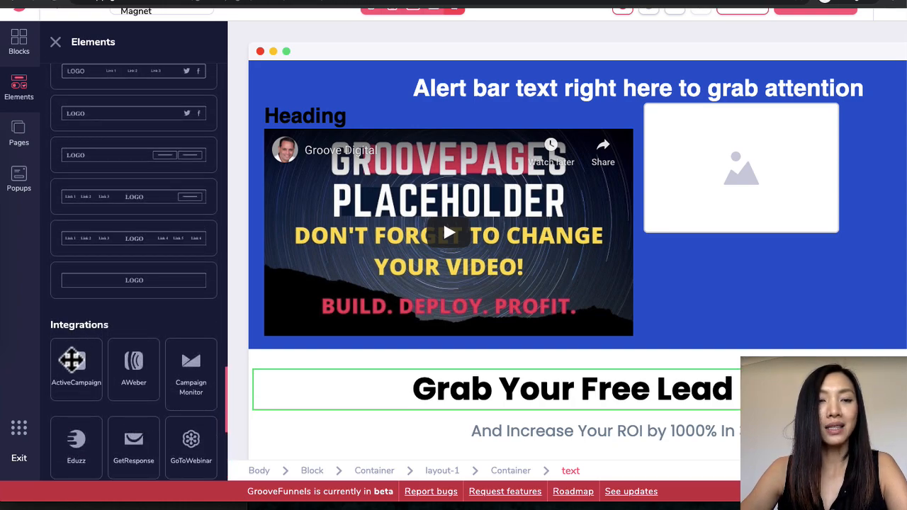
left_click_drag(72, 364, 820, 335)
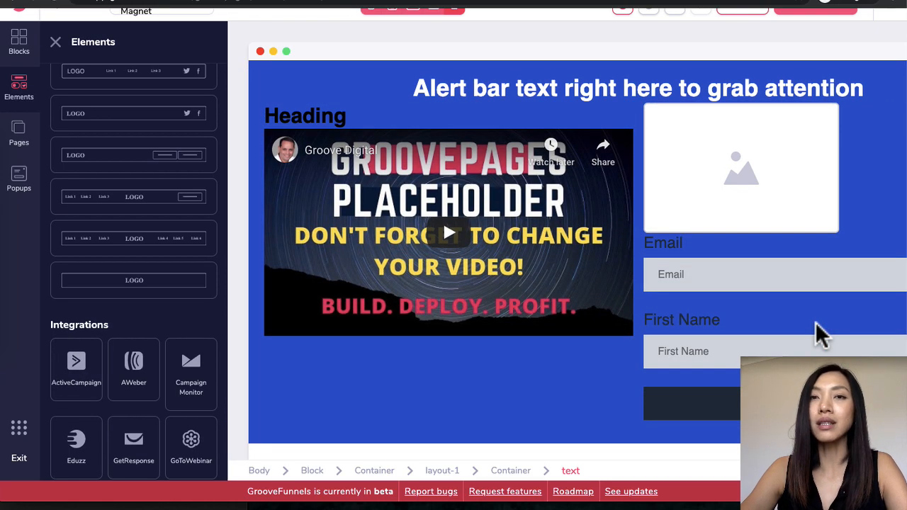
left_click(55, 42)
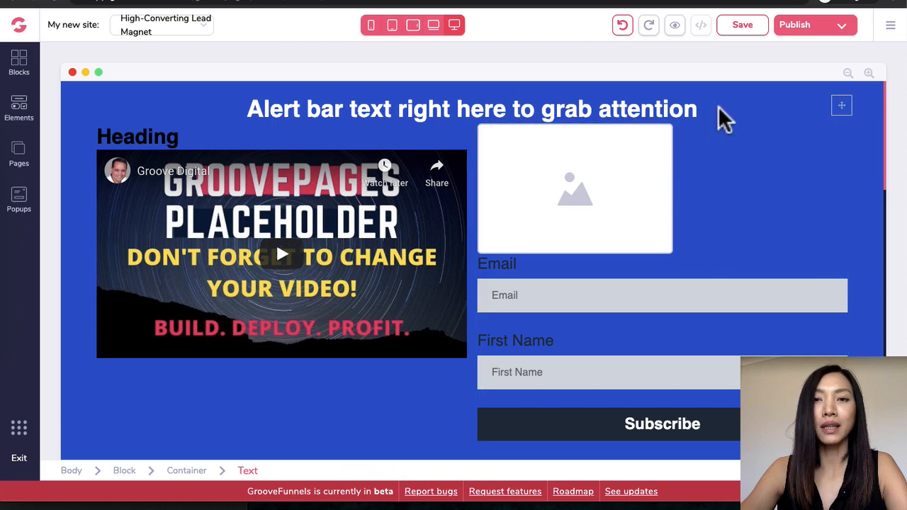
Step: Open the style settings of the alert bar text and switch Expert mode off and back on
left_click(664, 103)
double_click(663, 105)
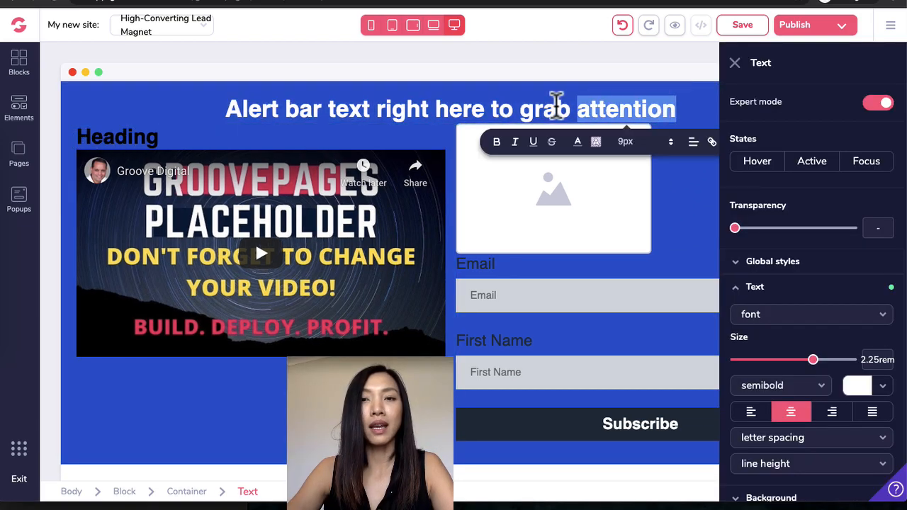
left_click(472, 103)
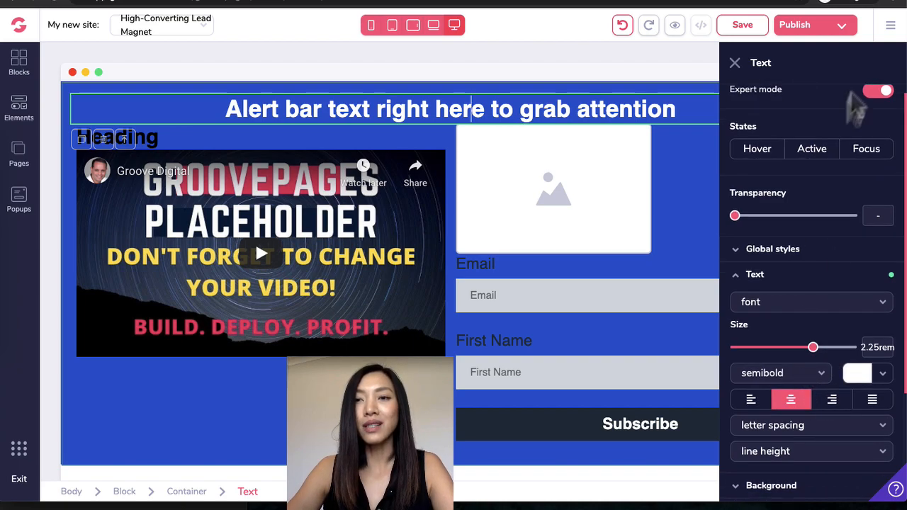
left_click(877, 105)
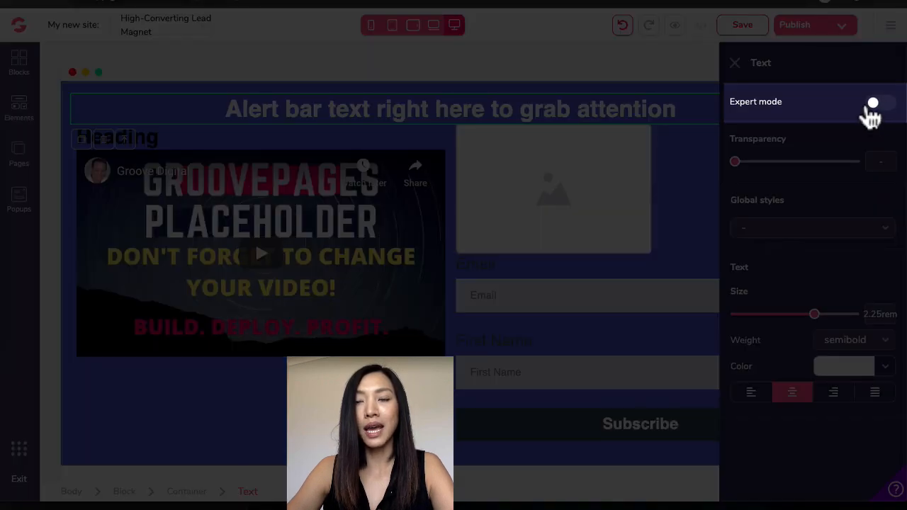
left_click(886, 104)
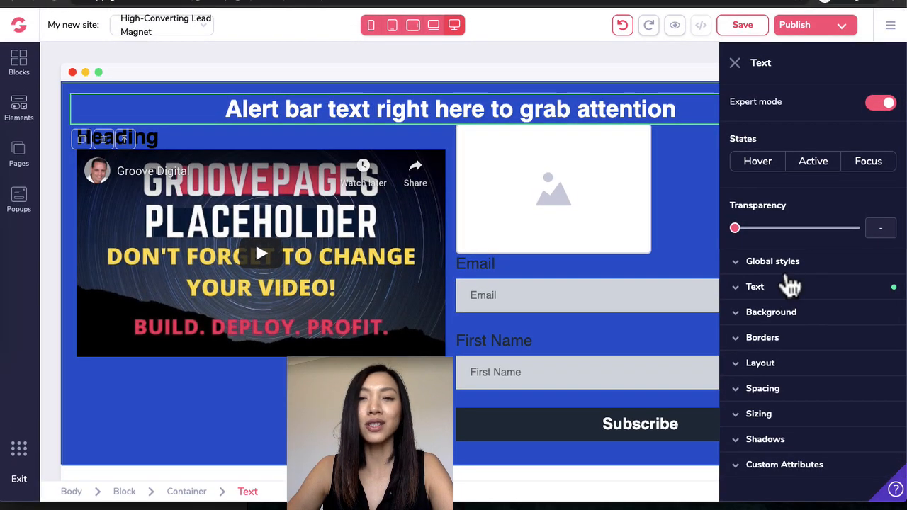
Step: Set the alert bar text's font to lato and its size to 3rem
left_click(766, 289)
scroll(766, 296, "down", 1)
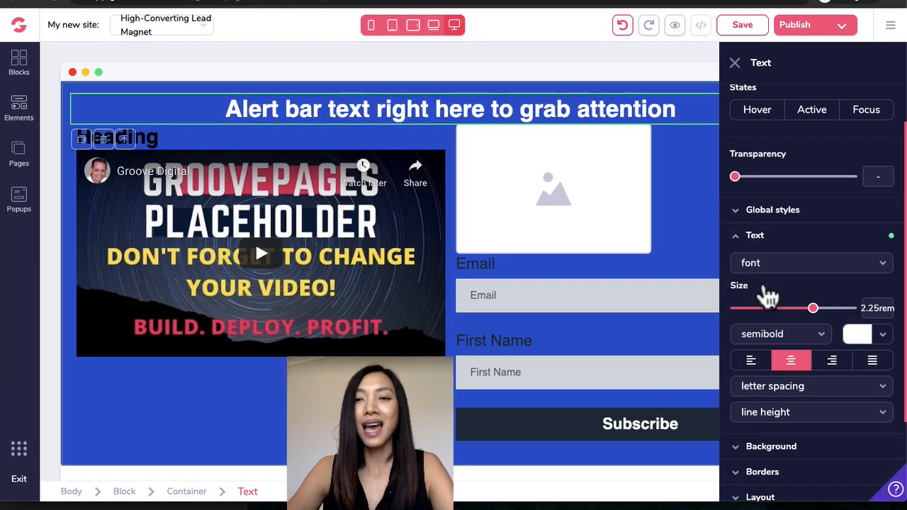
left_click(815, 272)
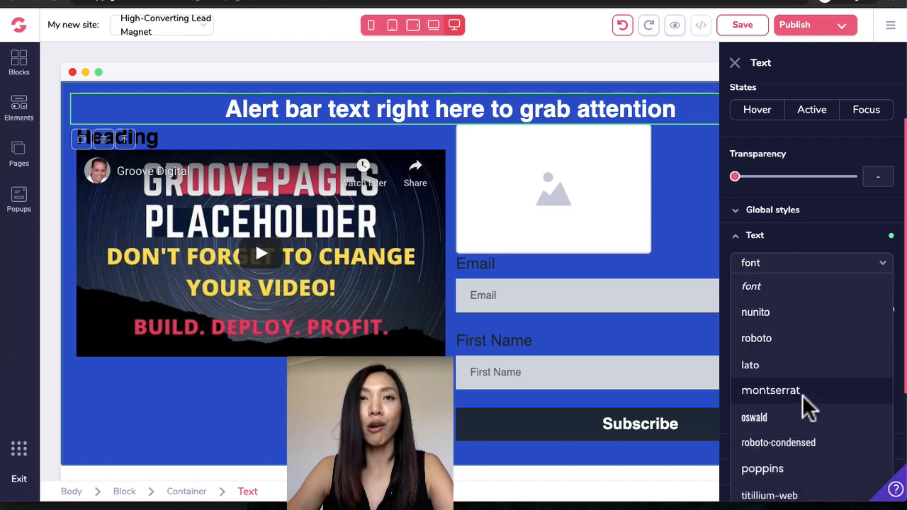
scroll(806, 405, "down", 1)
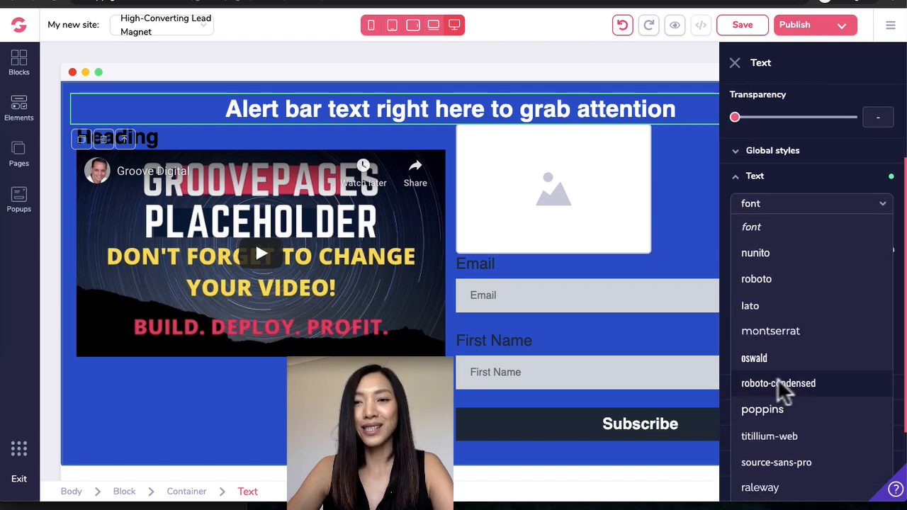
left_click(788, 312)
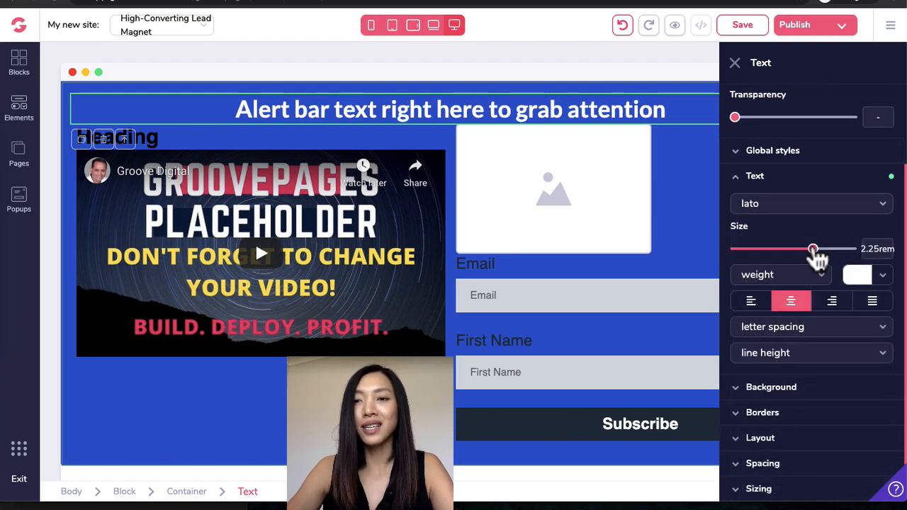
mouse_move(813, 249)
left_mouse_down()
mouse_move(822, 248)
mouse_move(804, 250)
mouse_move(822, 249)
left_mouse_up()
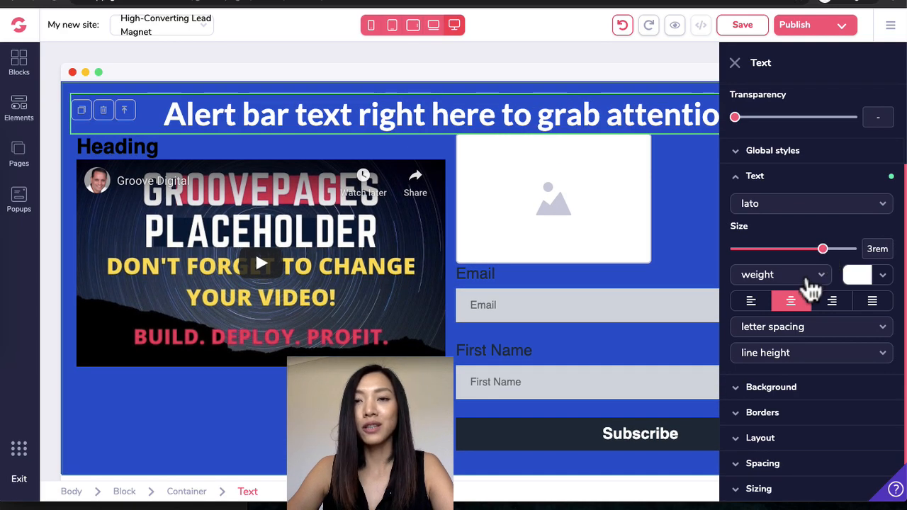
Step: Try the normal weight on the alert bar text and set its weight to bold
left_click(806, 276)
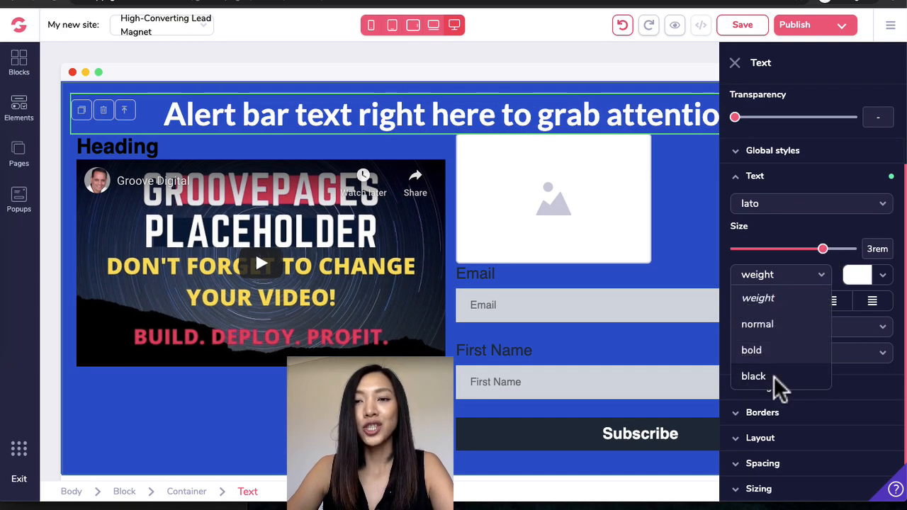
left_click(768, 326)
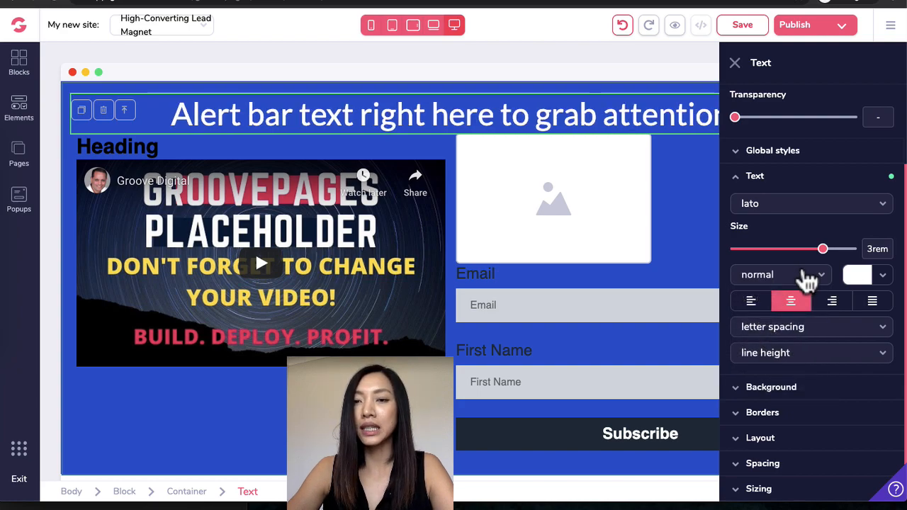
left_click(806, 276)
left_click(775, 354)
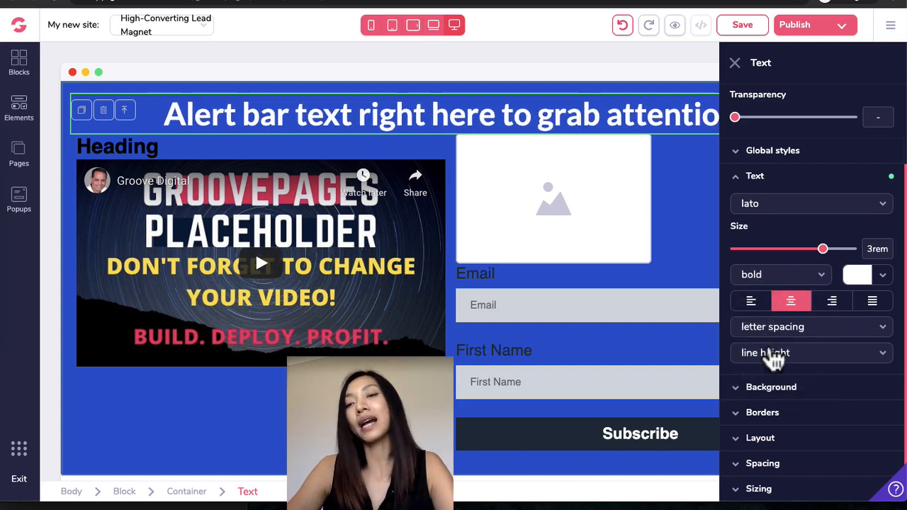
Step: Try the pink swatch #E43F70 and a custom green #3DDA5D as the alert bar text colour
left_click(883, 277)
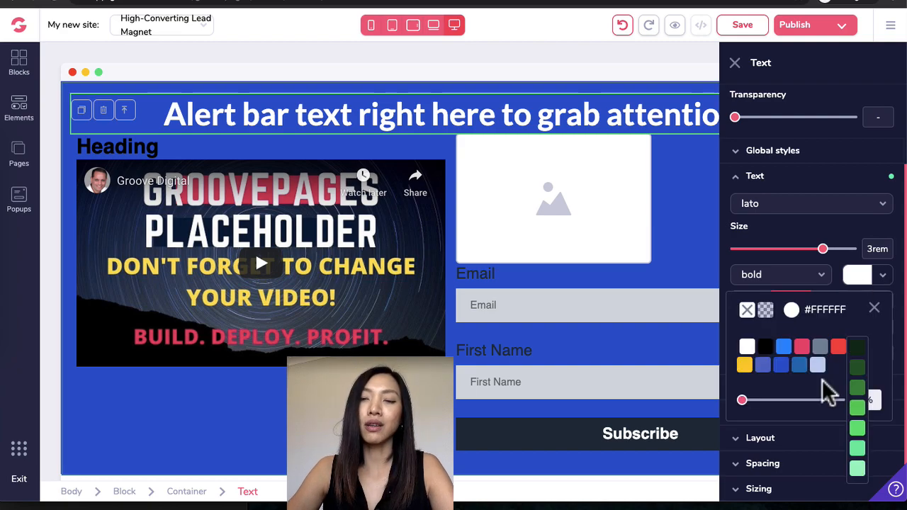
scroll(826, 380, "down", 1)
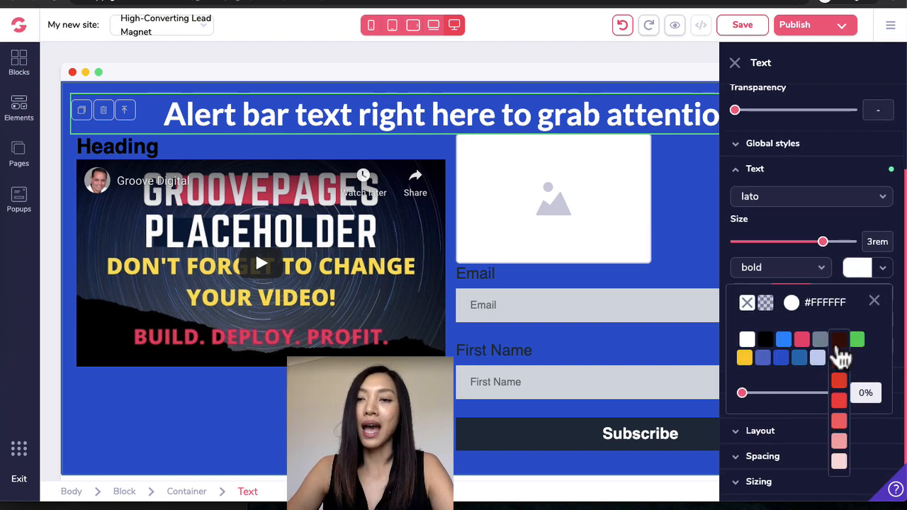
mouse_move(808, 362)
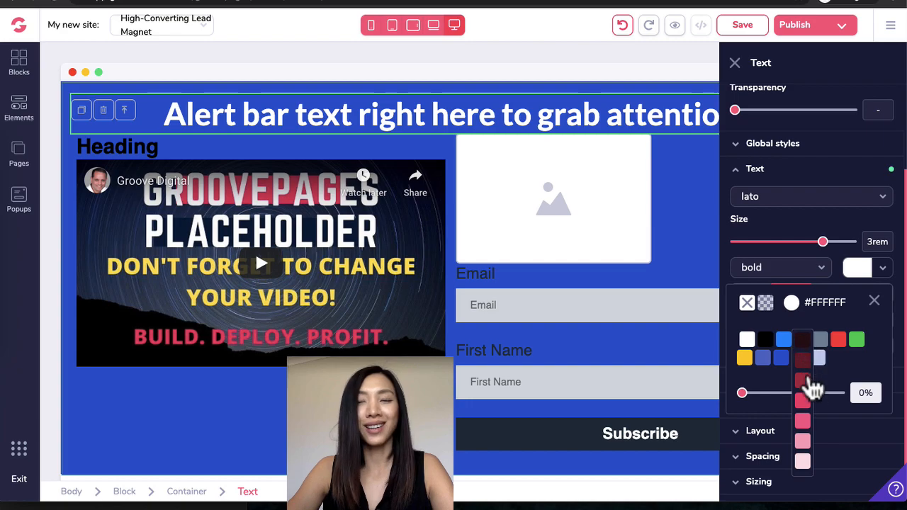
left_click(802, 401)
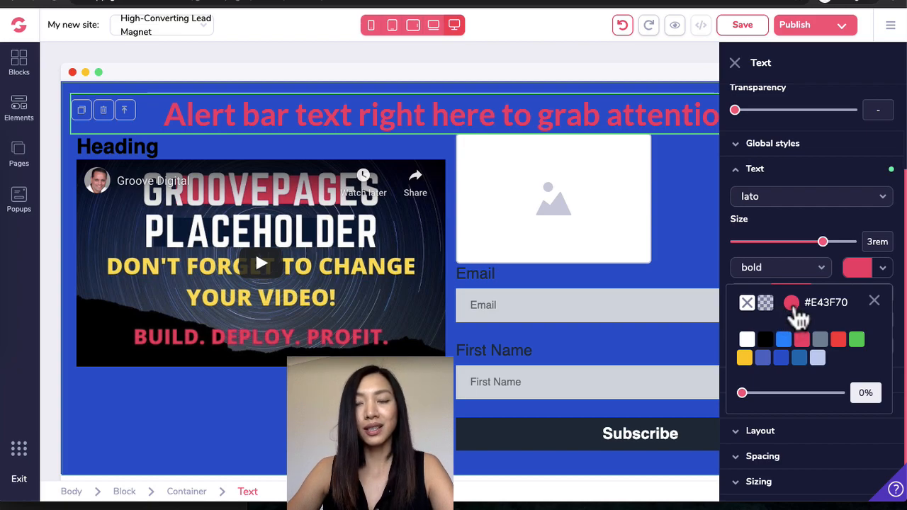
left_click(794, 305)
left_click(801, 377)
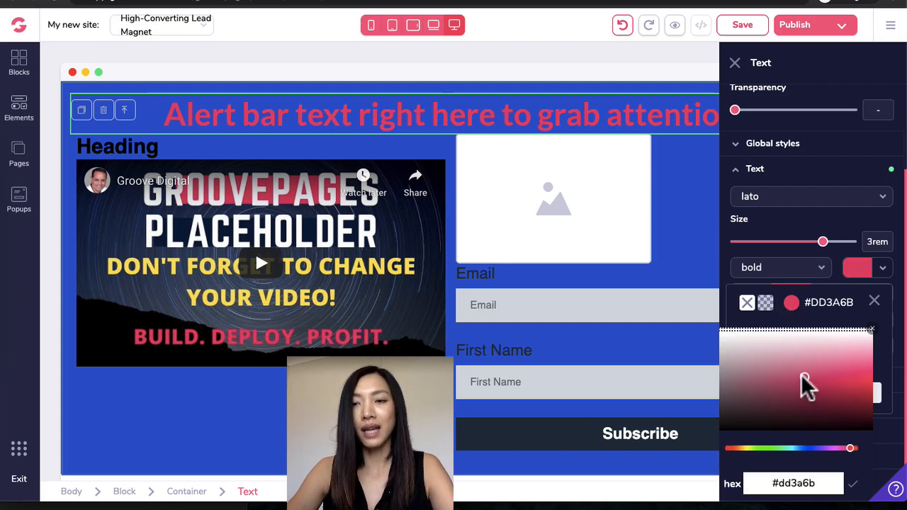
left_click(772, 446)
scroll(791, 461, "down", 1)
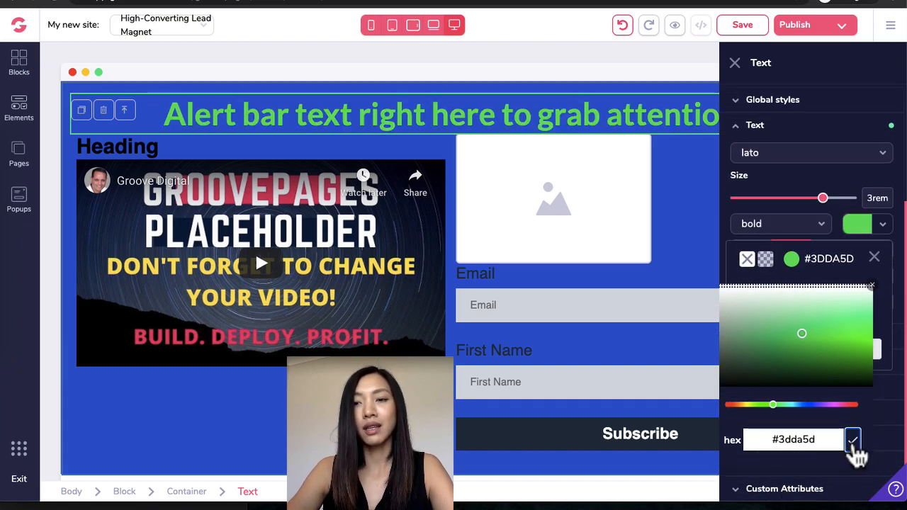
Step: Set the alert bar text's colour back to white (#FFFFFF), and try left alignment before returning it to centre
left_click(878, 295)
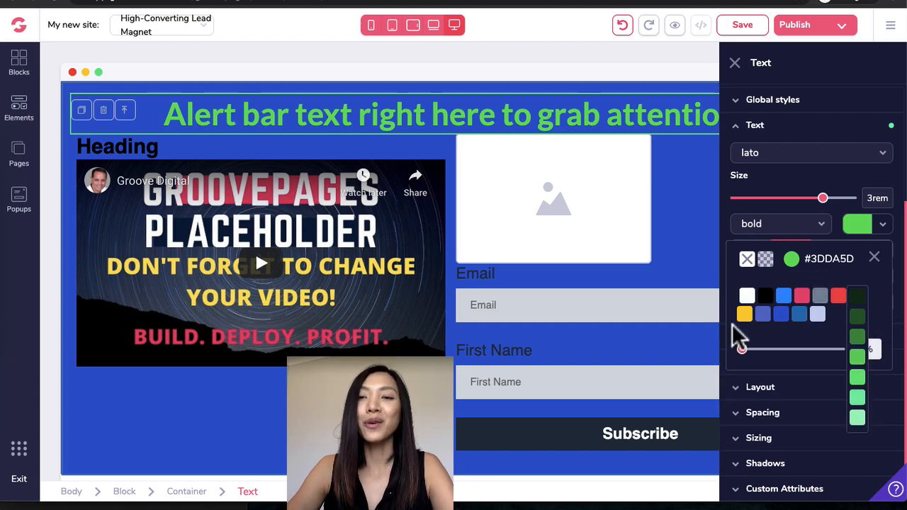
left_click(748, 297)
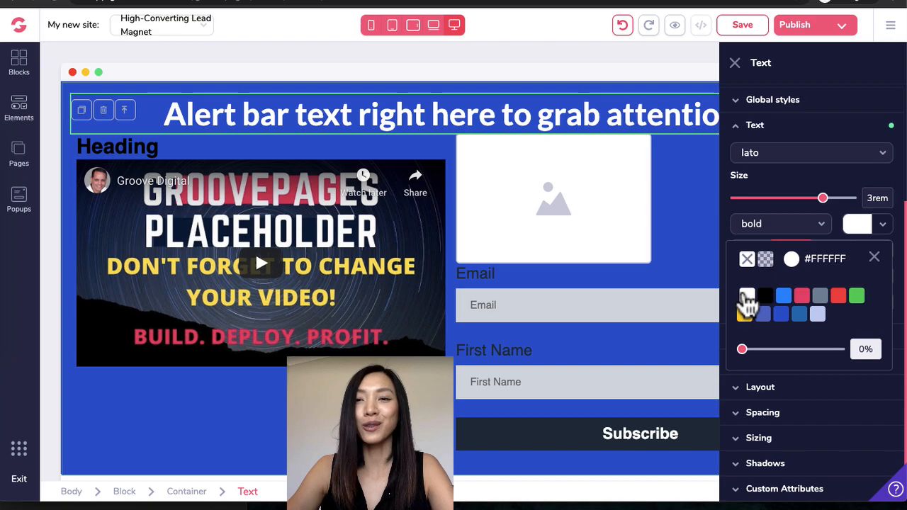
left_click(874, 258)
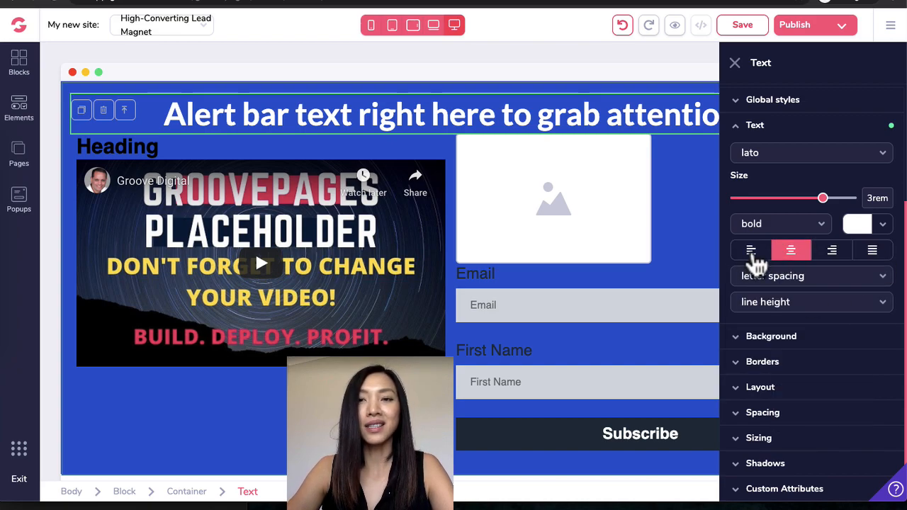
left_click(752, 254)
left_click(791, 254)
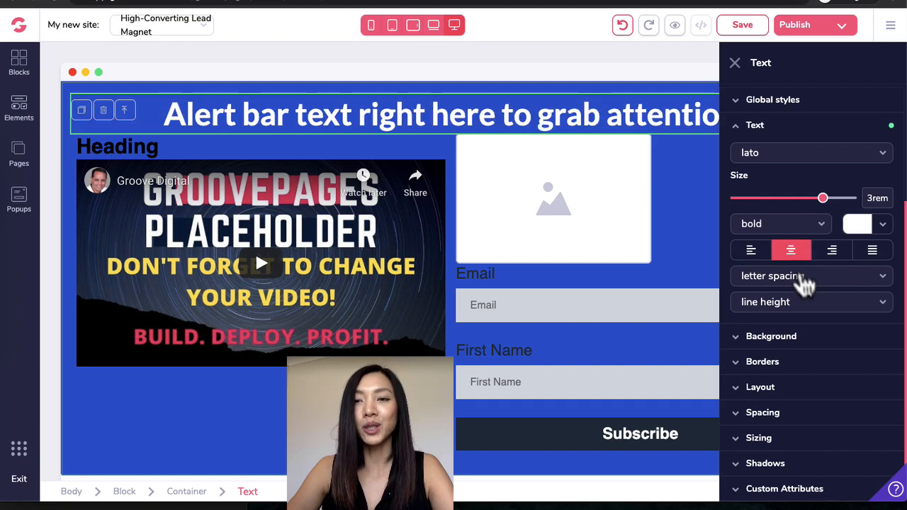
Step: Set the alert bar text's letter spacing to wide, after trying normal, and its line height to loose
left_click(808, 282)
scroll(775, 365, "down", 1)
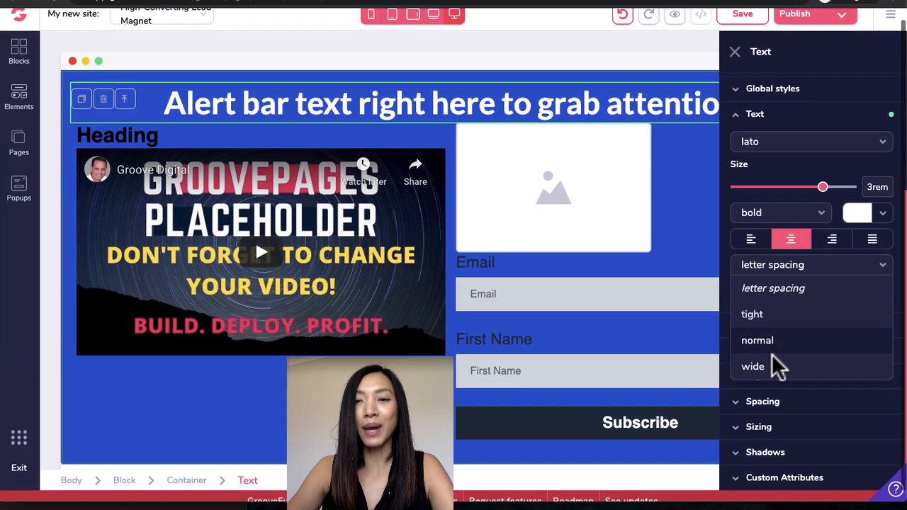
left_click(769, 343)
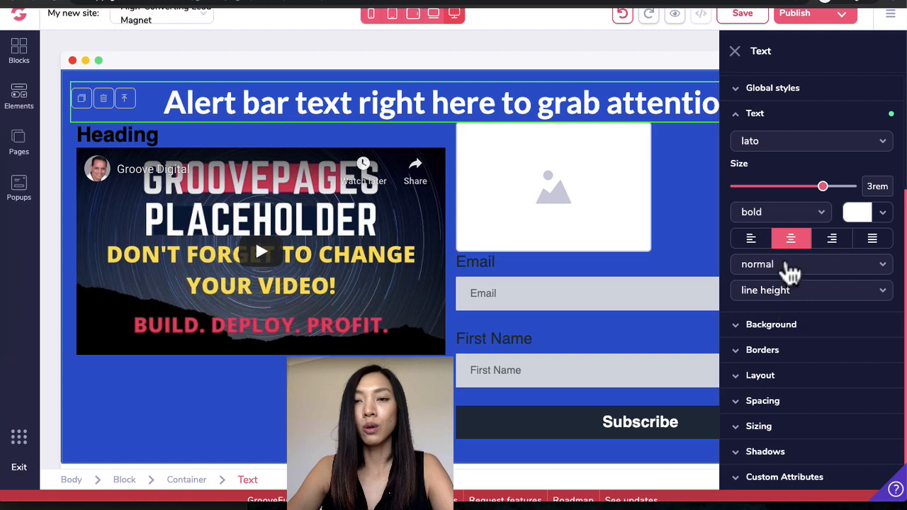
left_click(787, 267)
left_click(778, 371)
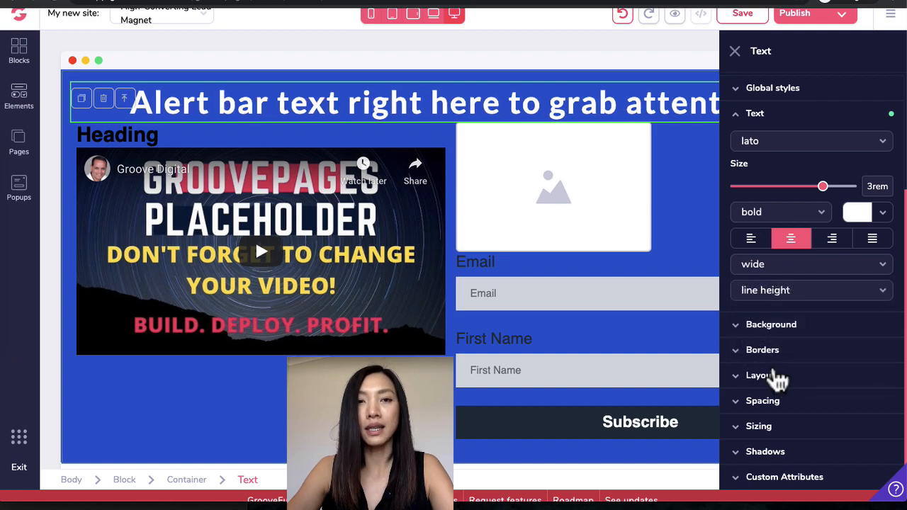
left_click(827, 298)
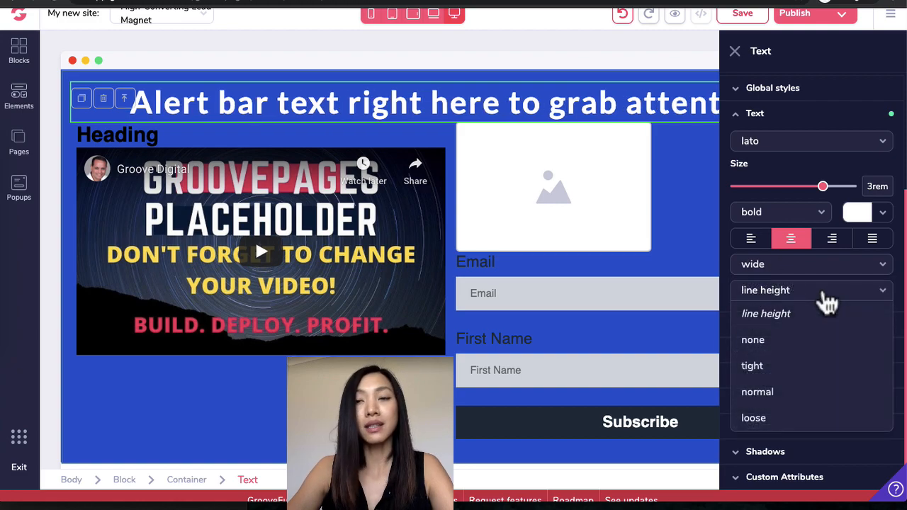
left_click(807, 418)
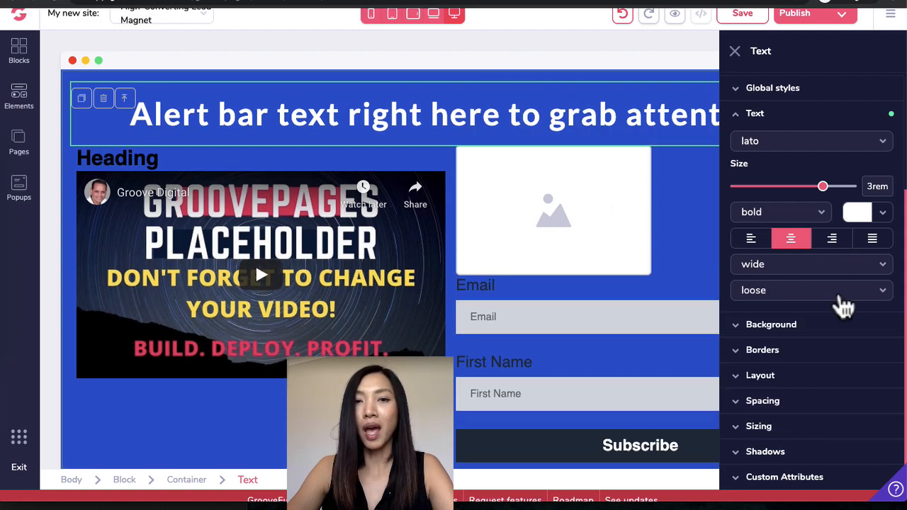
Step: Delete the Heading element above the Youtube video in the first column
left_click(308, 158)
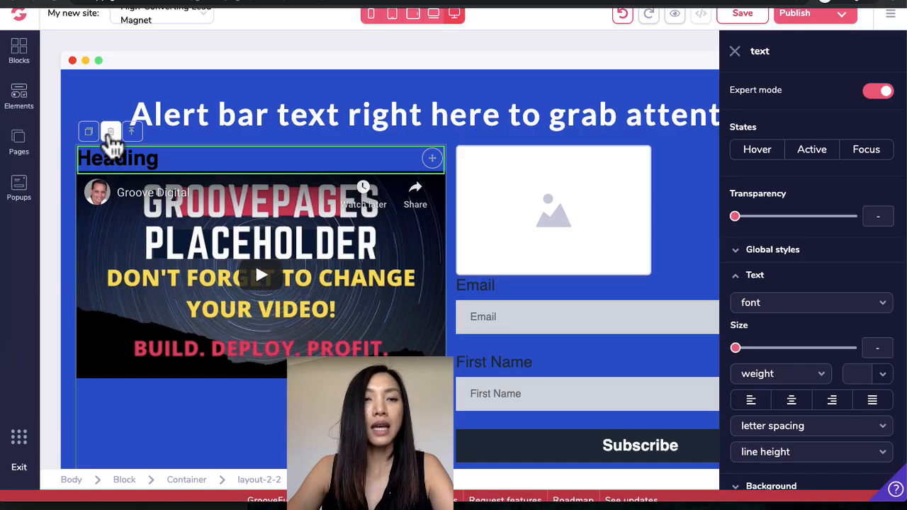
left_click(110, 132)
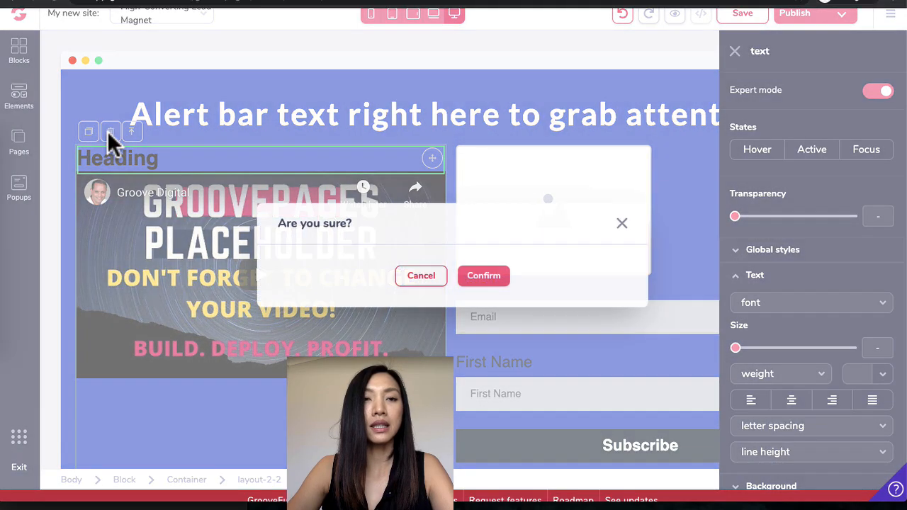
left_click(485, 278)
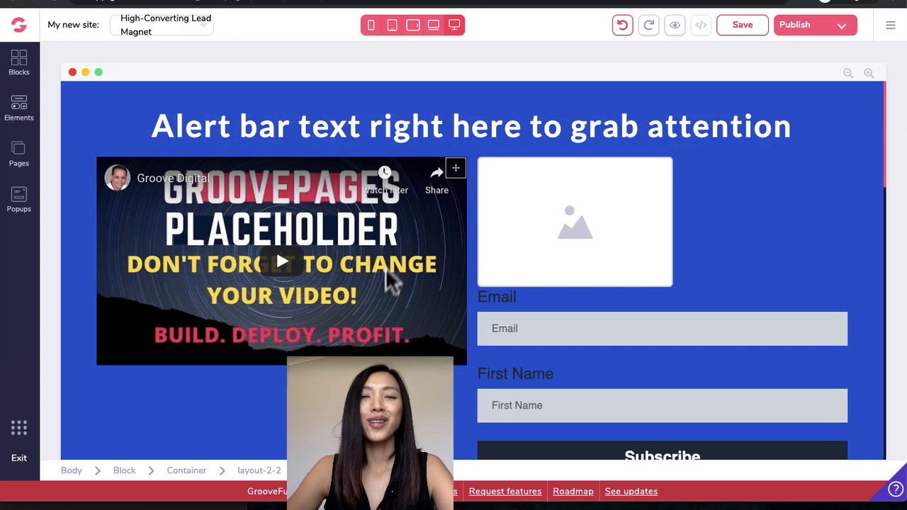
Step: Replace the placeholder video's Youtube Video ID with PTRr9ObHvBY and update the video element
left_click(323, 209)
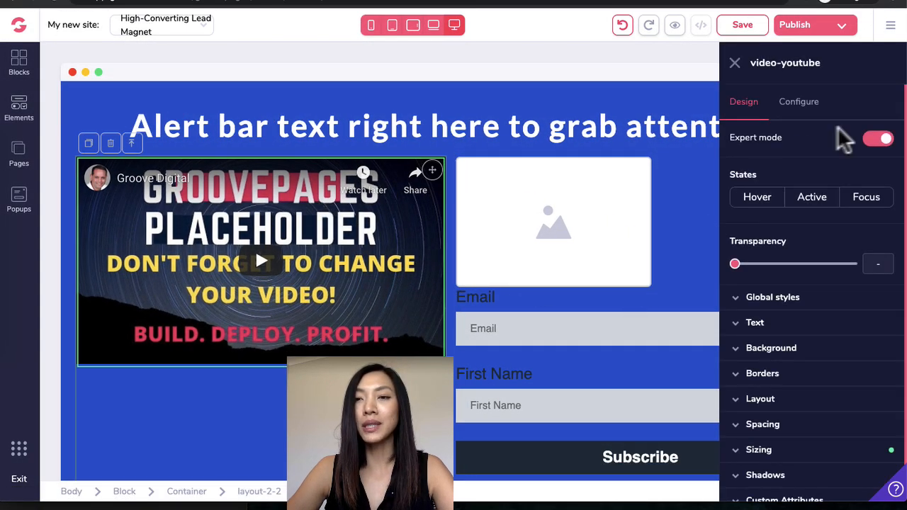
left_click(805, 110)
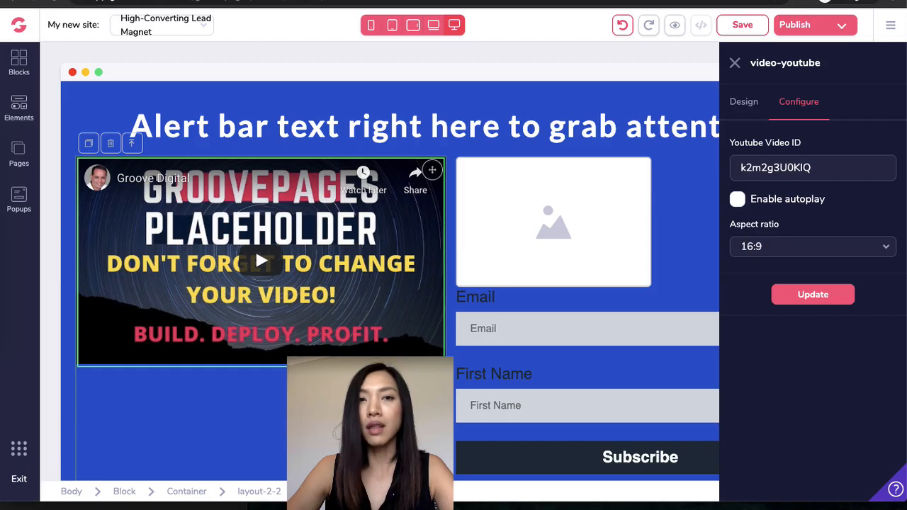
triple_click(818, 170)
key("ctrl+v")
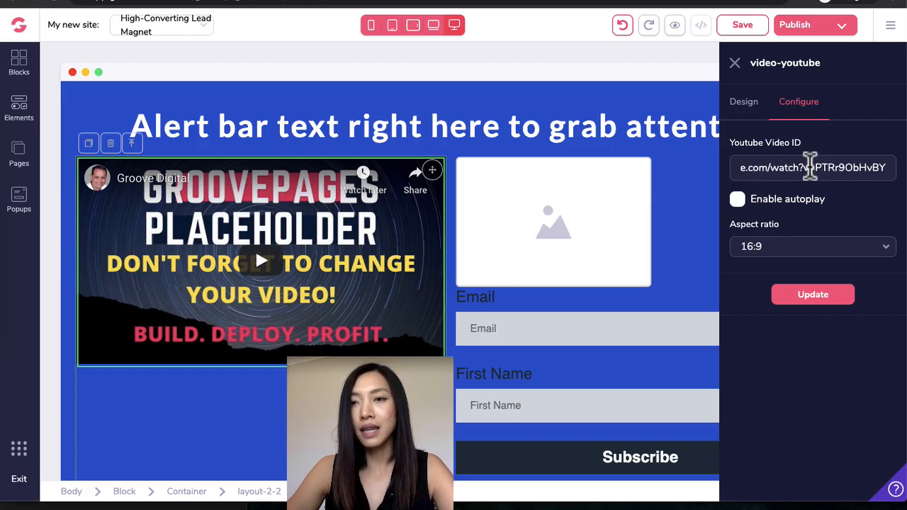
left_click_drag(818, 167, 708, 178)
key("BackSpace")
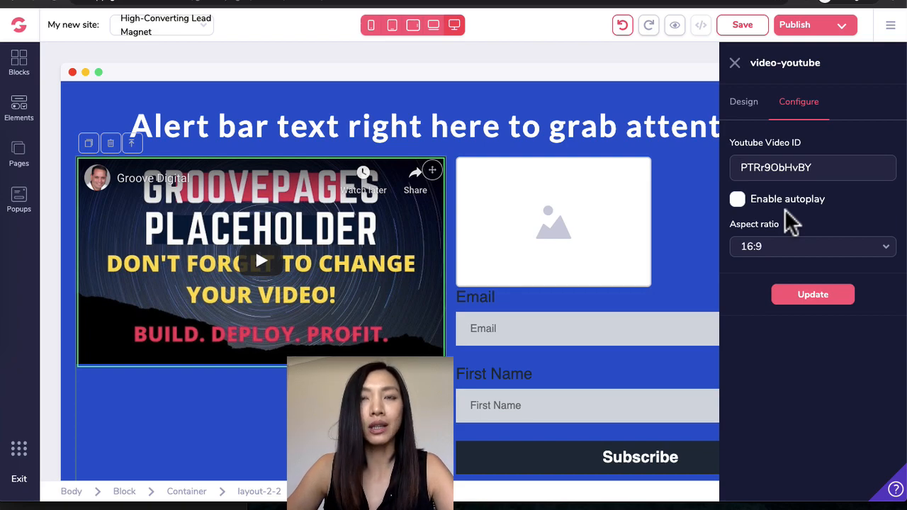
left_click(817, 298)
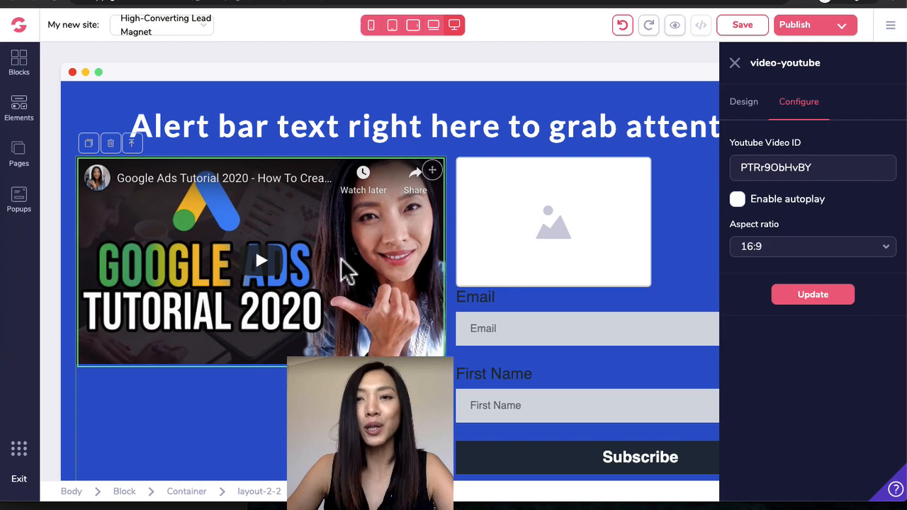
left_click(735, 63)
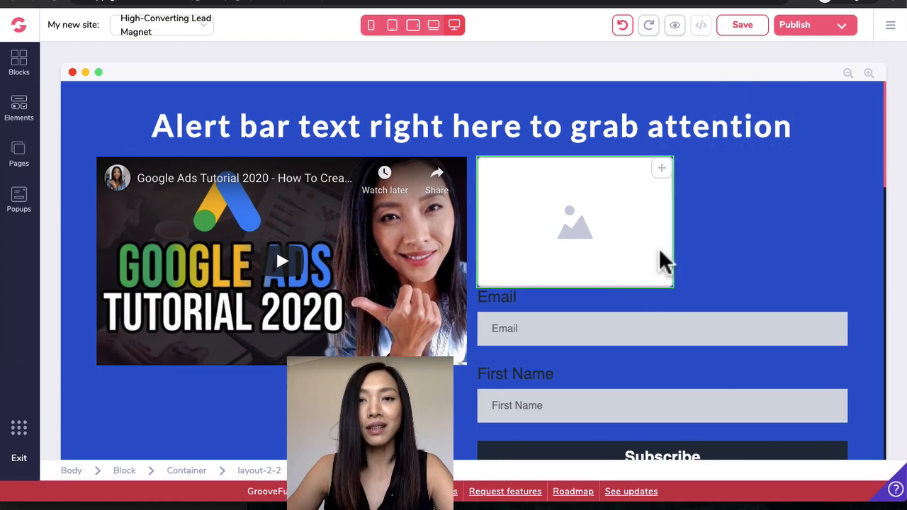
Step: Upload the square avatar PNG from the Desktop folder and apply it to the placeholder image above the form
left_click(614, 217)
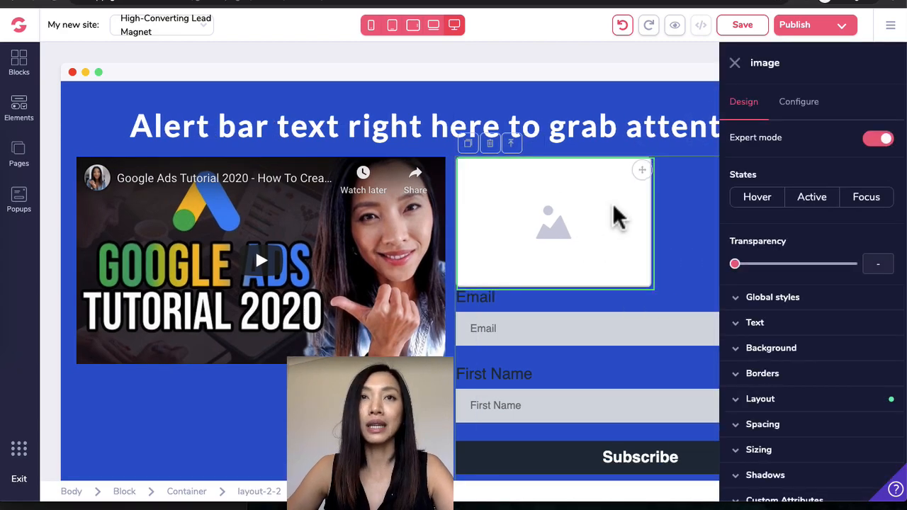
left_click(799, 103)
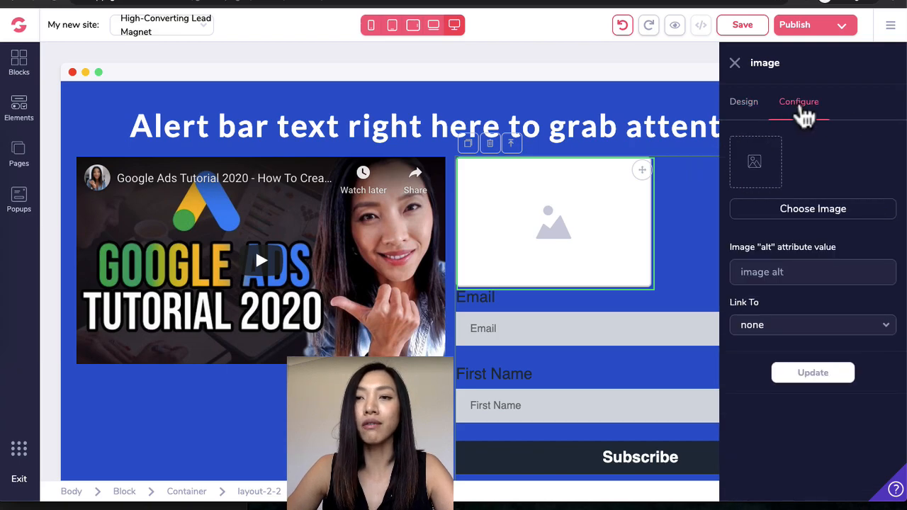
left_click(804, 213)
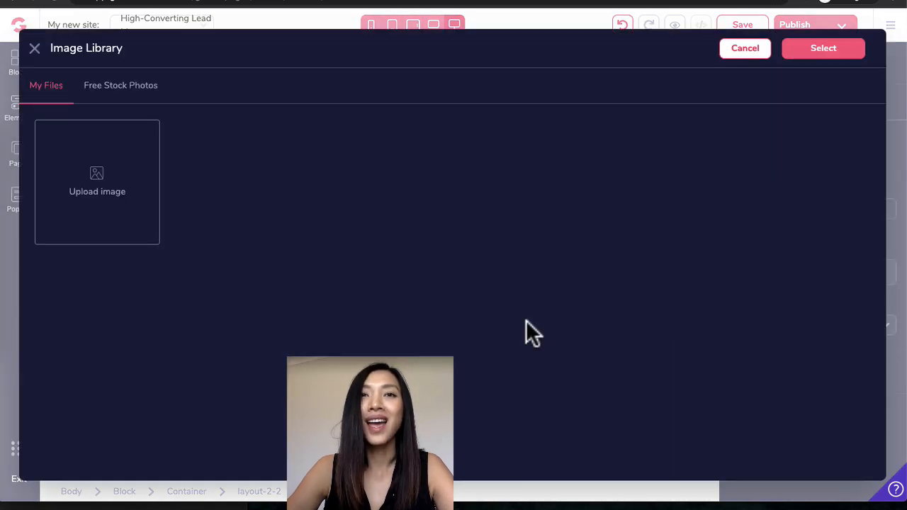
left_click(106, 174)
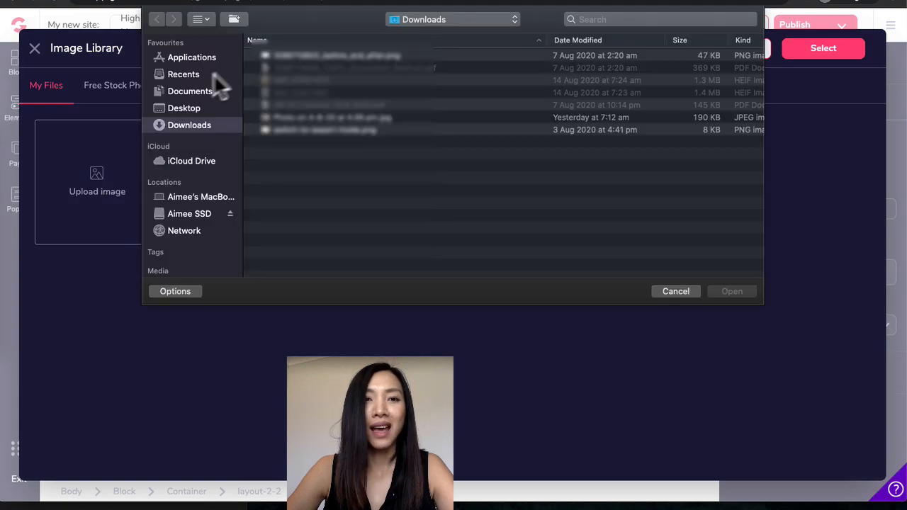
left_click(195, 109)
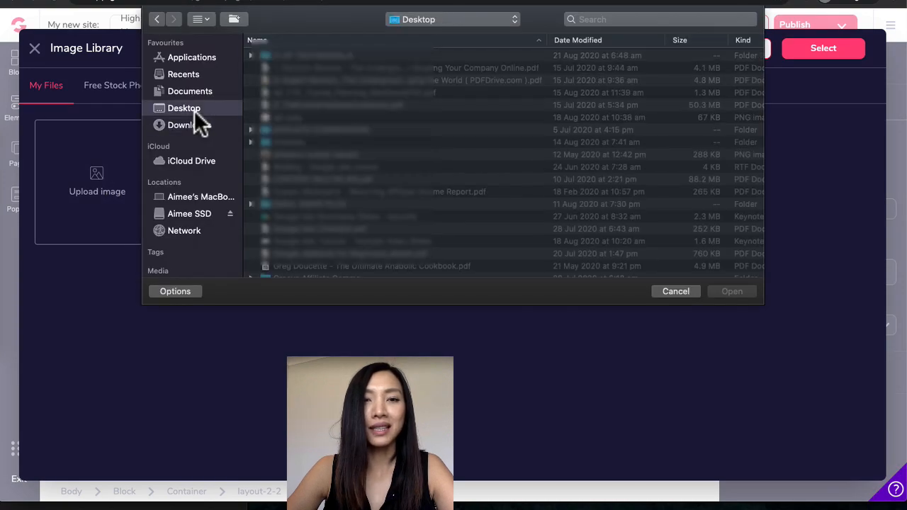
left_click(332, 154)
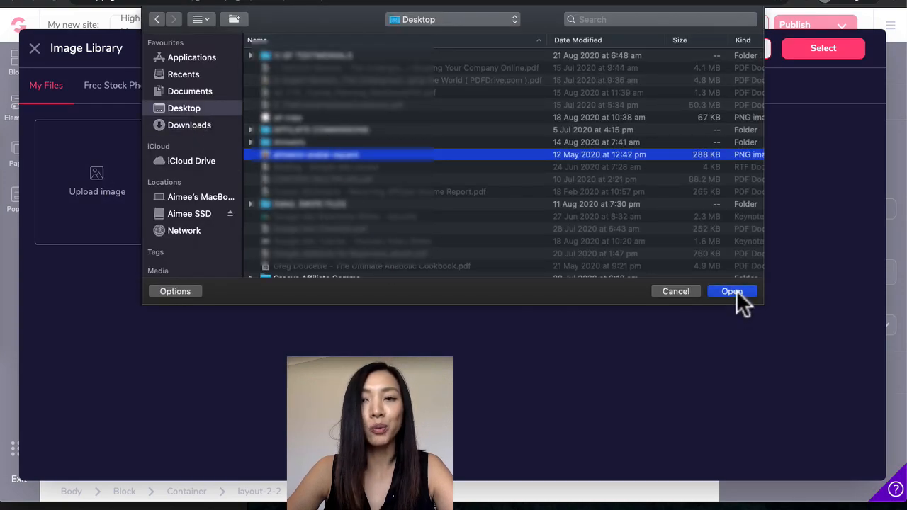
left_click(732, 291)
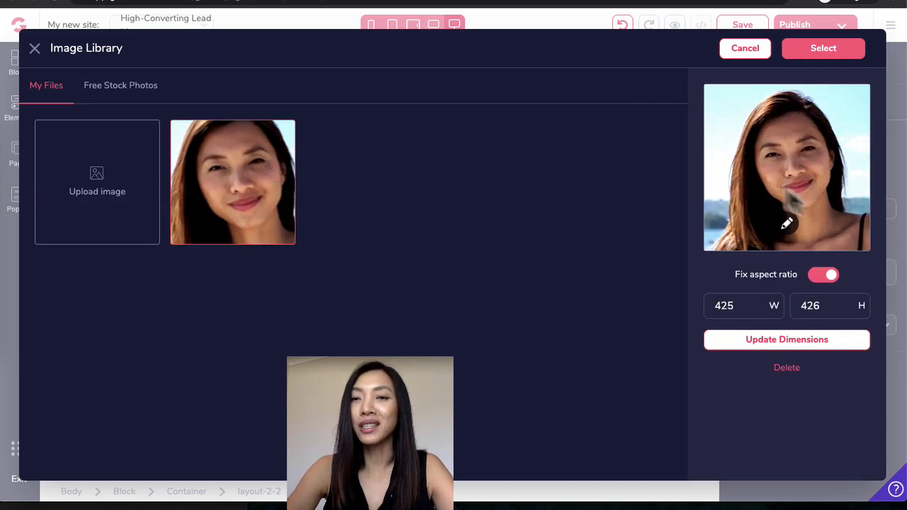
left_click(831, 55)
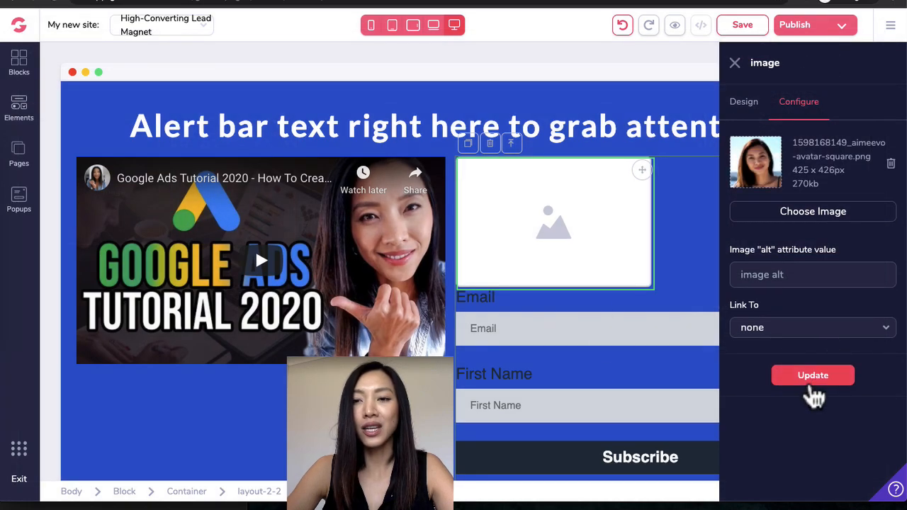
left_click(812, 383)
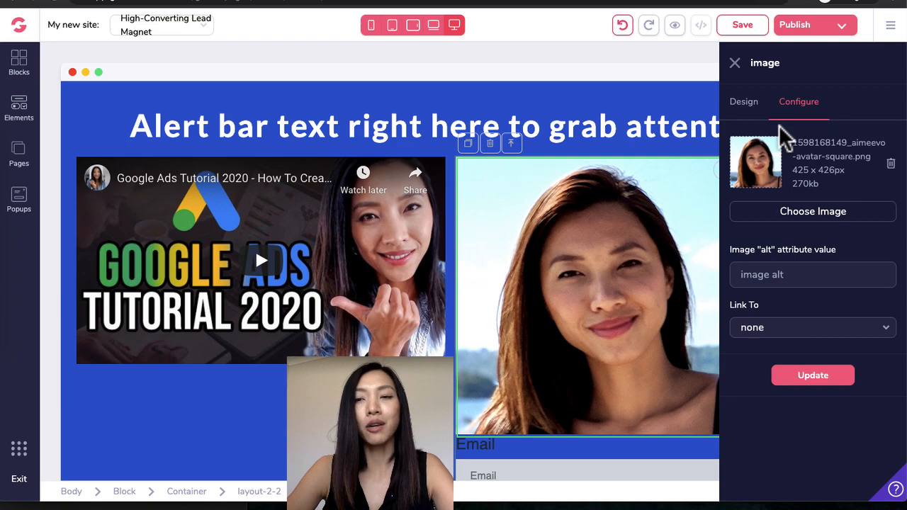
Step: Enter the pictured person's name as the image's alt text, update the image, and view its link target options
type("a")
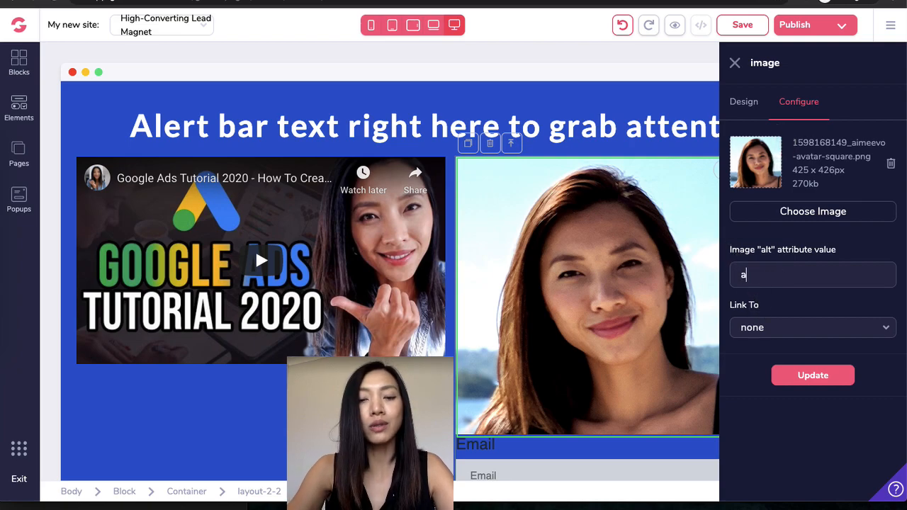
type("imee-vo")
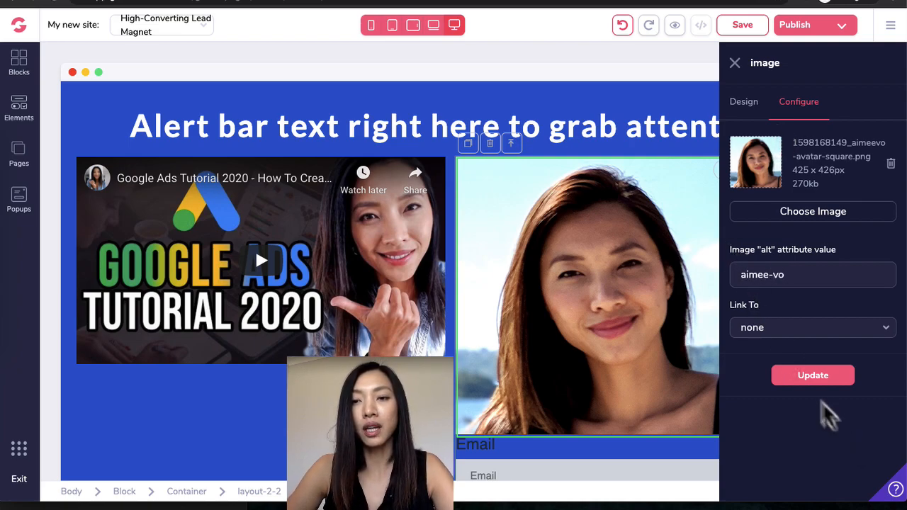
left_click(816, 381)
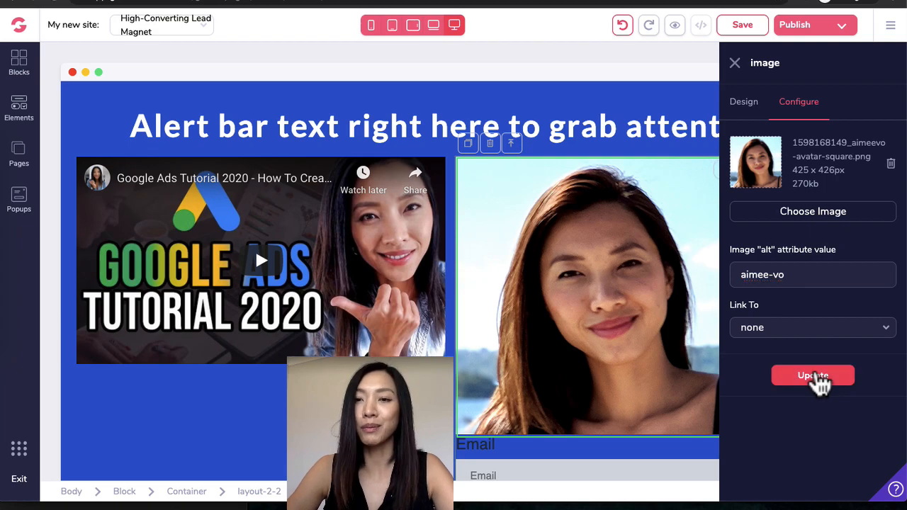
left_click(814, 328)
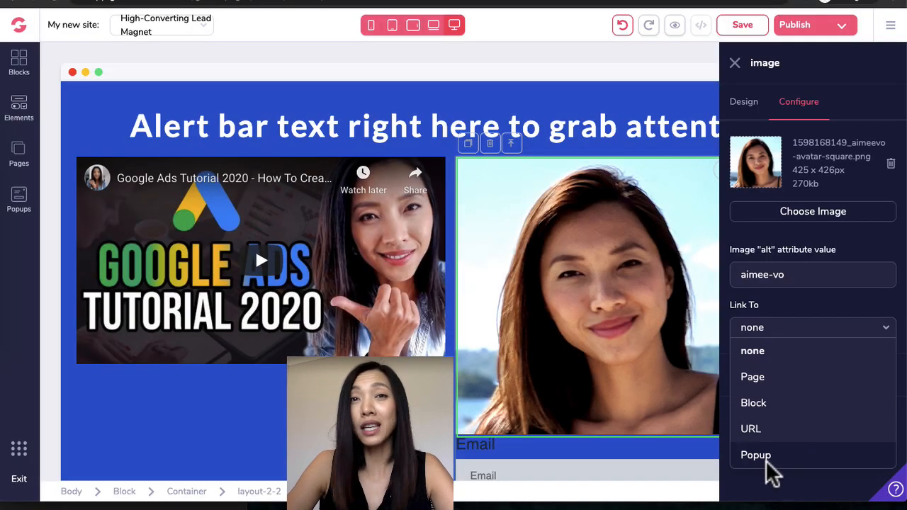
left_click(892, 329)
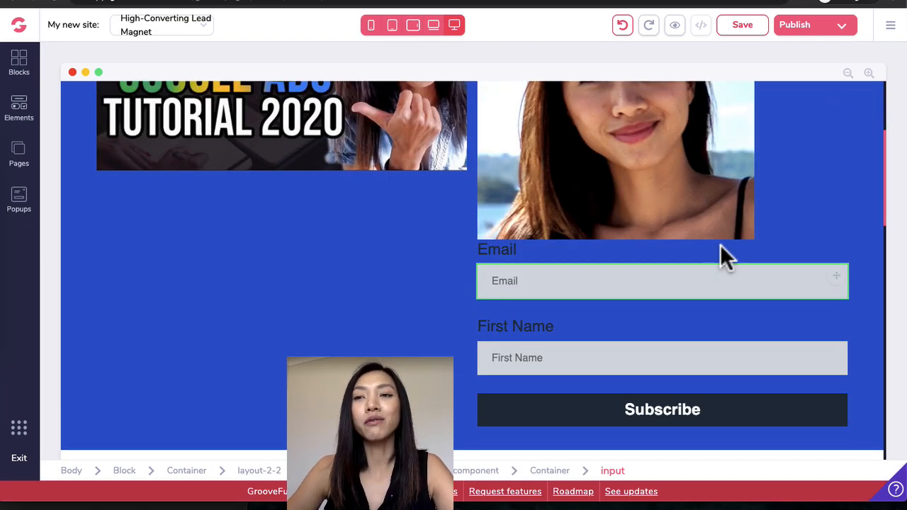
Step: Start a new integration in the account's integrations and set its type to ActiveCampaign
scroll(757, 274, "up", 1)
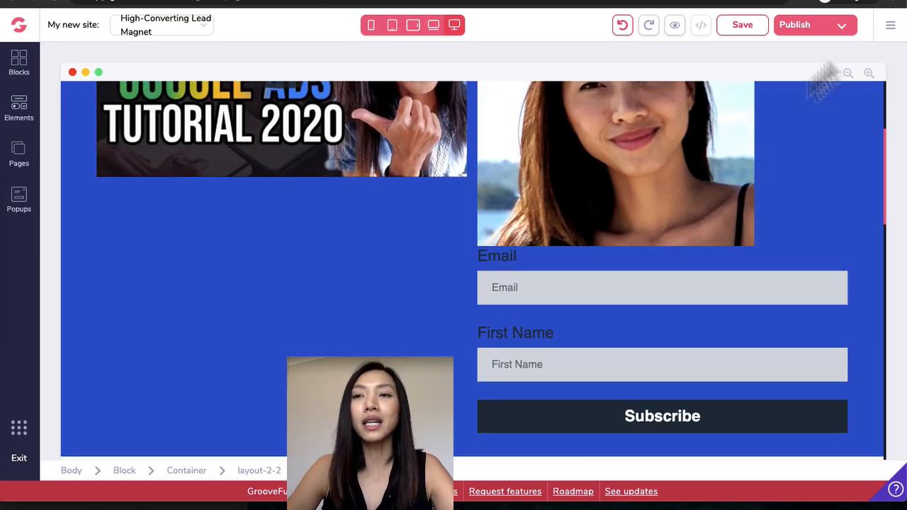
left_click(890, 27)
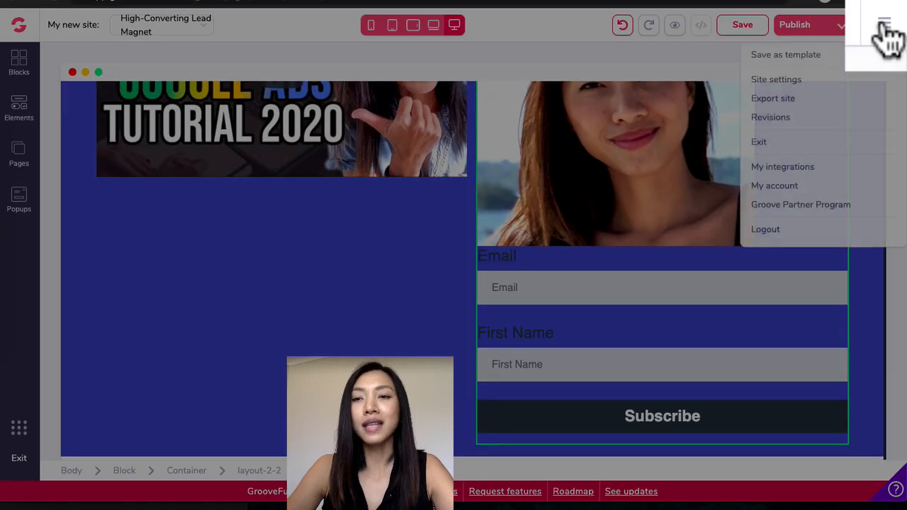
left_click(793, 171)
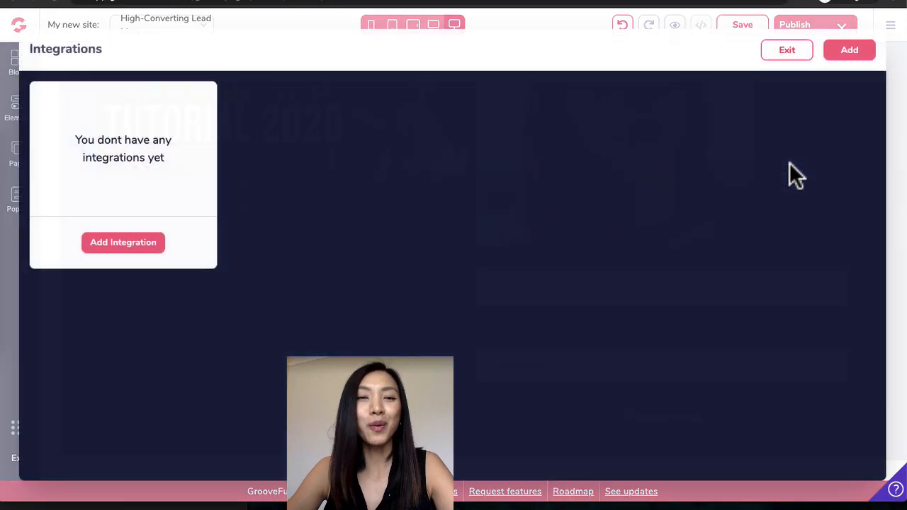
left_click(121, 248)
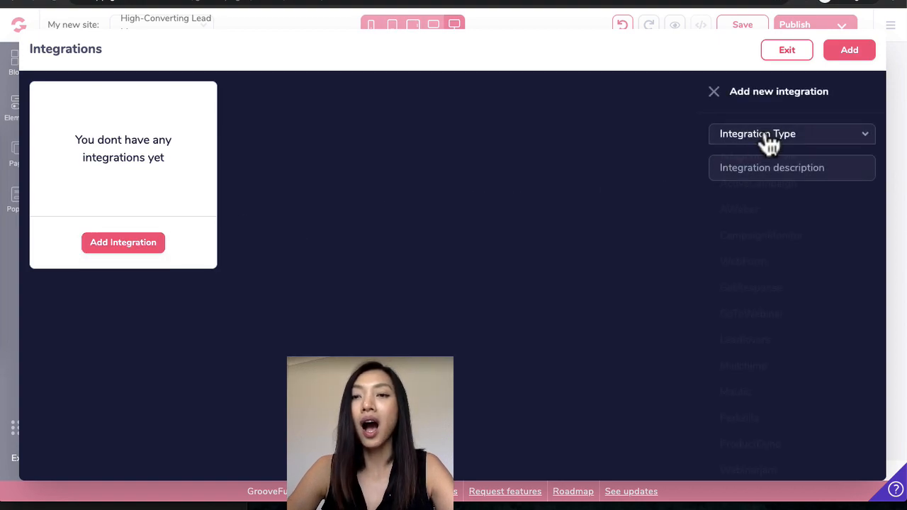
left_click(767, 141)
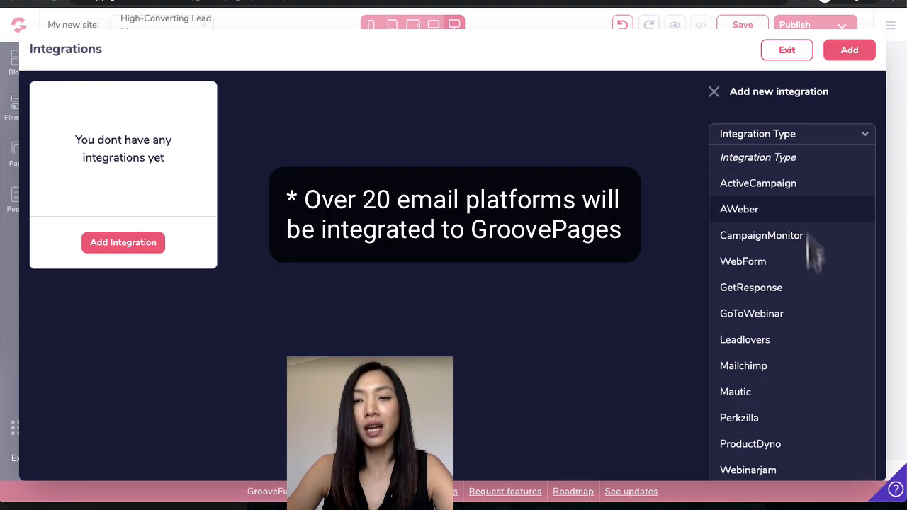
left_click(793, 183)
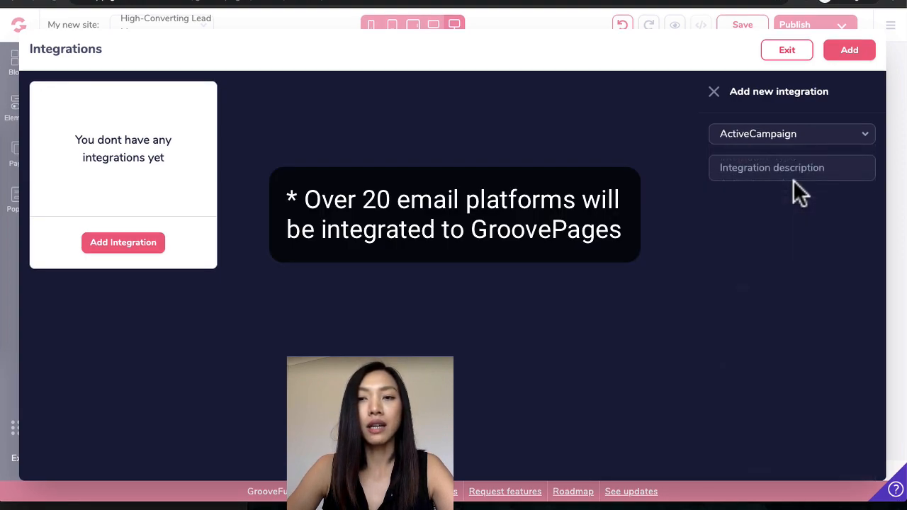
Step: Enter the owner's first name plus AC as the integration description, supply the API key and account URL, and save the integration
left_click(771, 170)
type("Aimee AC")
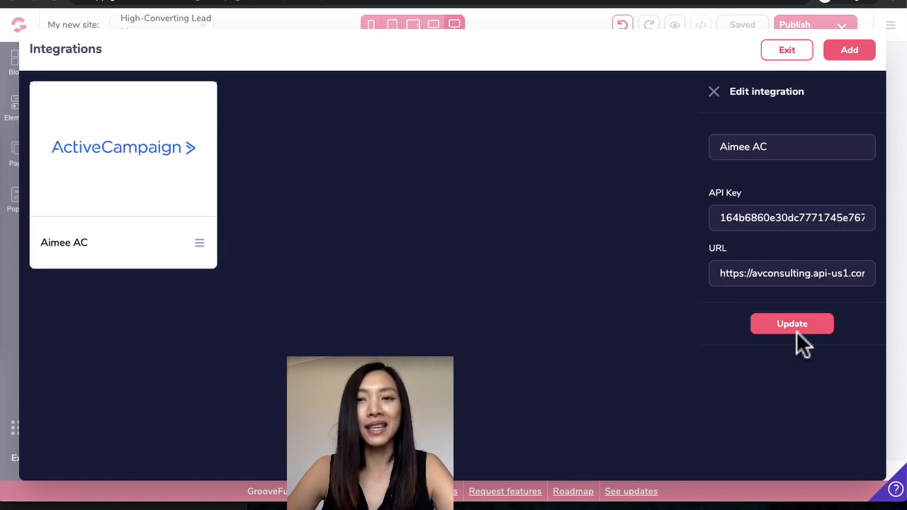
left_click(796, 330)
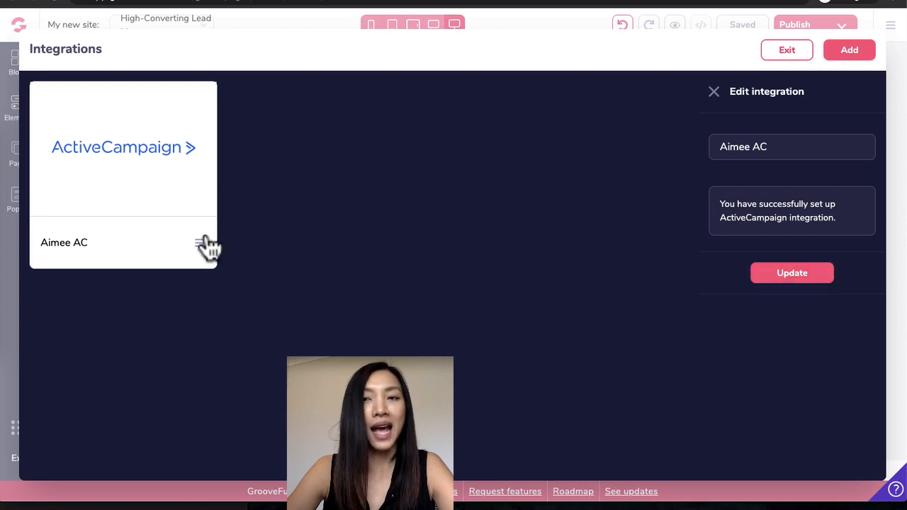
left_click(787, 51)
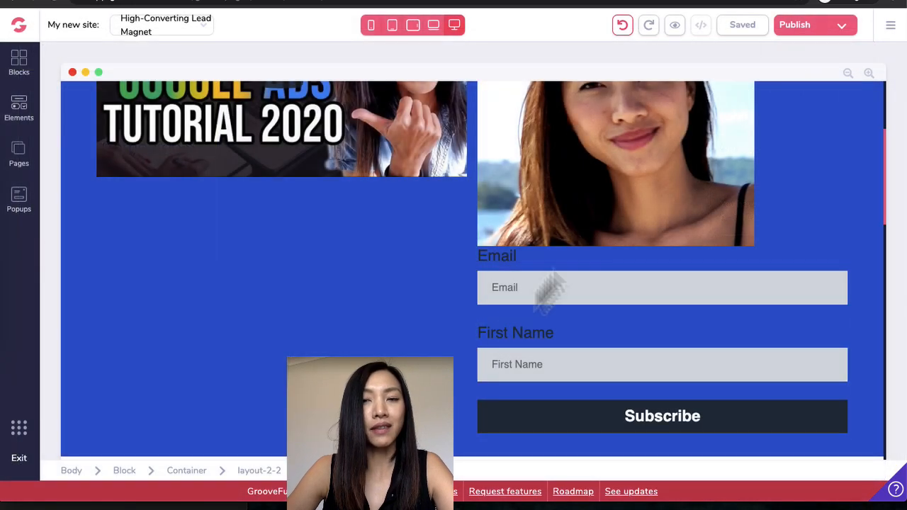
Step: Set the ActiveCampaign form's top and bottom margins to 2.5rem
scroll(499, 364, "down", 1)
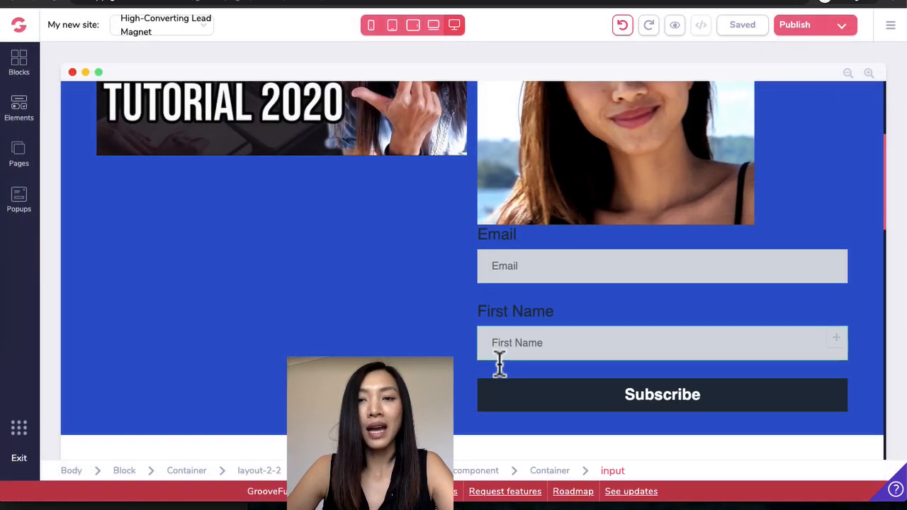
left_click(744, 244)
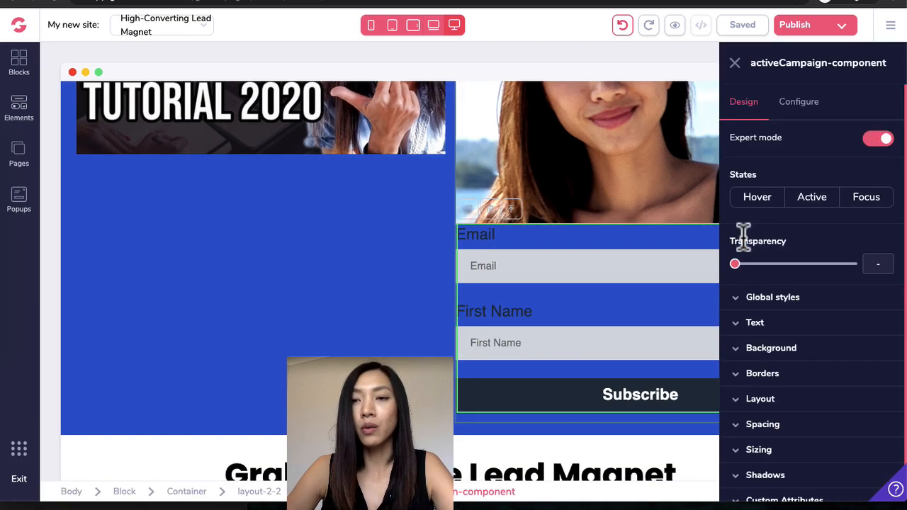
scroll(793, 414, "down", 1)
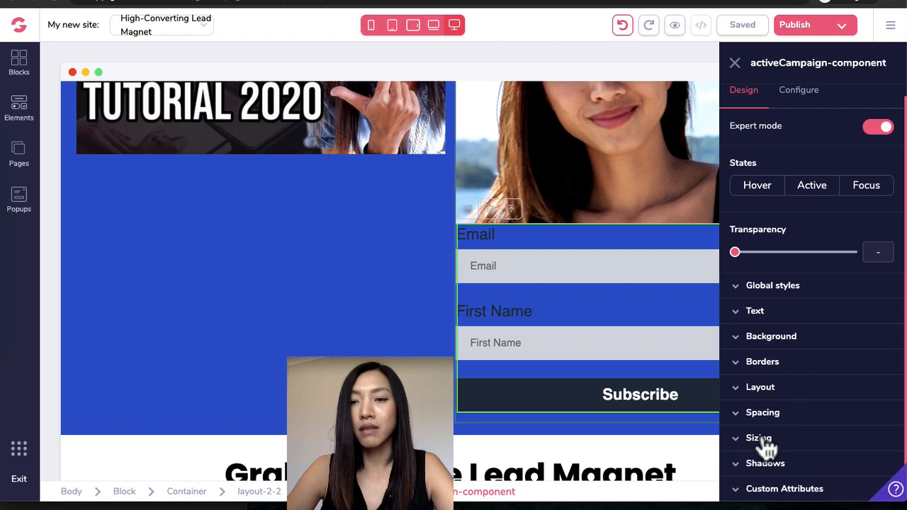
left_click(788, 421)
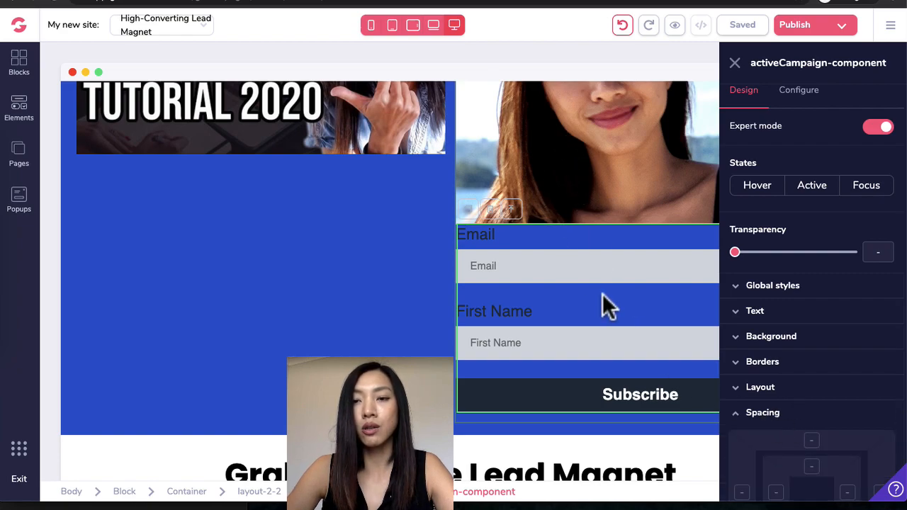
scroll(820, 444, "down", 3)
left_click(812, 300)
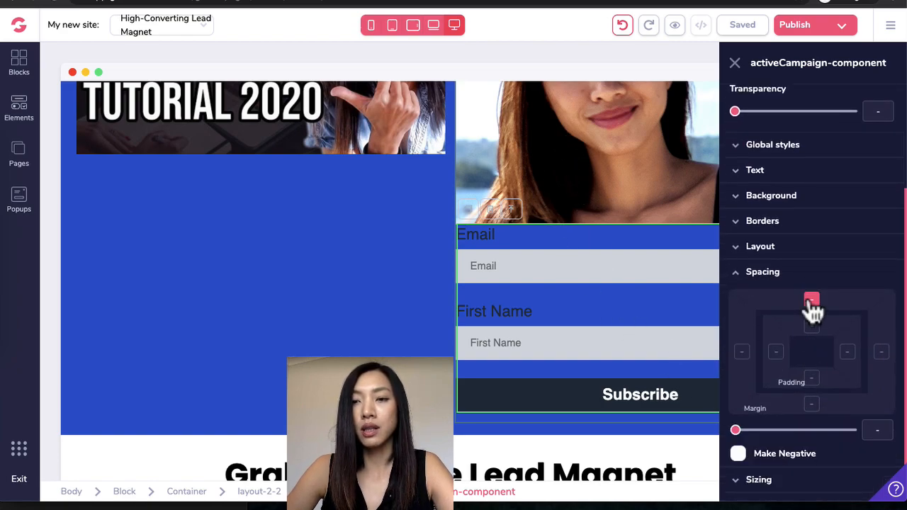
left_click(812, 406)
left_click_drag(760, 431, 799, 445)
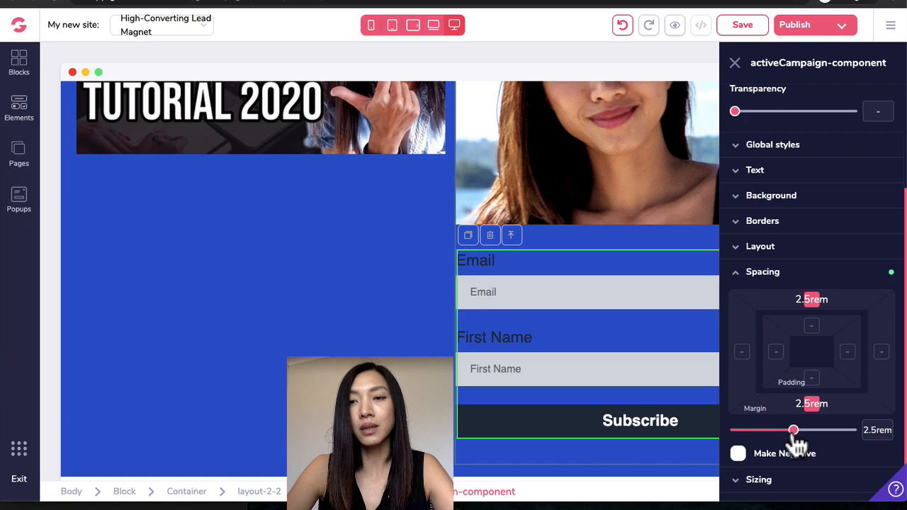
Step: Make the opt-in form's Email label white (#FFFFFF) and set its text size to 1.25rem
left_click(735, 63)
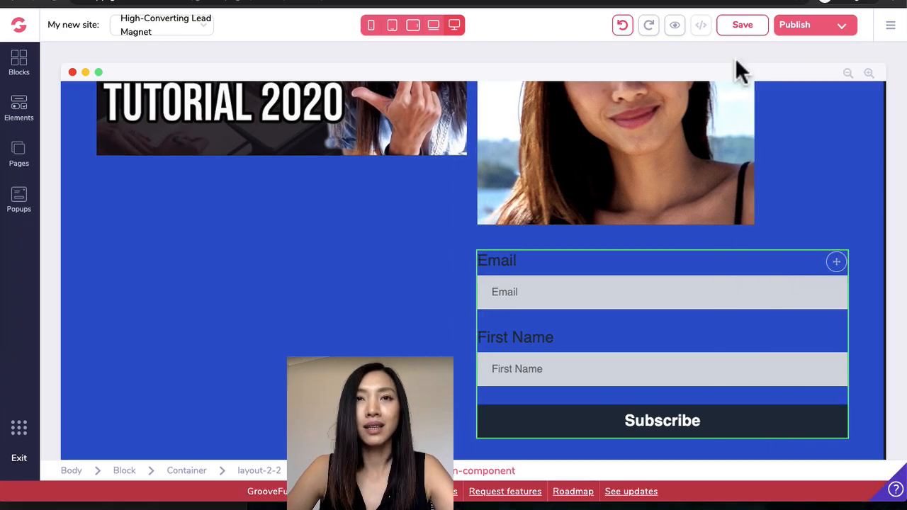
left_click(490, 258)
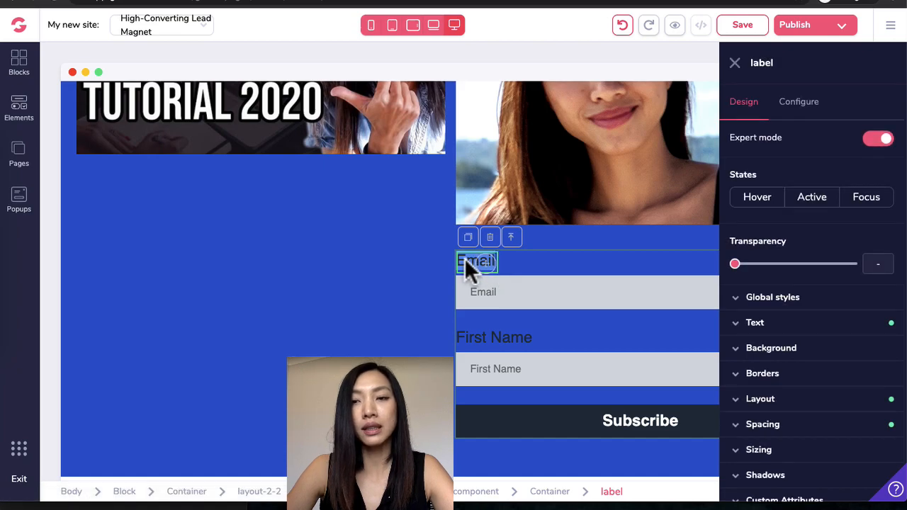
left_click(819, 327)
scroll(820, 354, "down", 4)
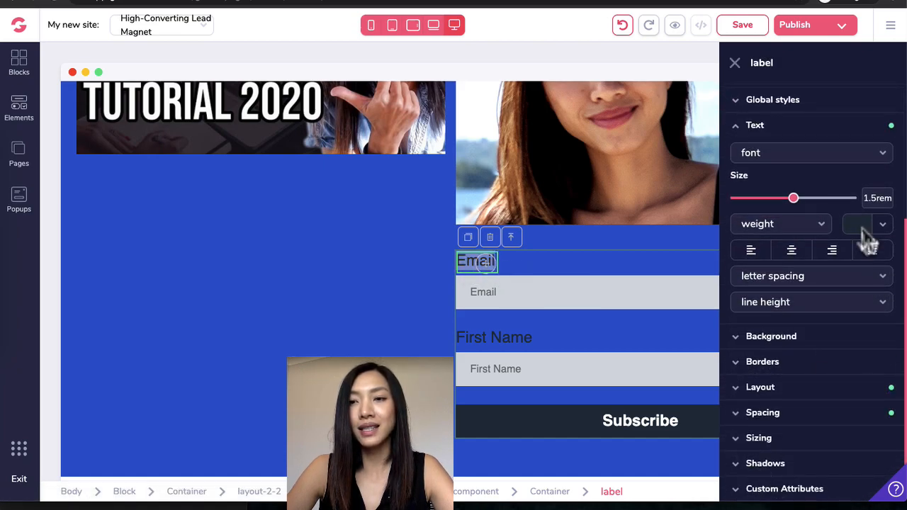
left_click(859, 226)
left_click(747, 298)
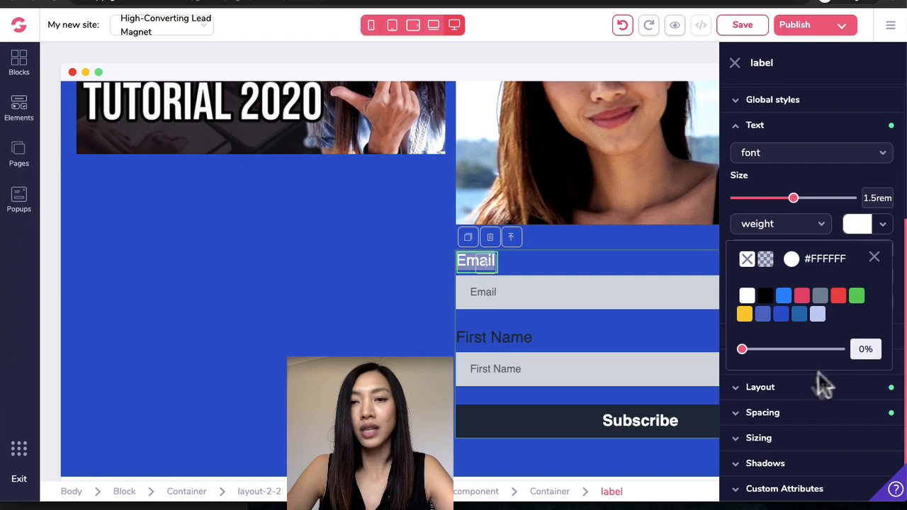
left_click_drag(797, 205, 790, 207)
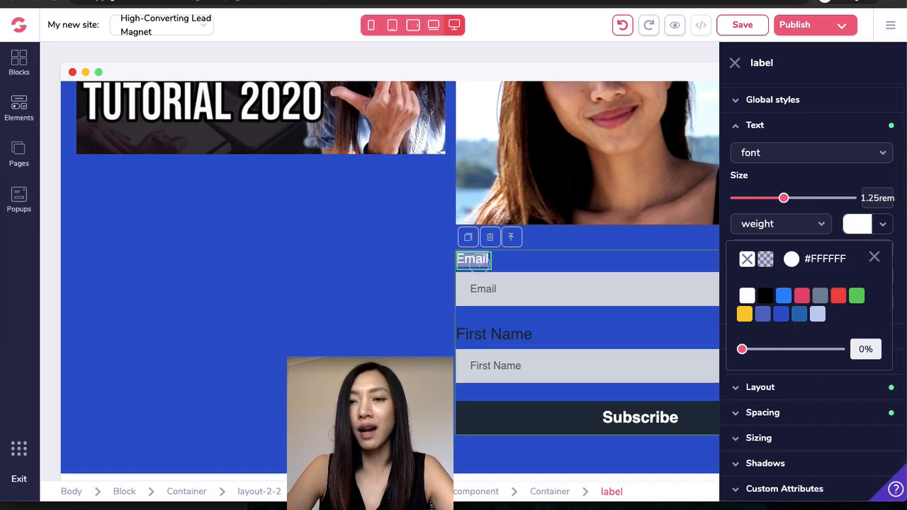
left_click(874, 257)
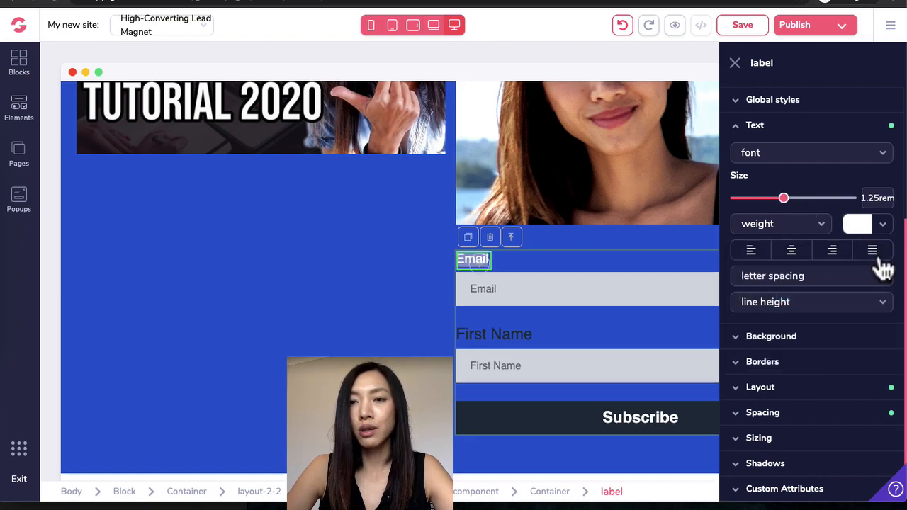
Step: Make the opt-in form's First Name label white (#FFFFFF) and set its text size to 1.25rem
left_click(511, 335)
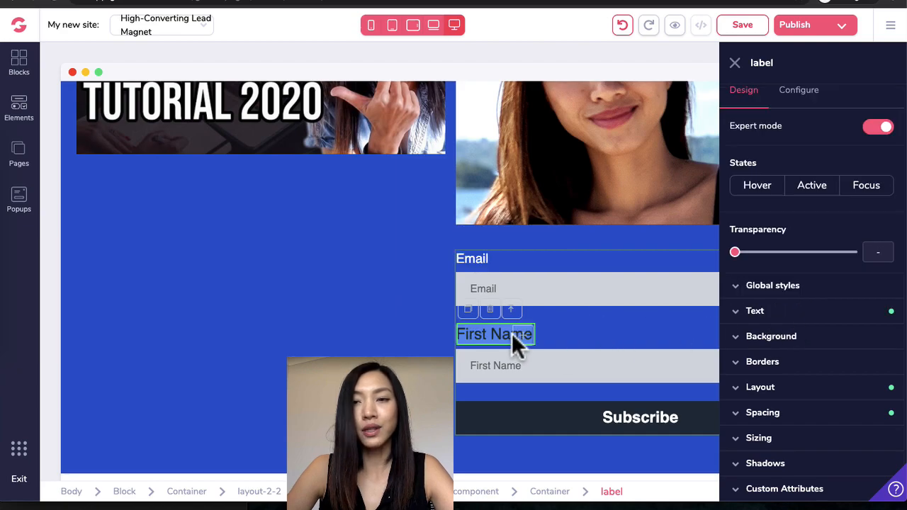
left_click(818, 312)
scroll(881, 334, "down", 2)
left_click(883, 311)
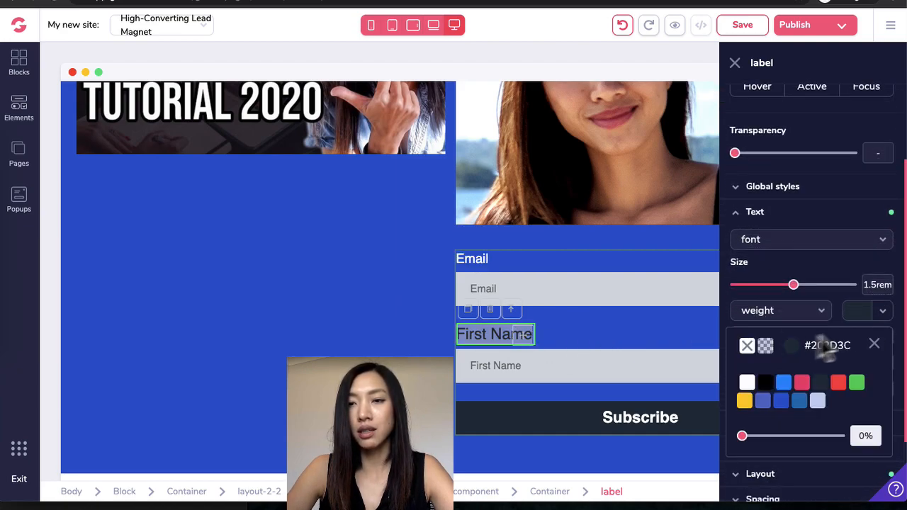
left_click(747, 383)
left_click_drag(793, 284, 784, 285)
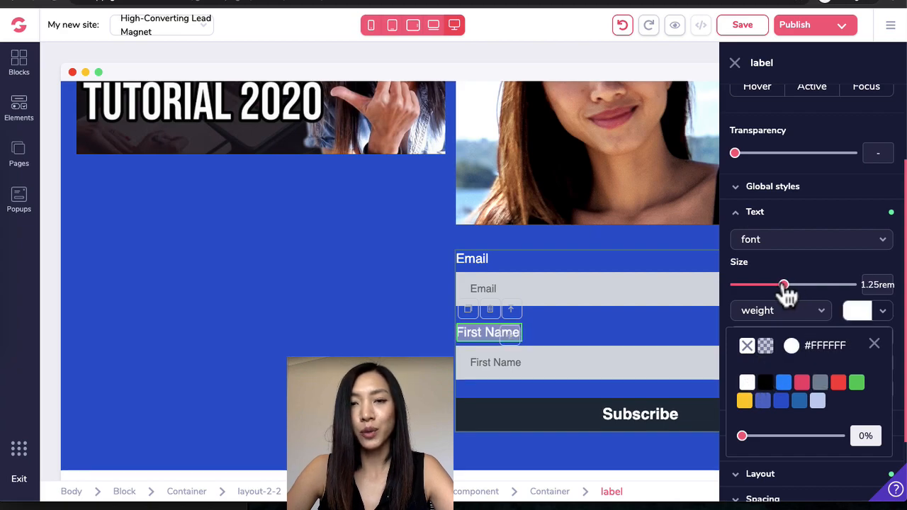
Step: Change the background colour of the form's Subscribe button to green
left_click(563, 420)
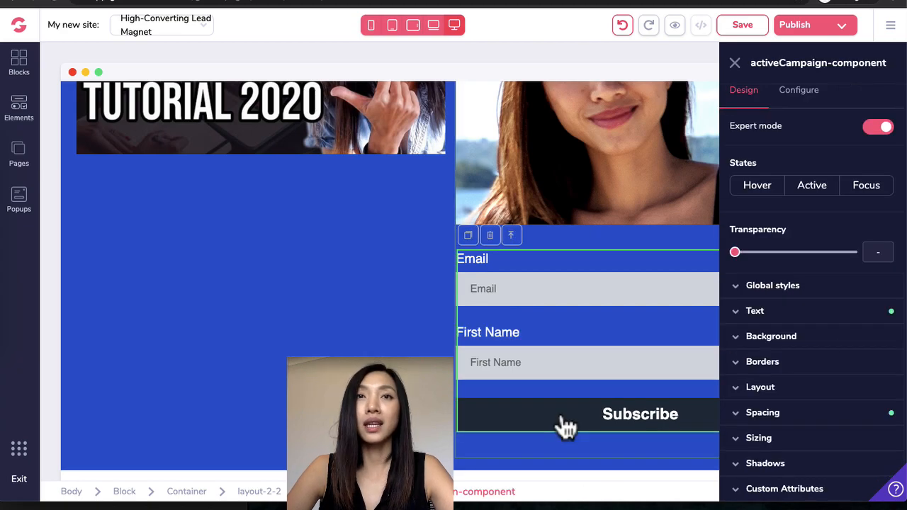
left_click(566, 425)
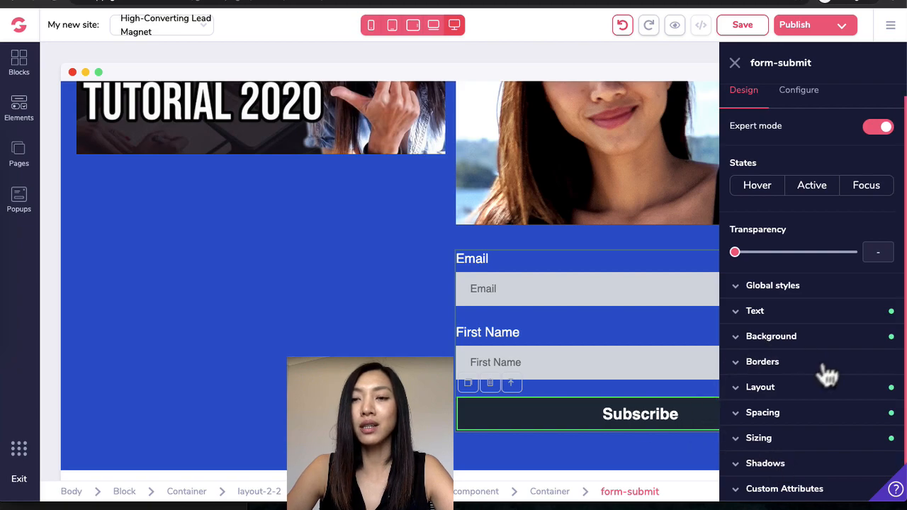
left_click(810, 341)
scroll(810, 350, "down", 3)
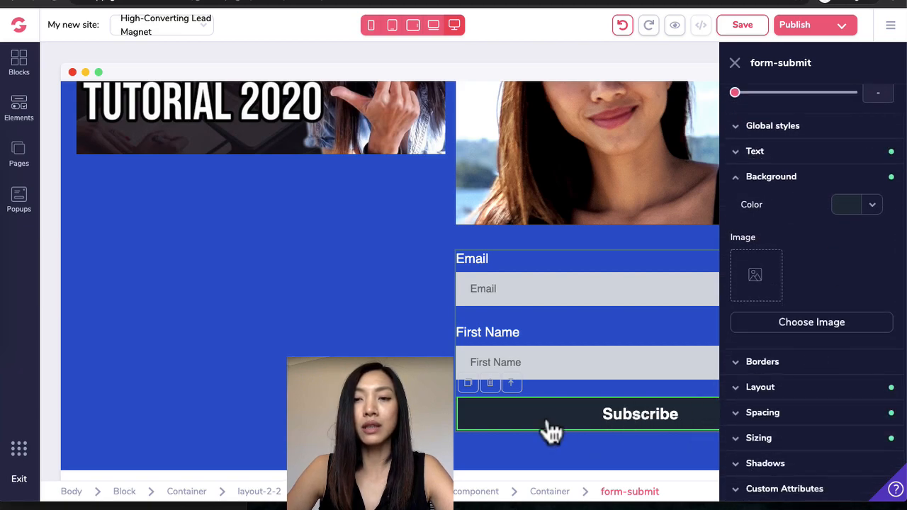
left_click(877, 206)
mouse_move(846, 275)
left_click(849, 351)
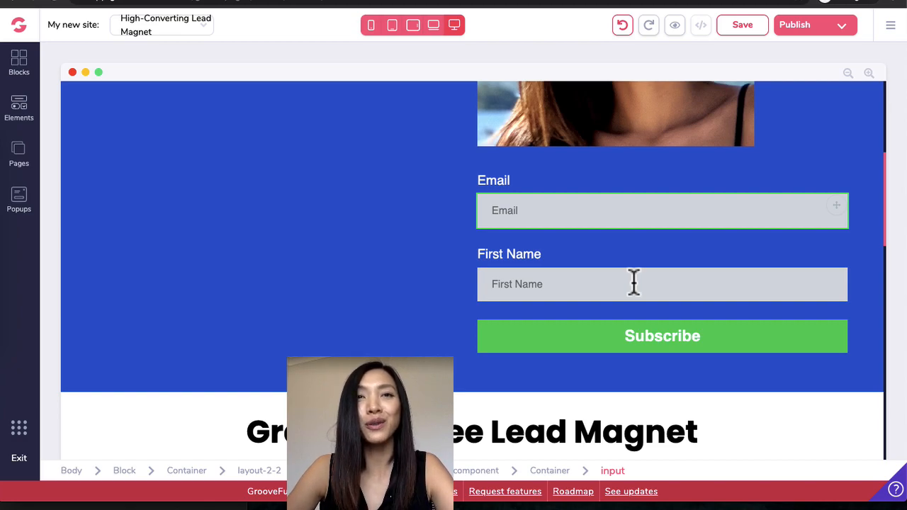
Step: Connect the ActiveCampaign form to the owner's Master List and update its configuration
left_click(656, 179)
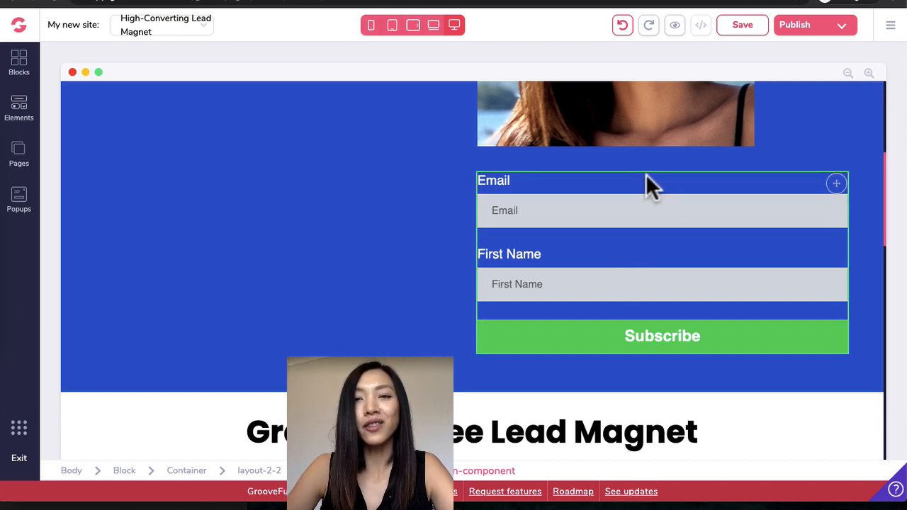
left_click(650, 185)
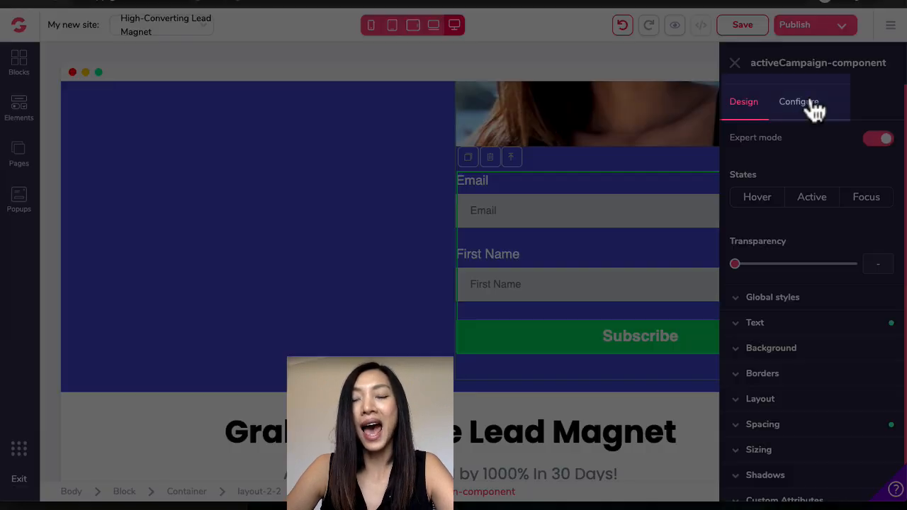
left_click(813, 106)
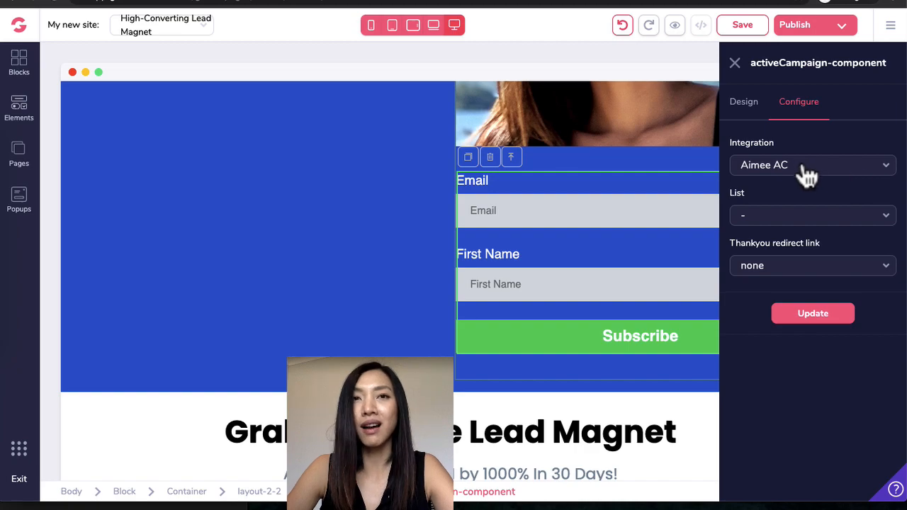
left_click(801, 225)
left_click(791, 242)
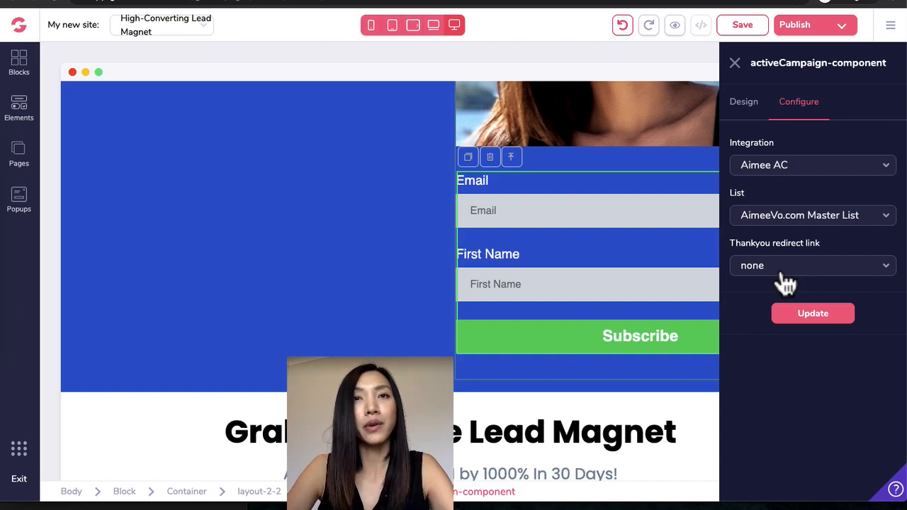
left_click(799, 323)
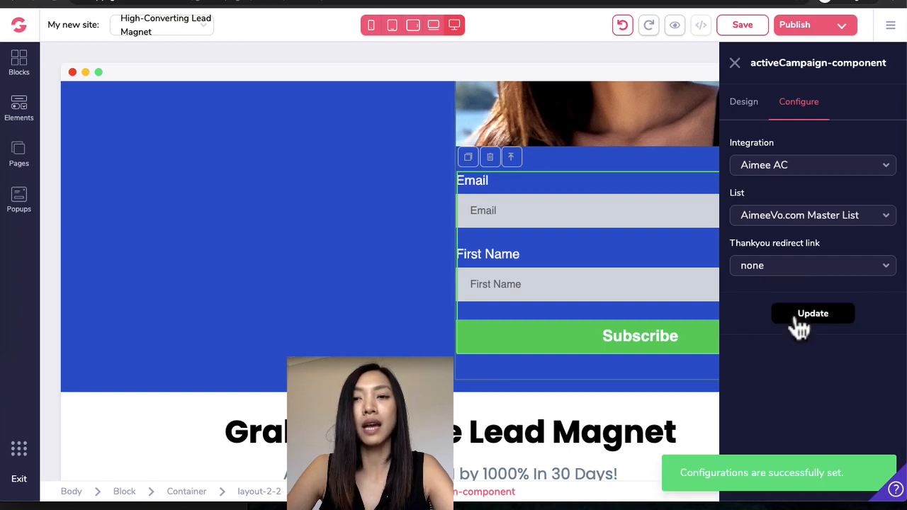
left_click(735, 63)
Step: Add a Countdown element above the video, below the alert bar headline
left_click(663, 293)
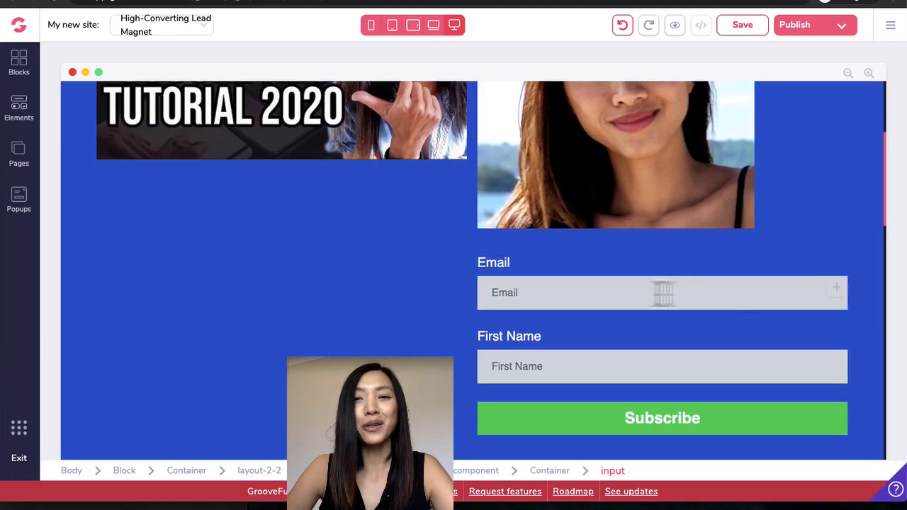
left_click(714, 347)
scroll(714, 358, "up", 5)
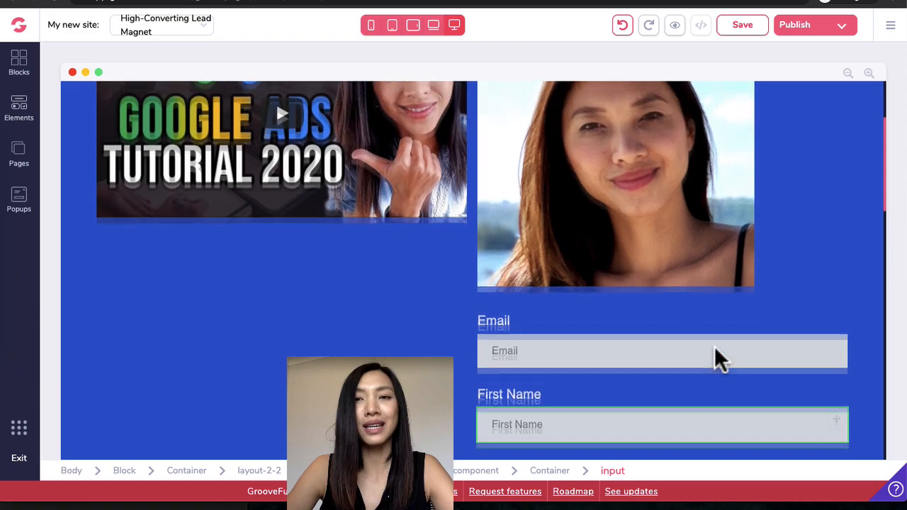
left_click(21, 111)
scroll(121, 380, "down", 8)
scroll(121, 380, "down", 10)
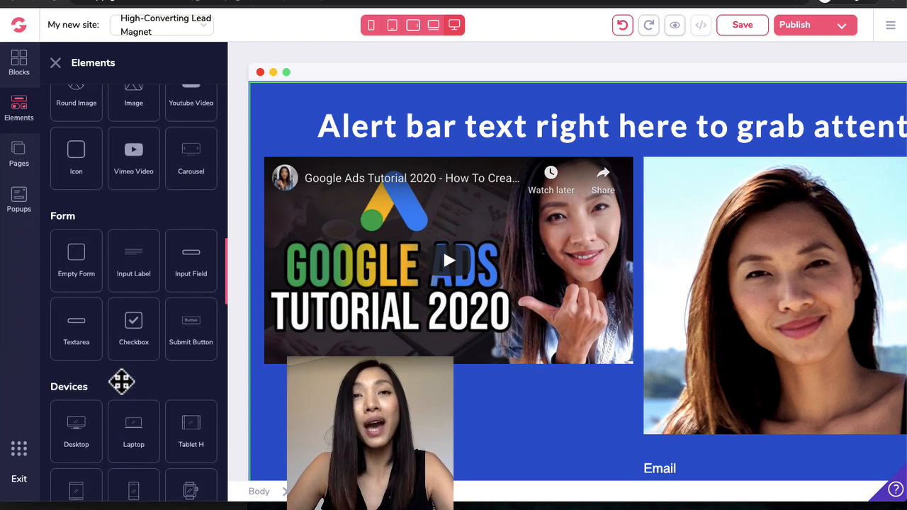
scroll(122, 381, "down", 10)
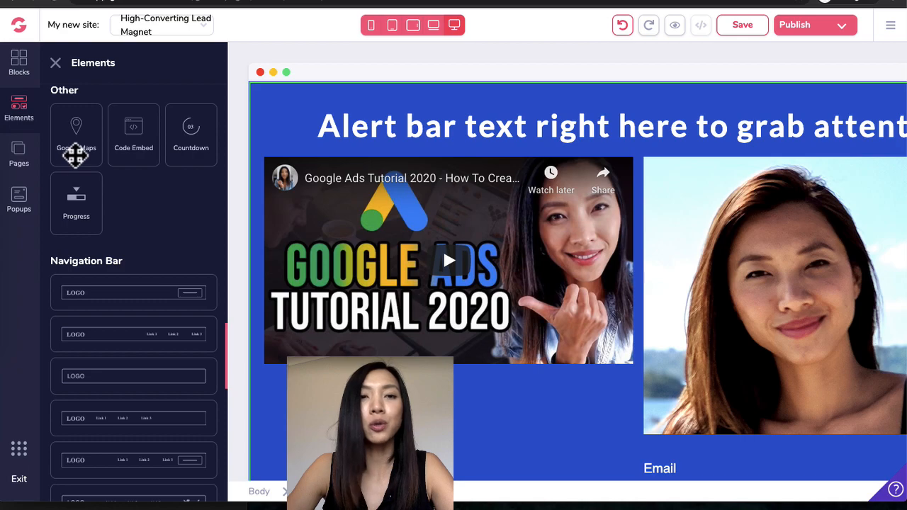
left_click_drag(190, 135, 446, 212)
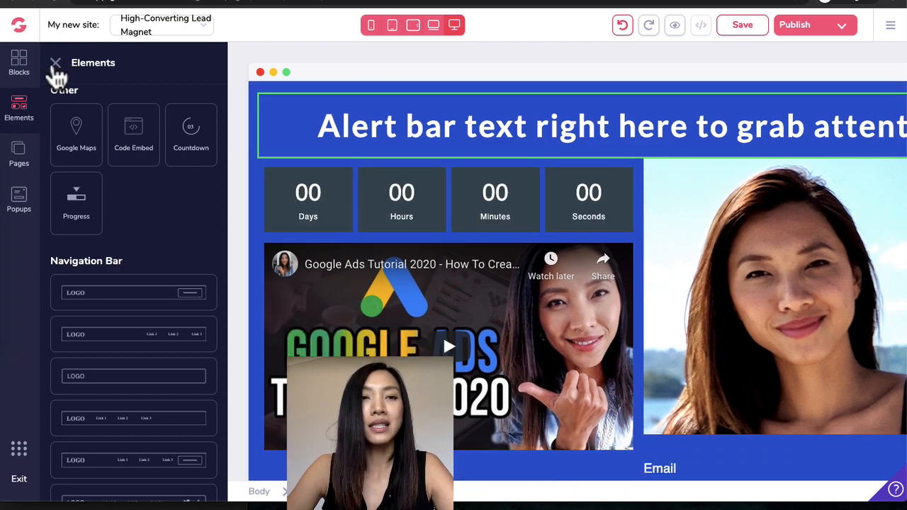
left_click(55, 62)
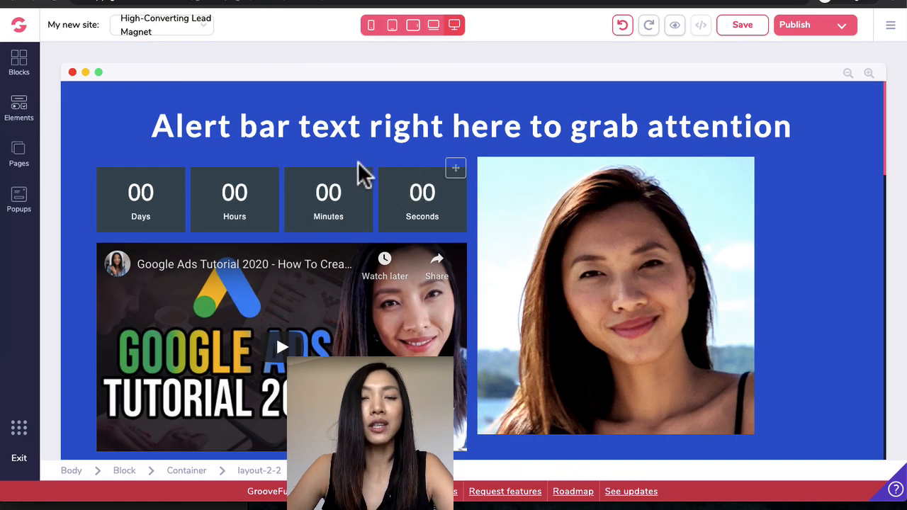
Step: Configure the countdown as type Fixed and choose 24 August 2020 as its end date
left_click(358, 164)
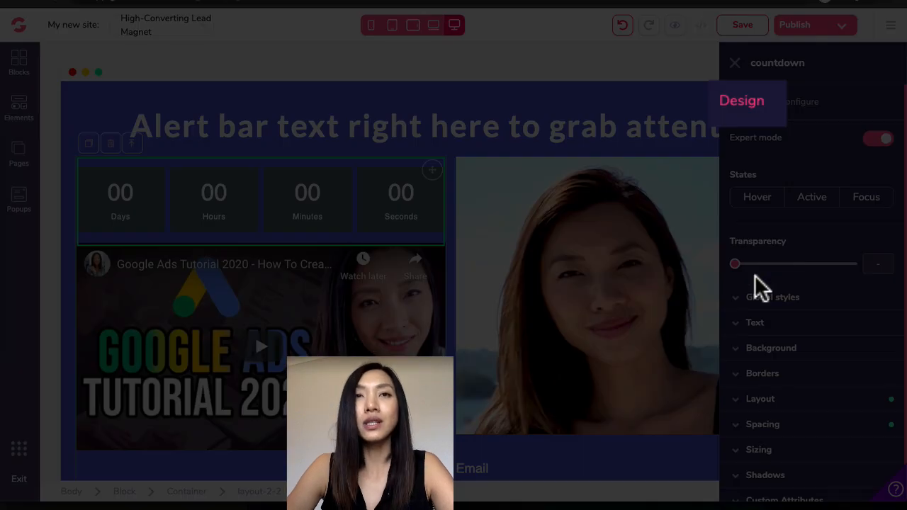
left_click(805, 106)
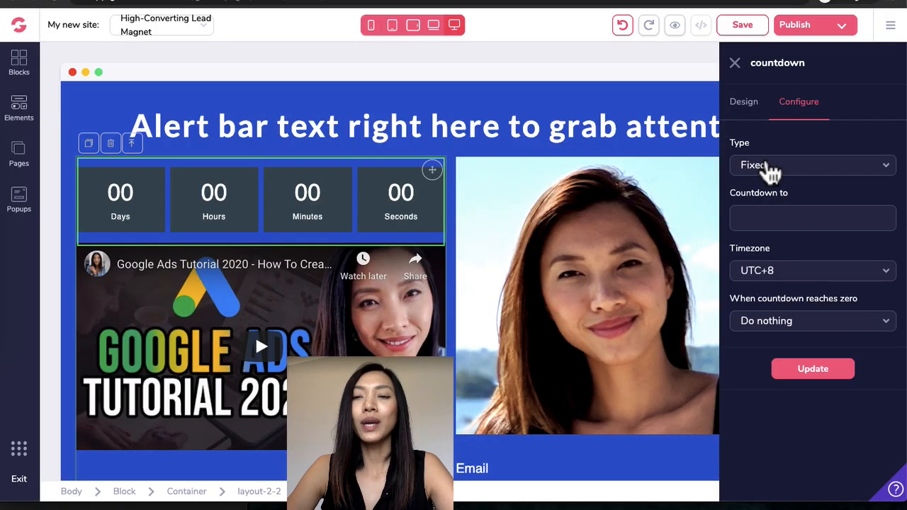
left_click(767, 167)
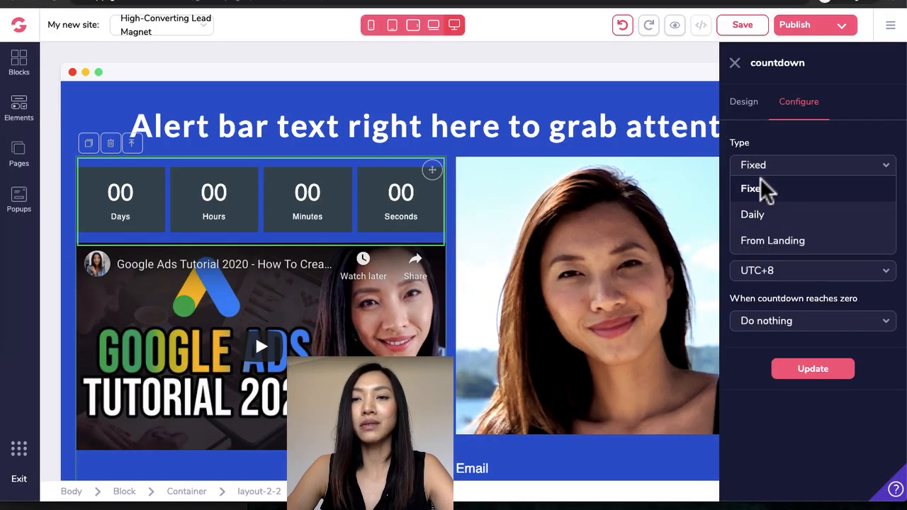
left_click(761, 188)
left_click(788, 209)
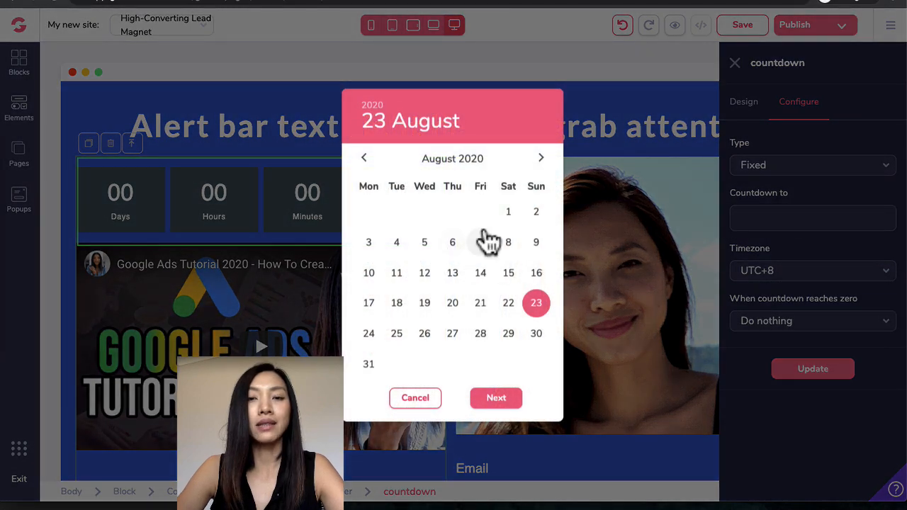
left_click(370, 337)
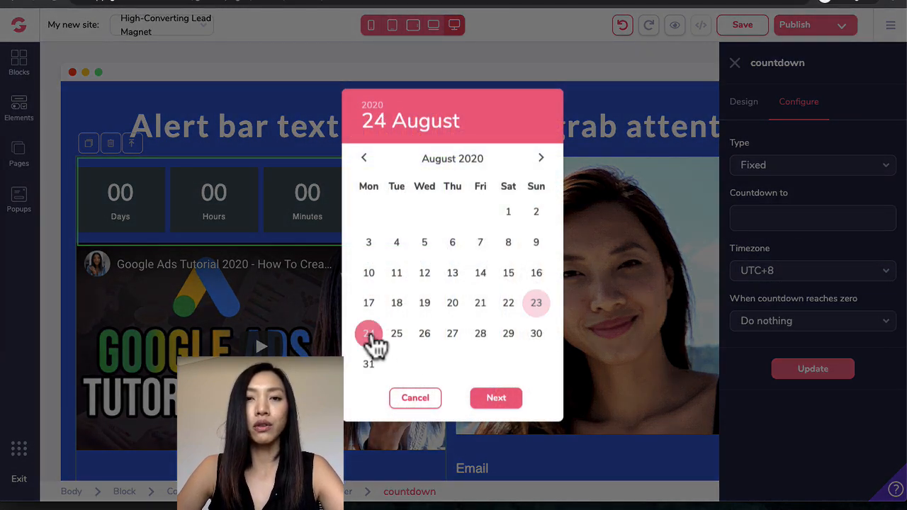
left_click(498, 400)
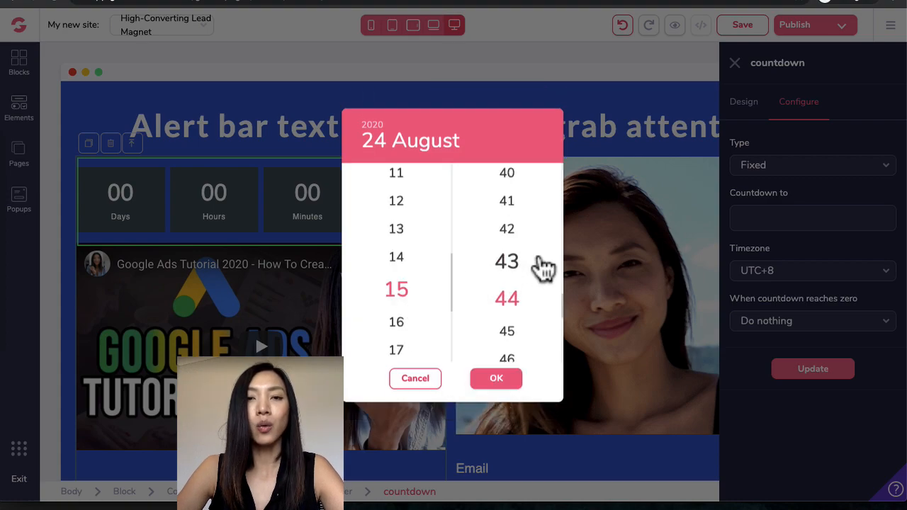
Step: Set the countdown's end time to 11:00 and confirm the date and time
scroll(414, 260, "up", 1)
scroll(412, 260, "up", 3)
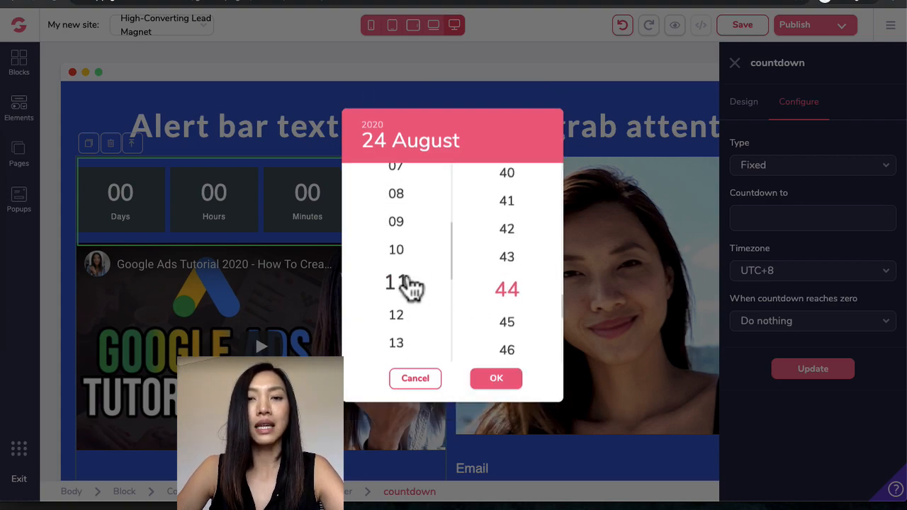
left_click(411, 284)
scroll(503, 233, "up", 10)
left_click(506, 181)
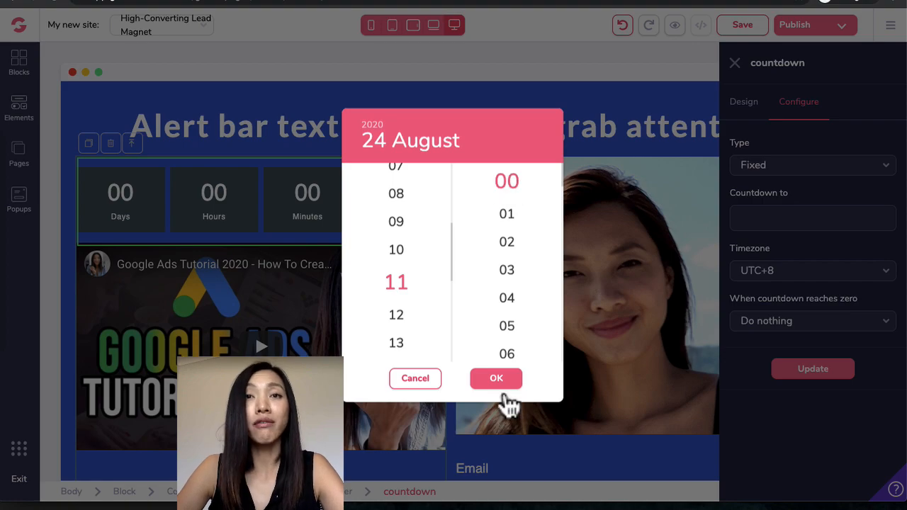
left_click(497, 387)
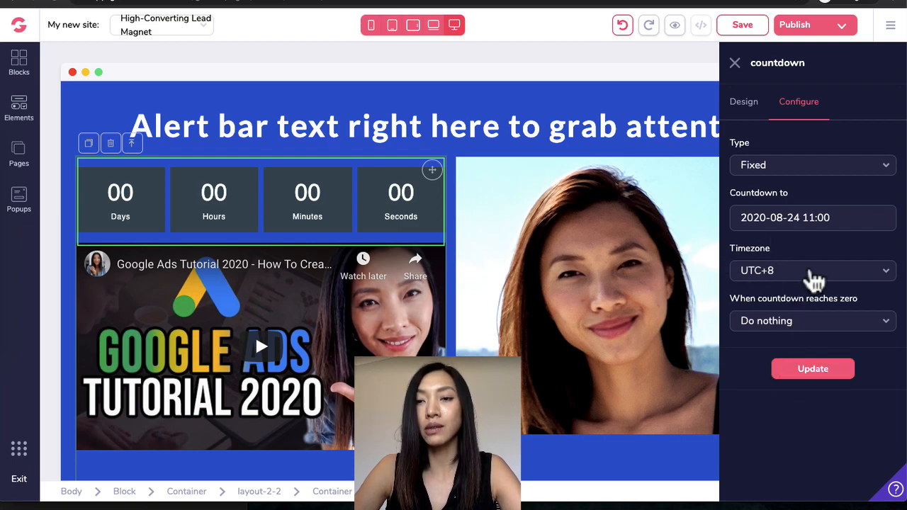
Step: Set the countdown to go to a URL when it reaches zero, enter the destination URL and update the configuration
left_click(796, 328)
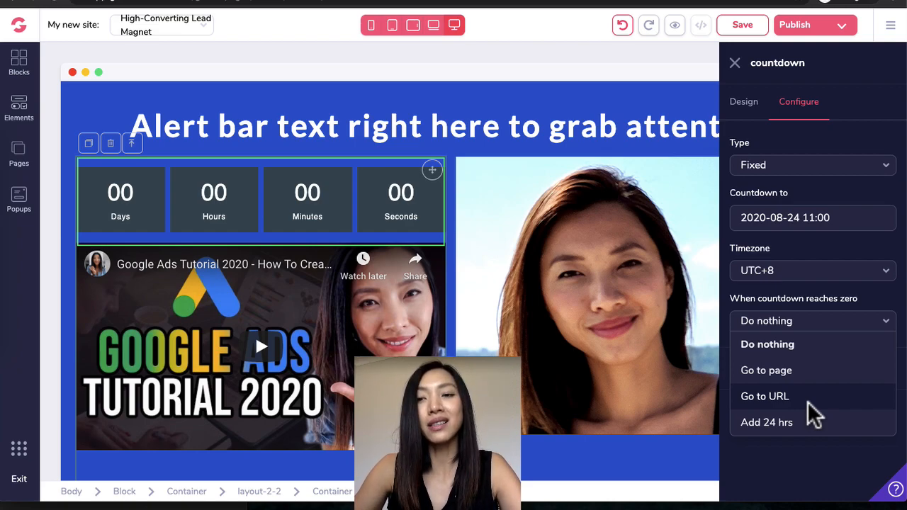
left_click(770, 396)
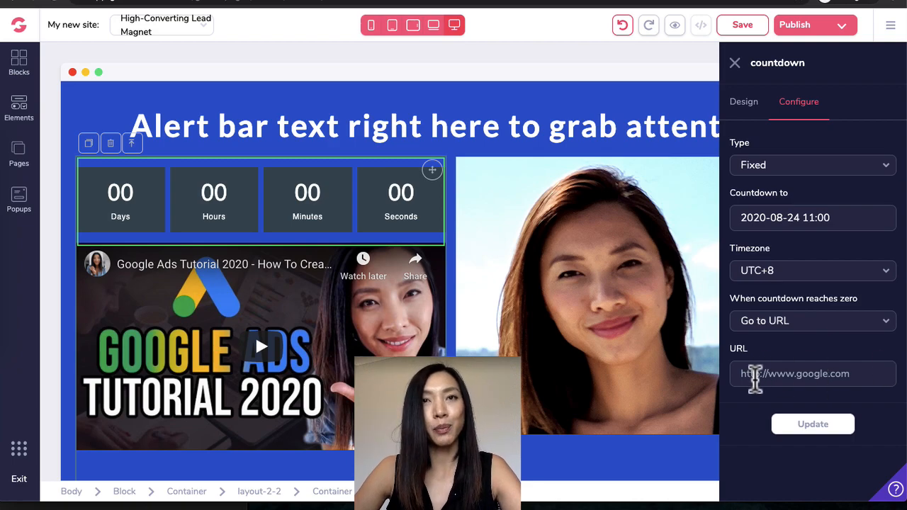
left_click(801, 381)
type("g")
left_click(812, 430)
Step: Change the background colour of the countdown's Days tile to yellow
left_click(744, 113)
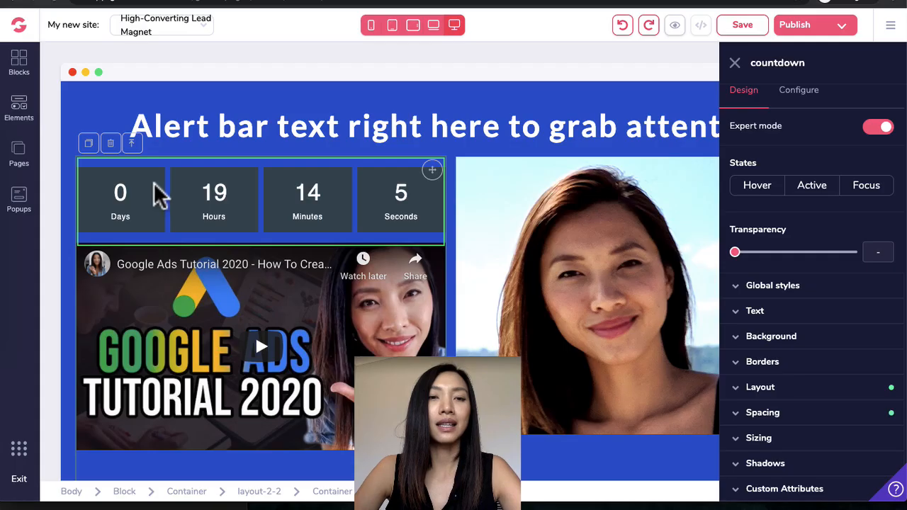
left_click(160, 194)
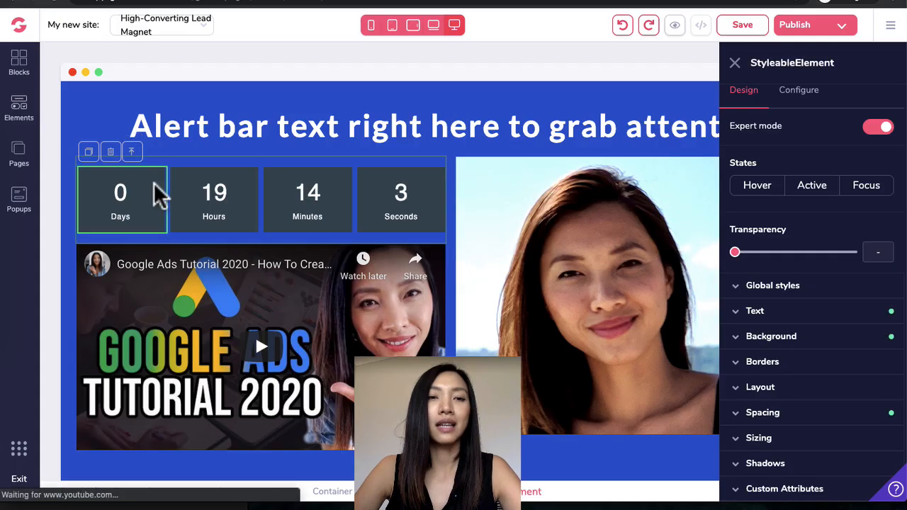
left_click(843, 347)
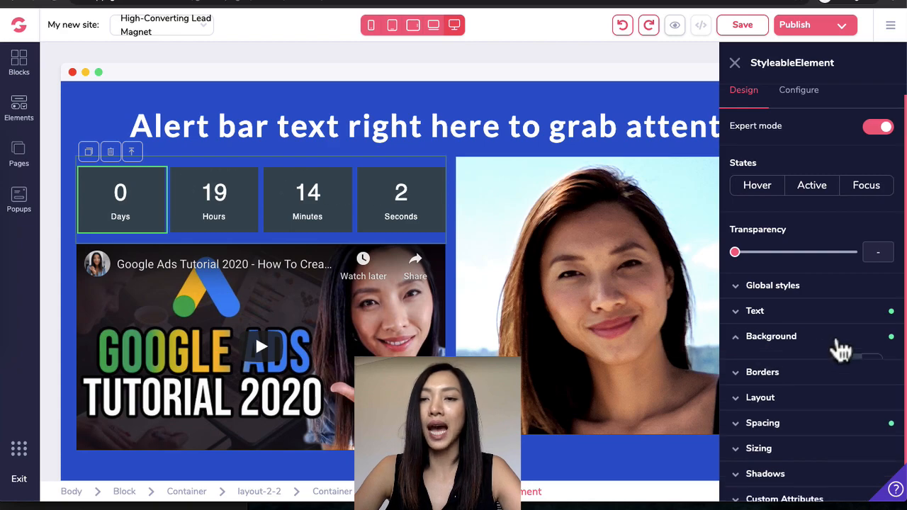
left_click(875, 367)
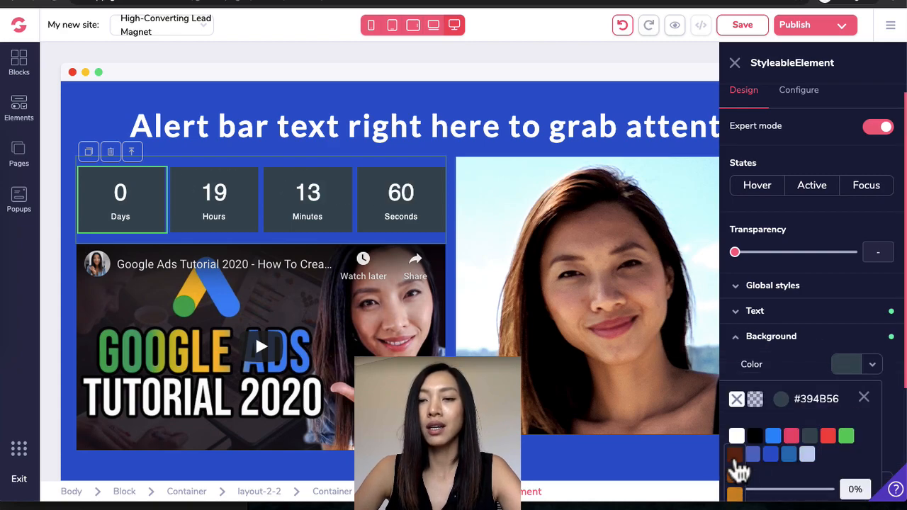
scroll(737, 489, "down", 4)
left_click(734, 315)
Step: Give the countdown's Hours tile the yellow background colour #FFCC24 and close its design settings
left_click(254, 207)
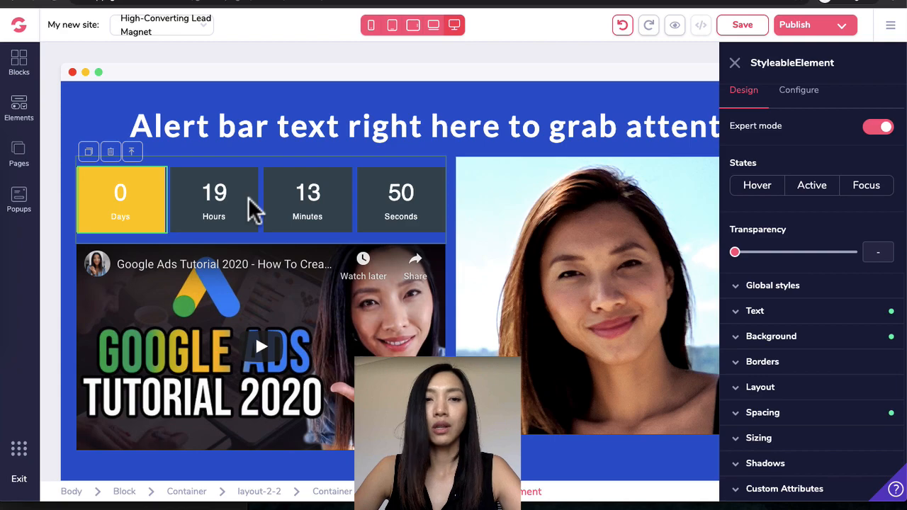
left_click(253, 209)
left_click(794, 347)
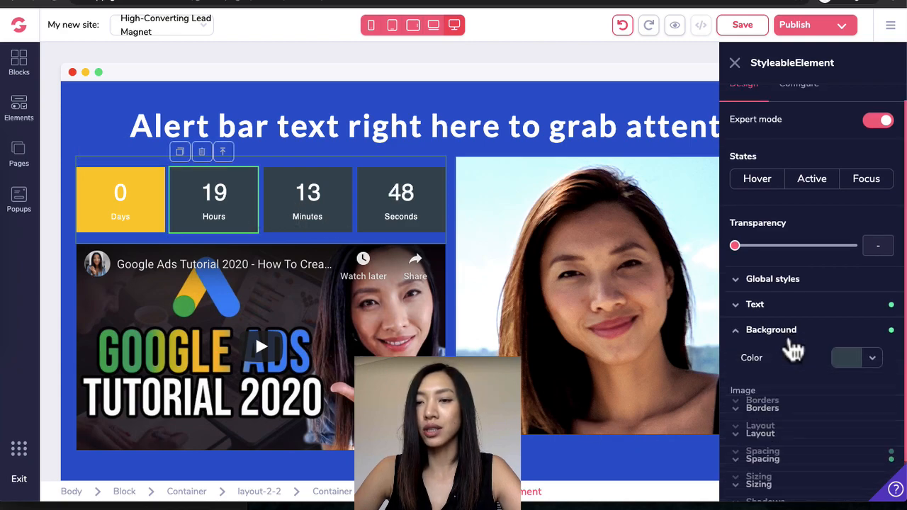
left_click(873, 360)
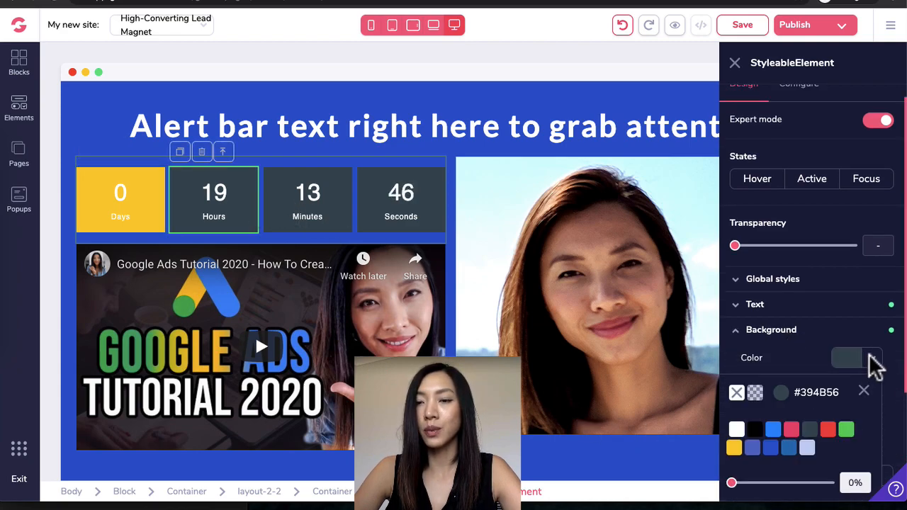
left_click(734, 447)
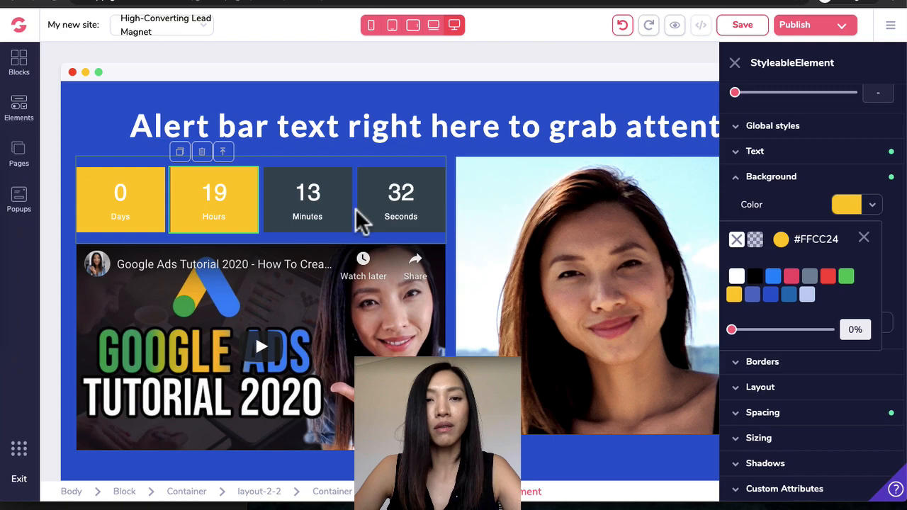
left_click(742, 185)
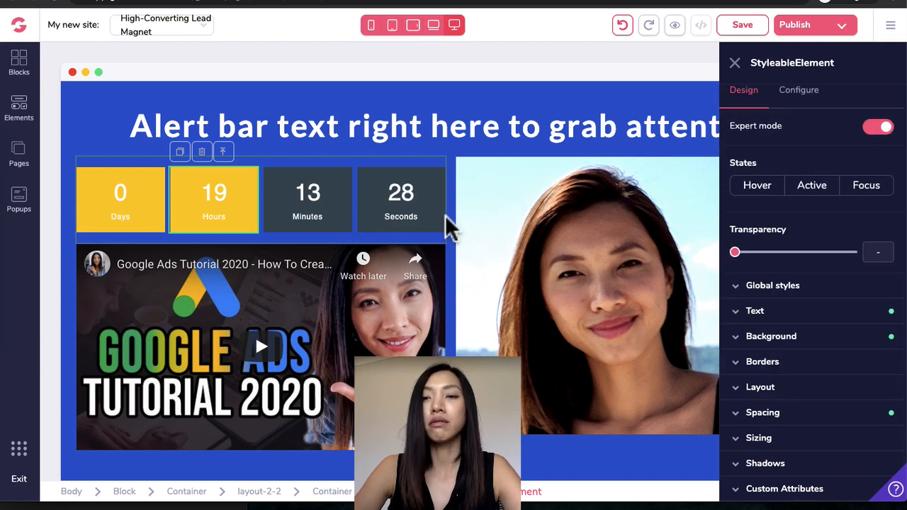
scroll(578, 370, "down", 2)
left_click(735, 62)
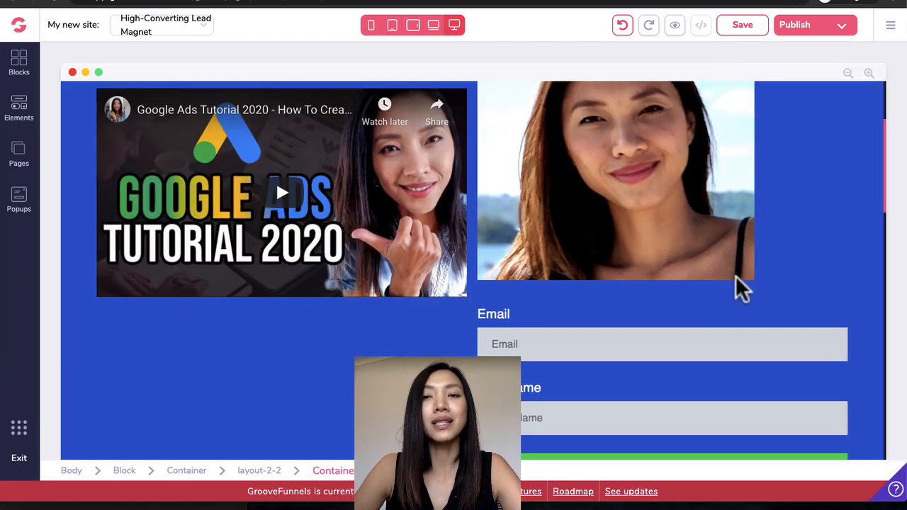
Step: Delete the ActiveCampaign opt-in form below the portrait image
scroll(742, 290, "up", 4)
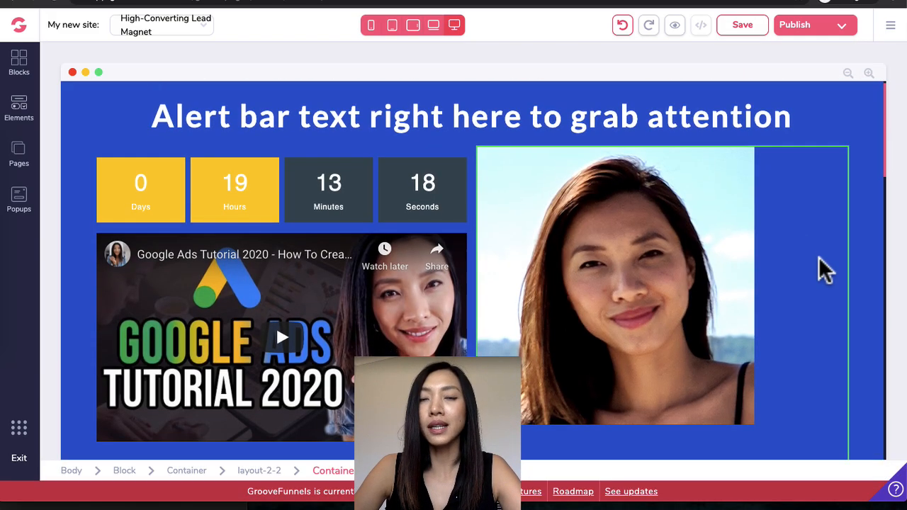
scroll(523, 237, "down", 2)
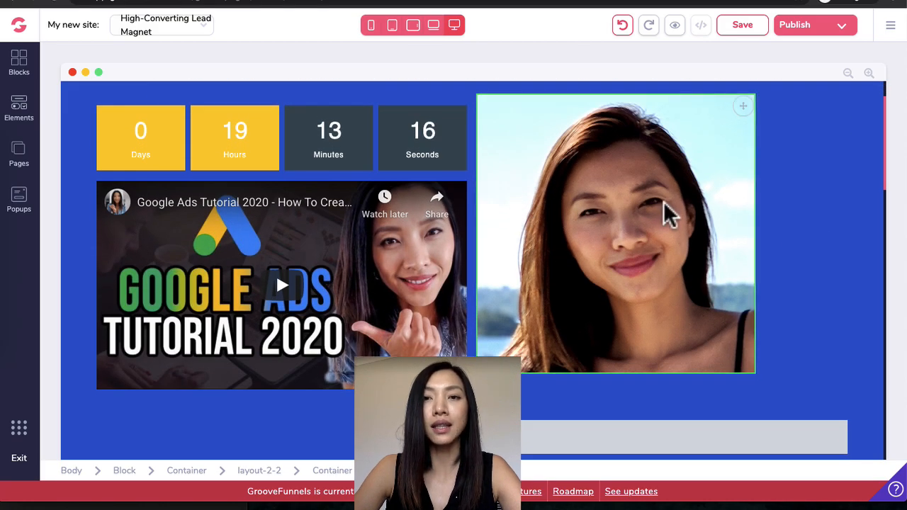
scroll(650, 393, "down", 2)
scroll(650, 397, "down", 3)
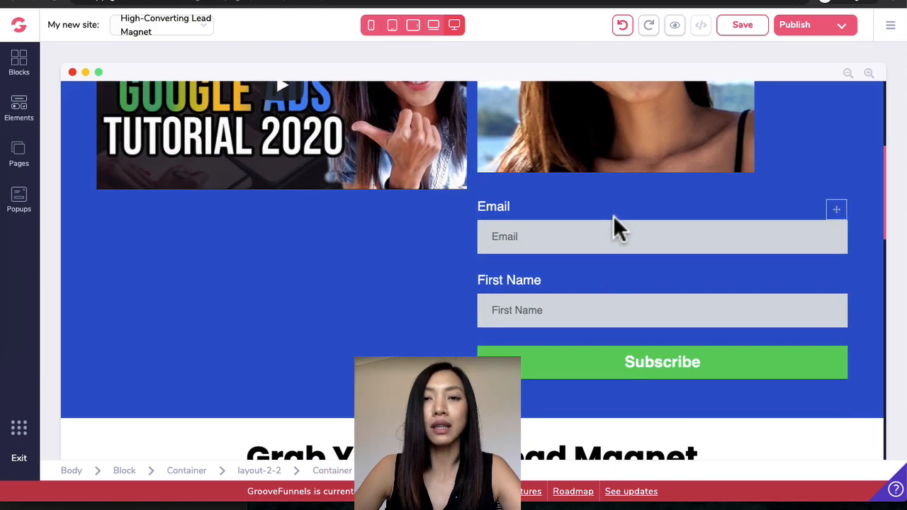
left_click(614, 209)
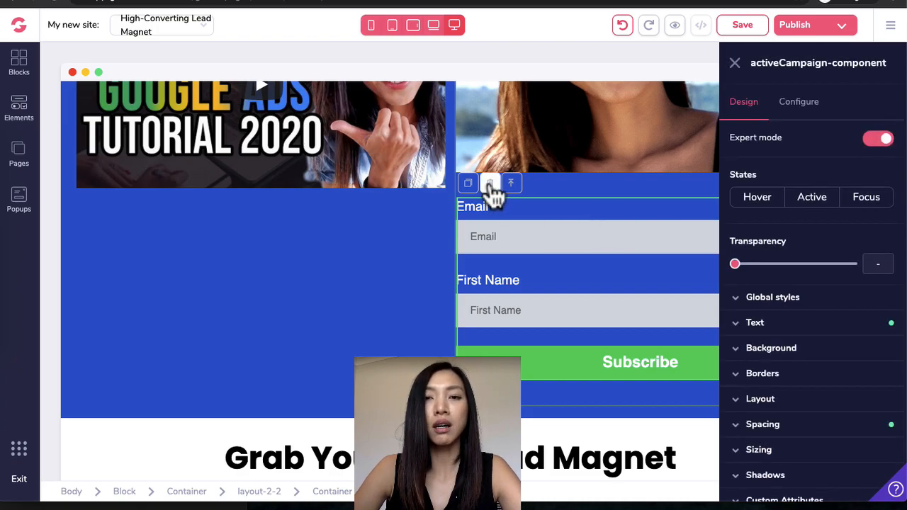
left_click(489, 183)
left_click(494, 278)
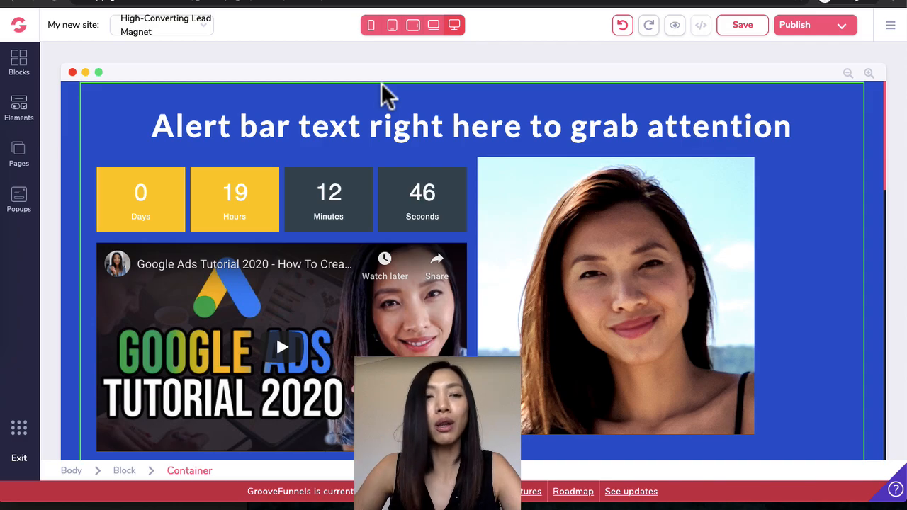
Step: Save the block holding the headline, countdown, video and portrait as a reusable block in the Content category
left_click(75, 100)
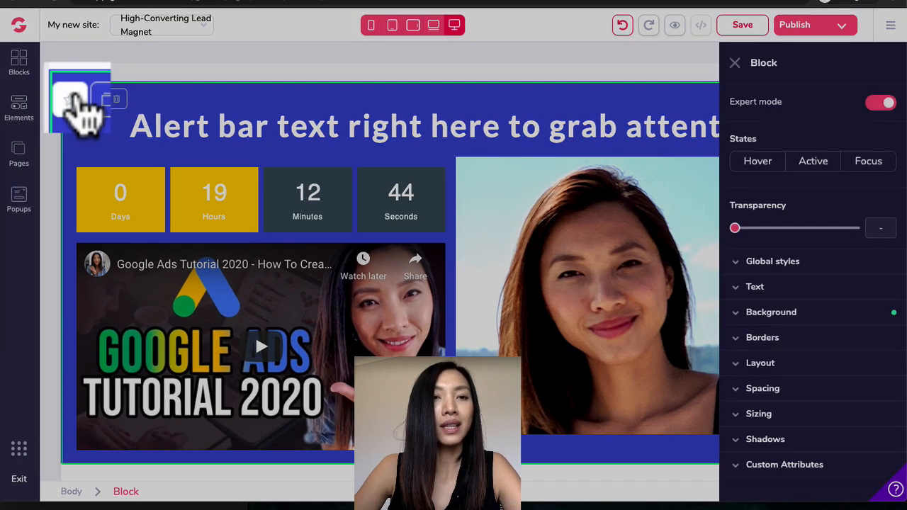
left_click(73, 98)
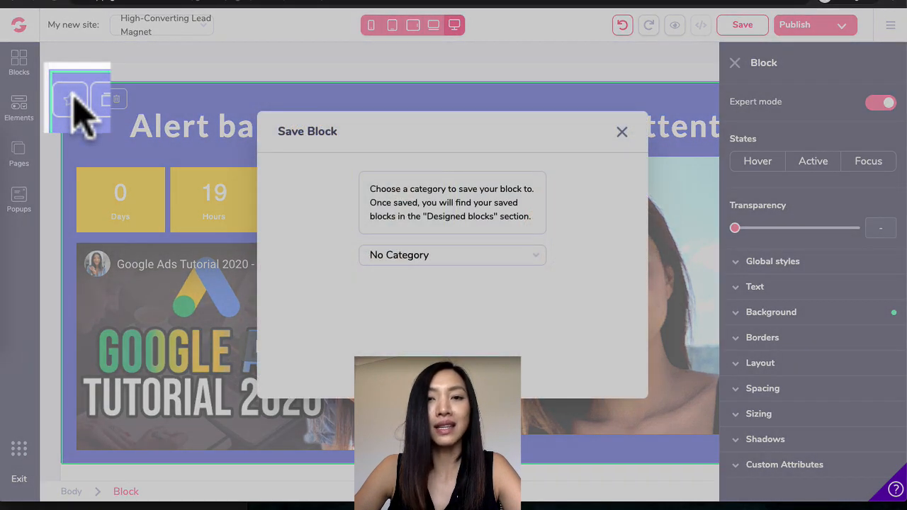
left_click(491, 268)
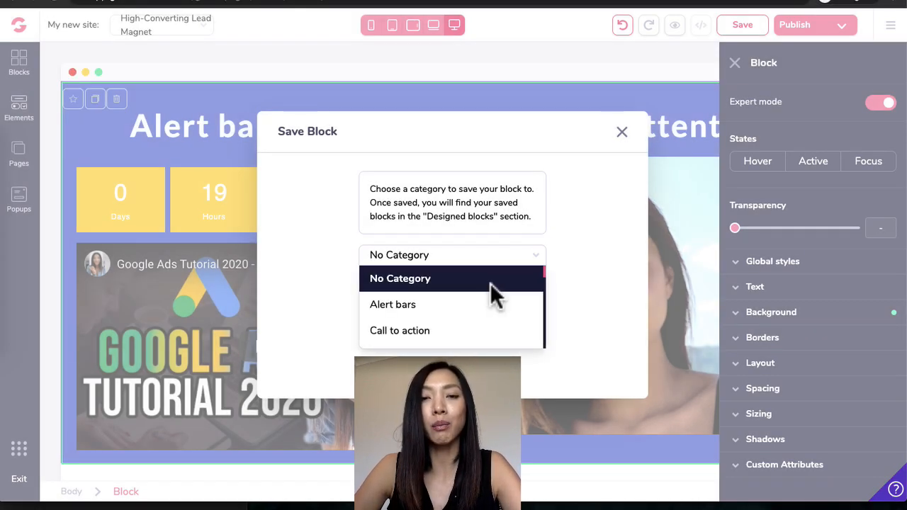
scroll(490, 290, "down", 3)
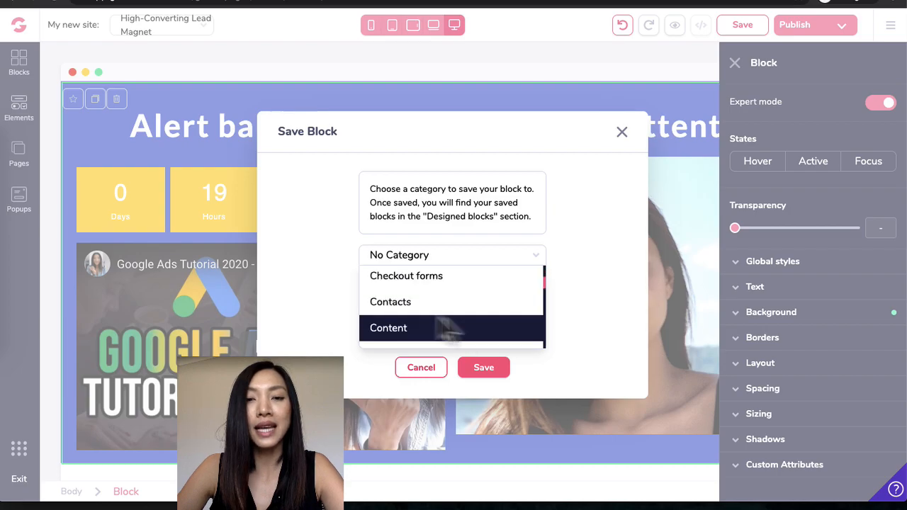
left_click(418, 332)
left_click(488, 373)
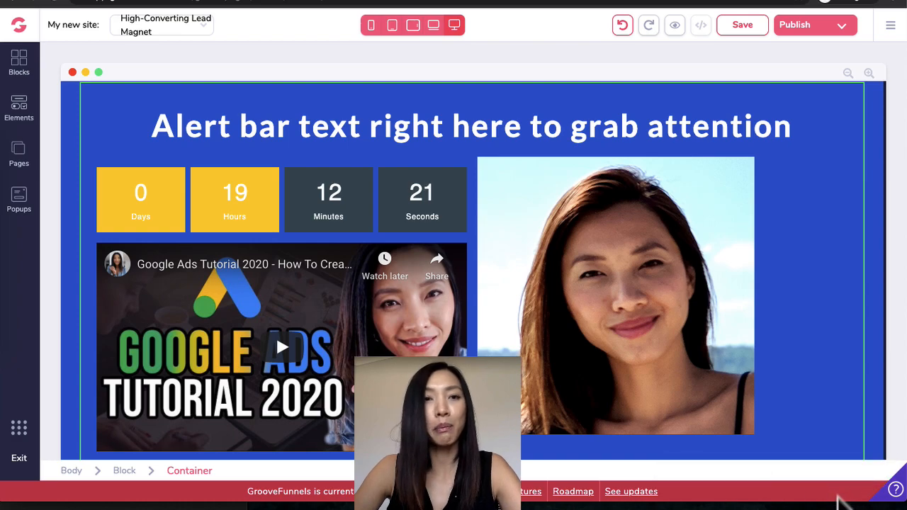
Step: Check the Content category of the designed blocks for the saved block
left_click(19, 64)
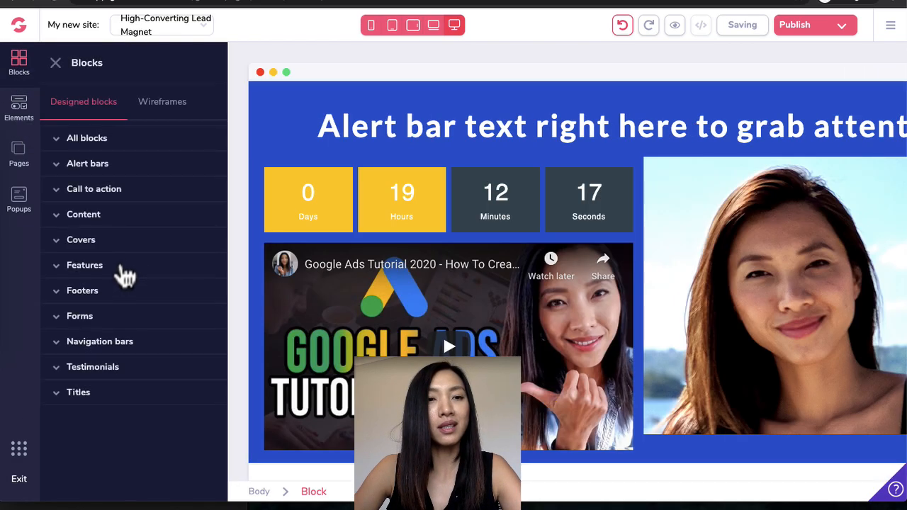
left_click(111, 218)
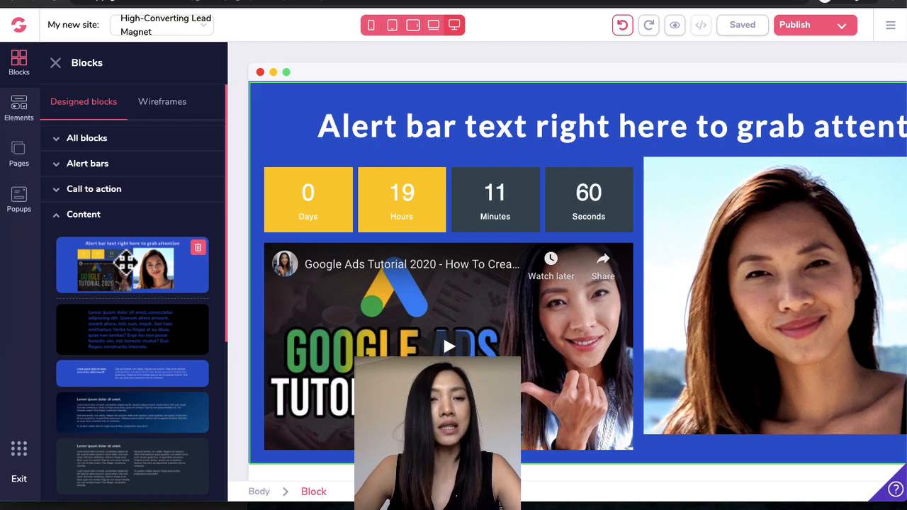
left_click(56, 217)
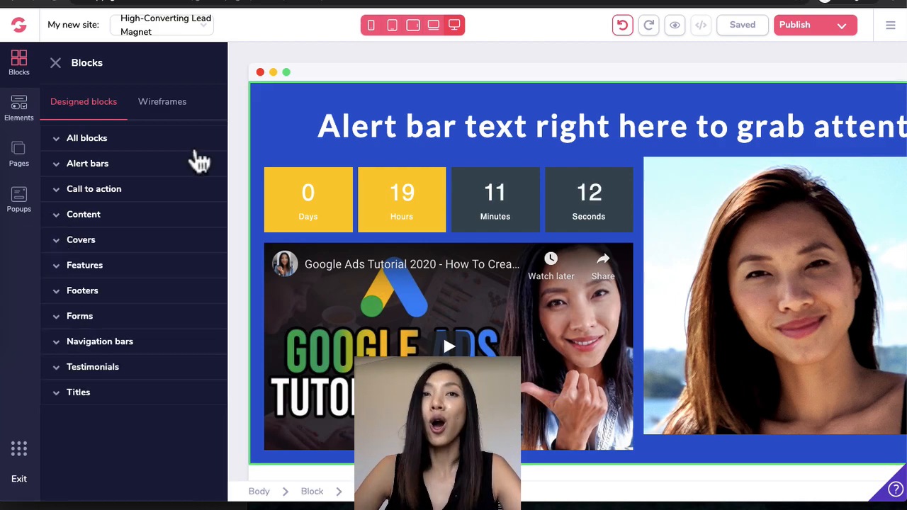
Step: Add a new page to the site, starting from a blank canvas
left_click(17, 159)
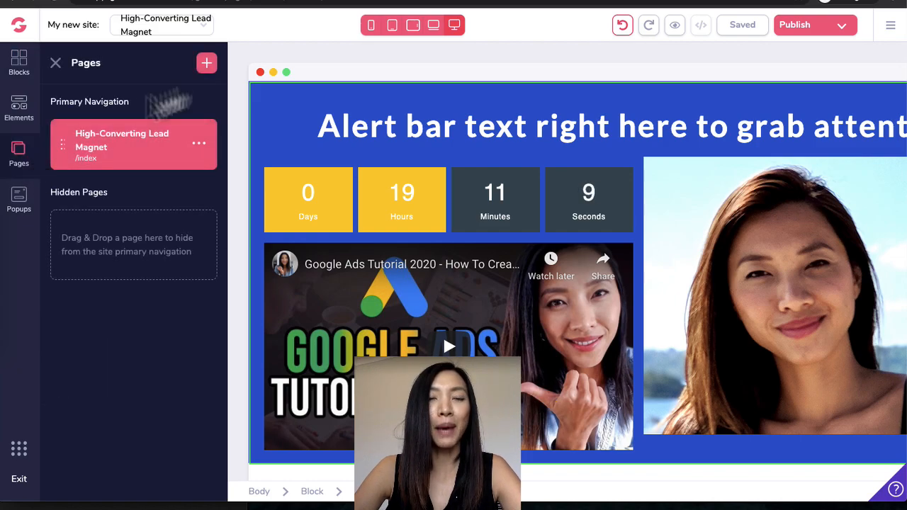
left_click(206, 63)
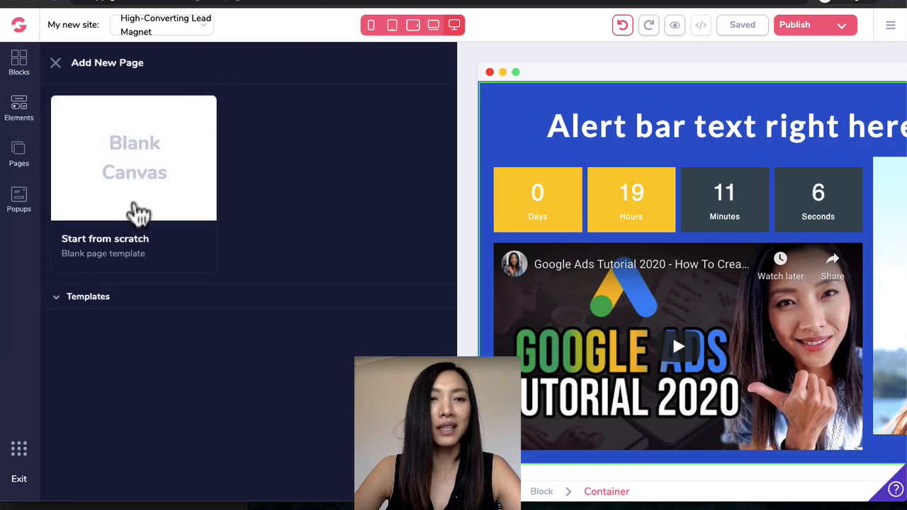
left_click(137, 163)
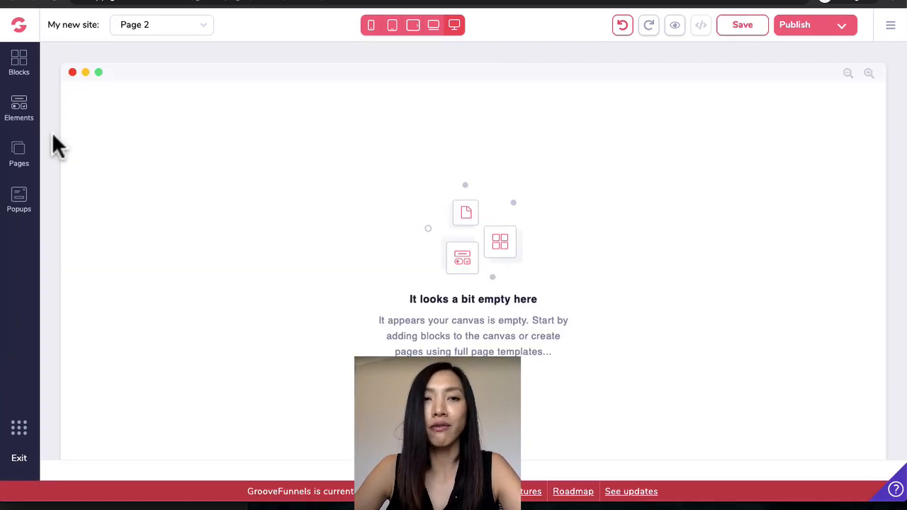
Step: Rename Page 2 as Wireframes in its page settings and confirm the settings
left_click(24, 164)
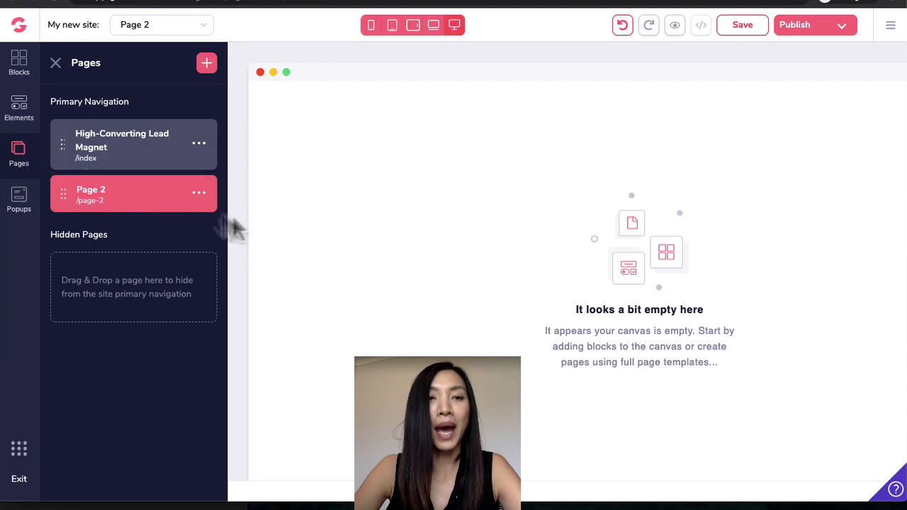
left_click(199, 194)
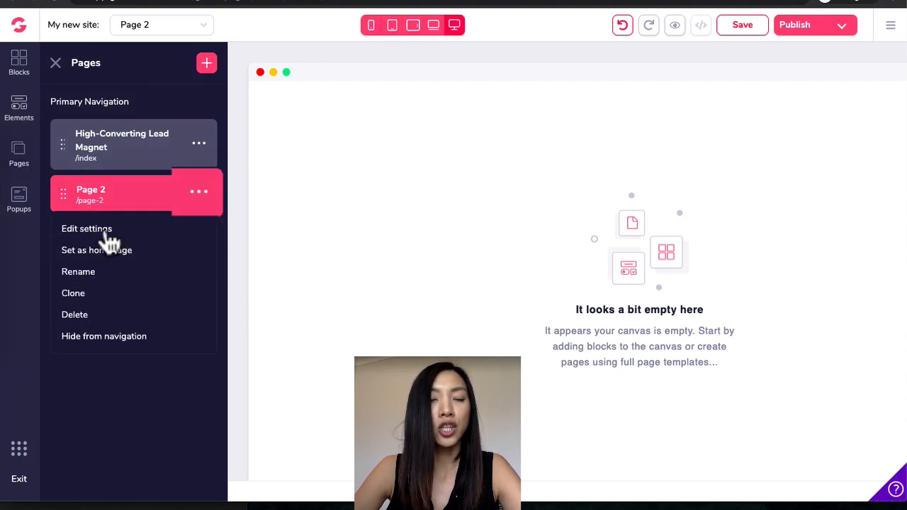
left_click(106, 233)
triple_click(109, 128)
key("BackSpace")
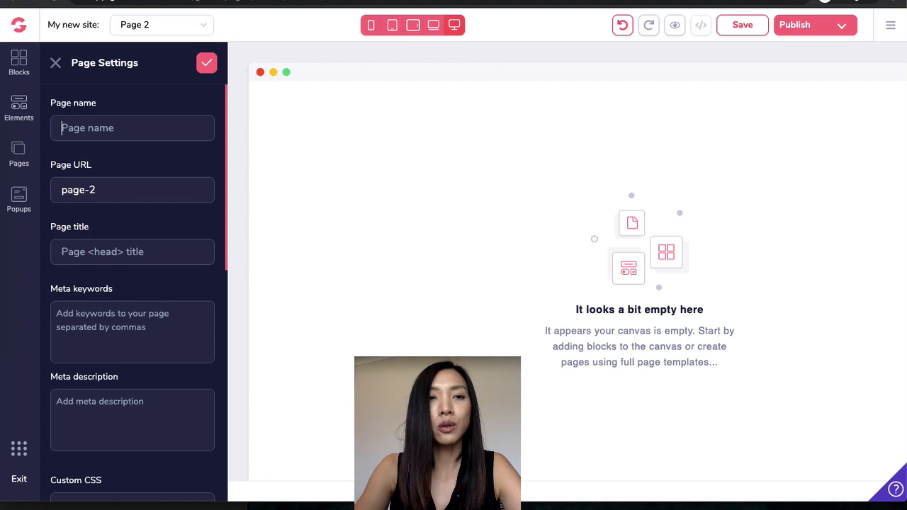
type("Wiref")
type("rames")
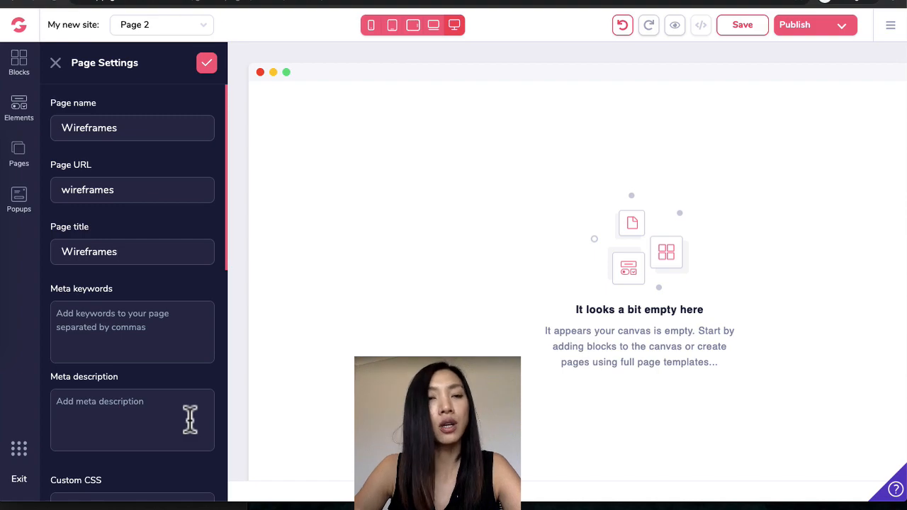
left_click(204, 68)
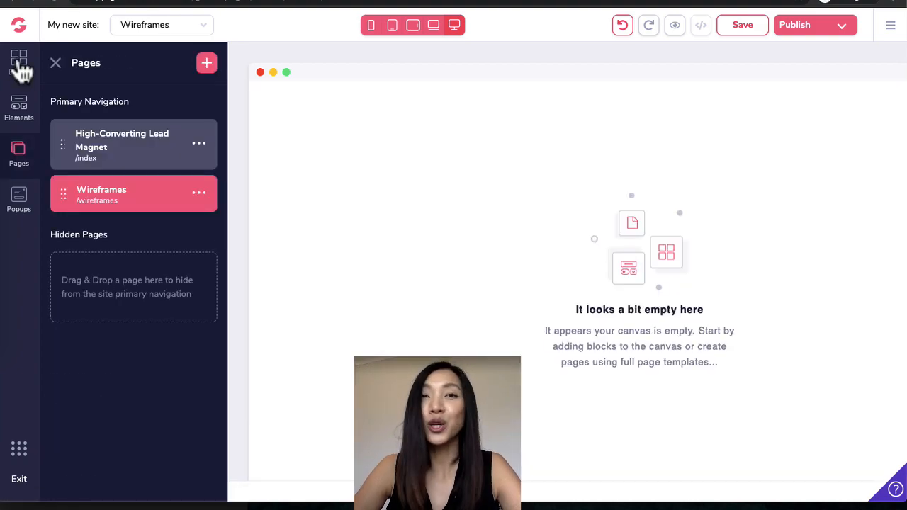
Step: Add the wireframe navigation bar with a logo, page links and three social icons to the empty page
left_click(20, 64)
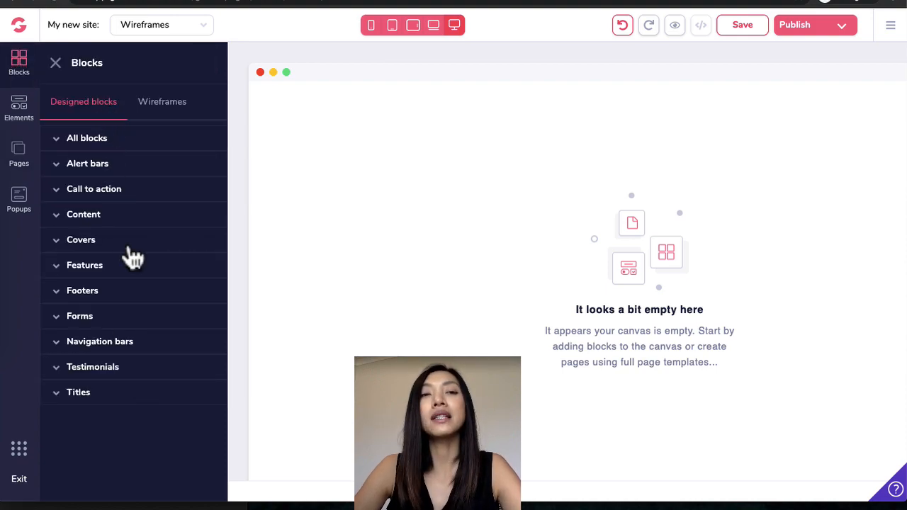
left_click(174, 116)
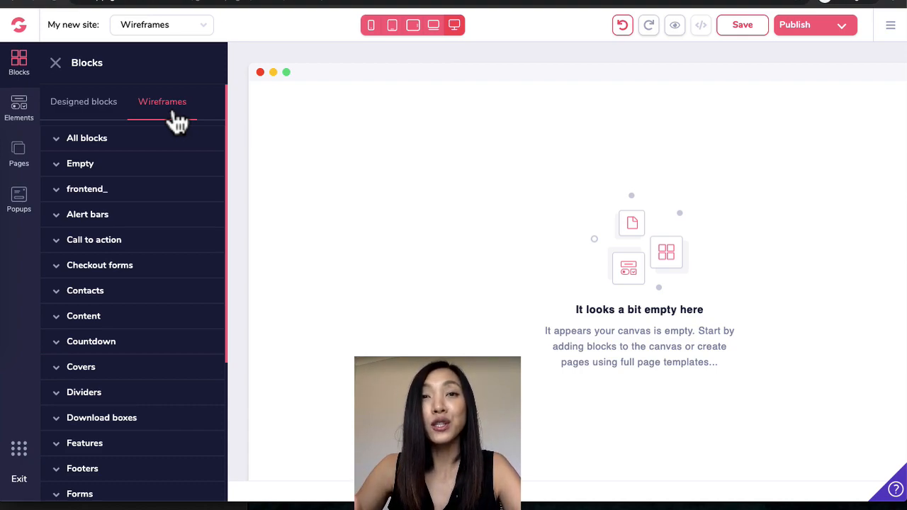
scroll(113, 354, "down", 5)
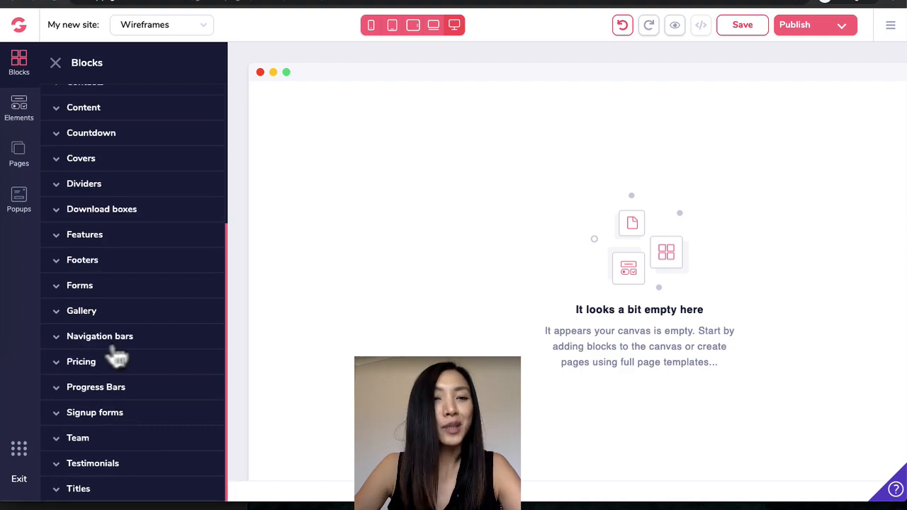
left_click(129, 342)
scroll(136, 429, "down", 3)
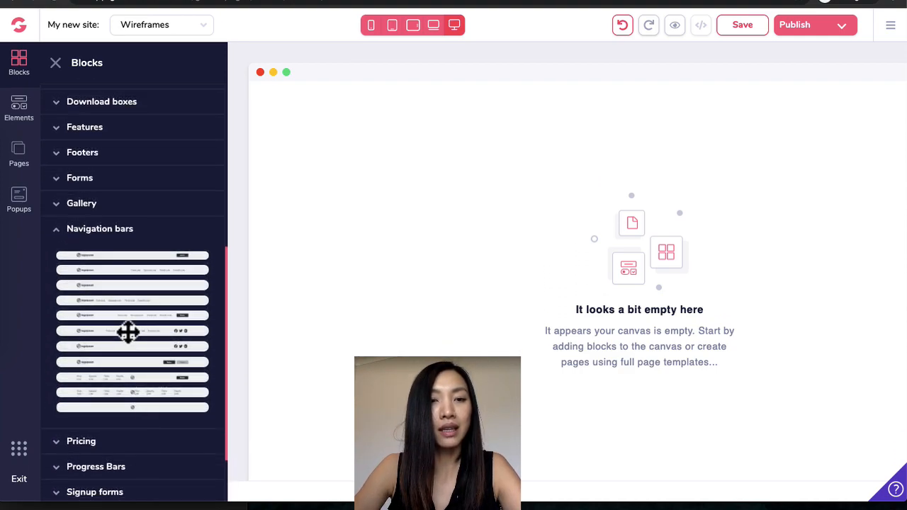
left_click_drag(127, 332, 251, 298)
Step: Add the wireframe cover with a centred headline, sub-headline and image placeholder below the navigation bar
left_click(110, 212)
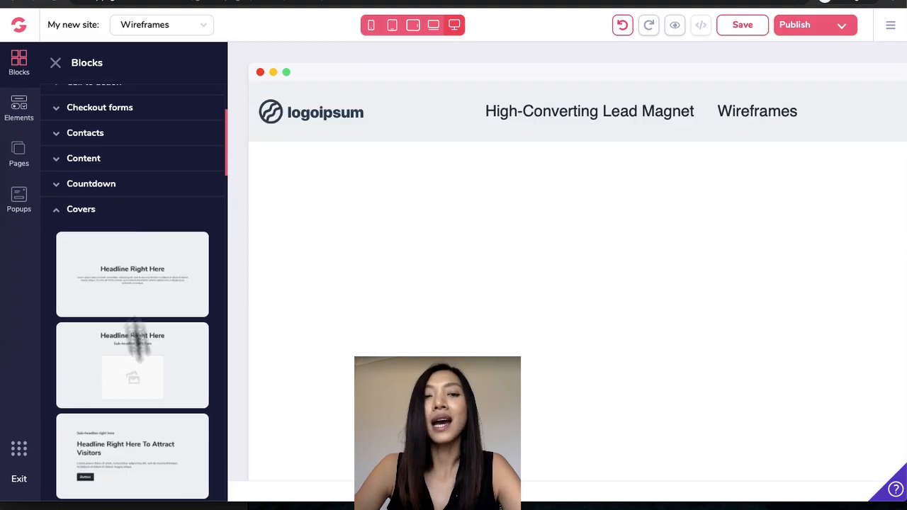
scroll(148, 419, "down", 3)
left_click_drag(143, 256, 371, 275)
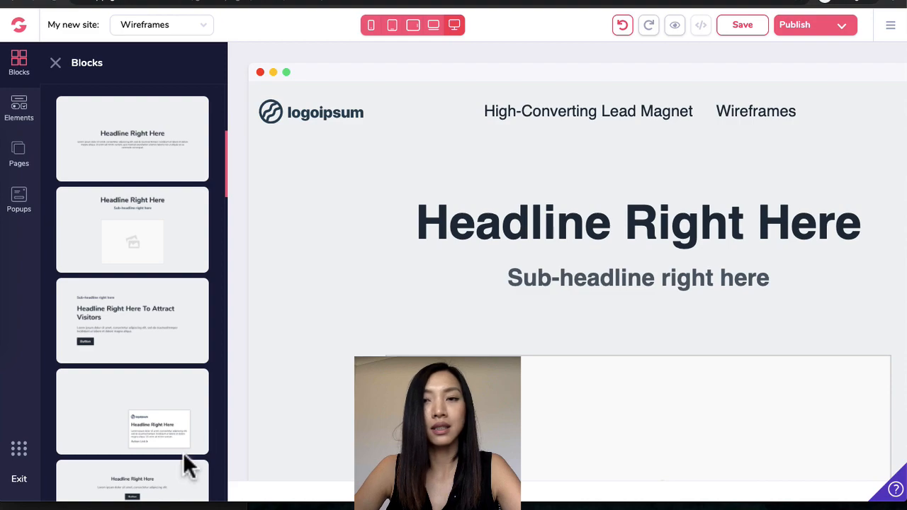
Step: Add the wireframe features block with six icon-and-text features in two columns below the cover
scroll(121, 445, "down", 10)
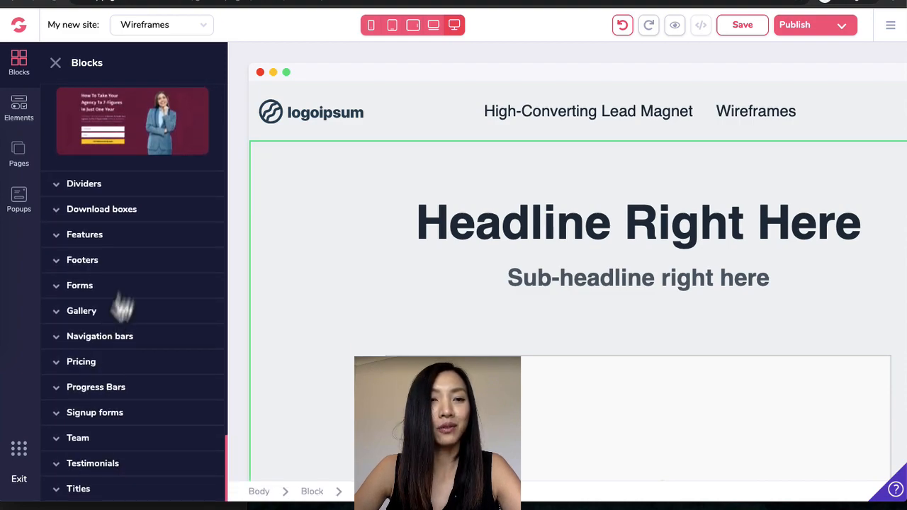
left_click(128, 241)
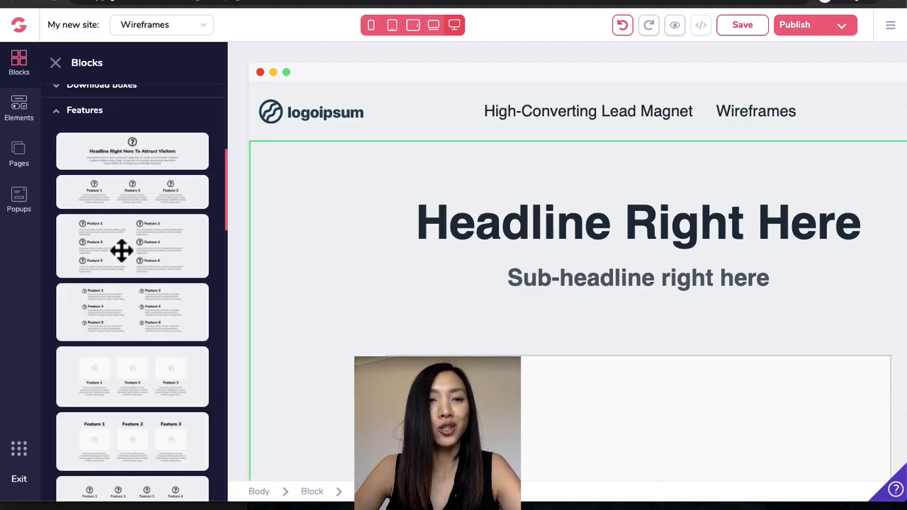
left_click_drag(159, 249, 404, 493)
left_click_drag(460, 419, 522, 440)
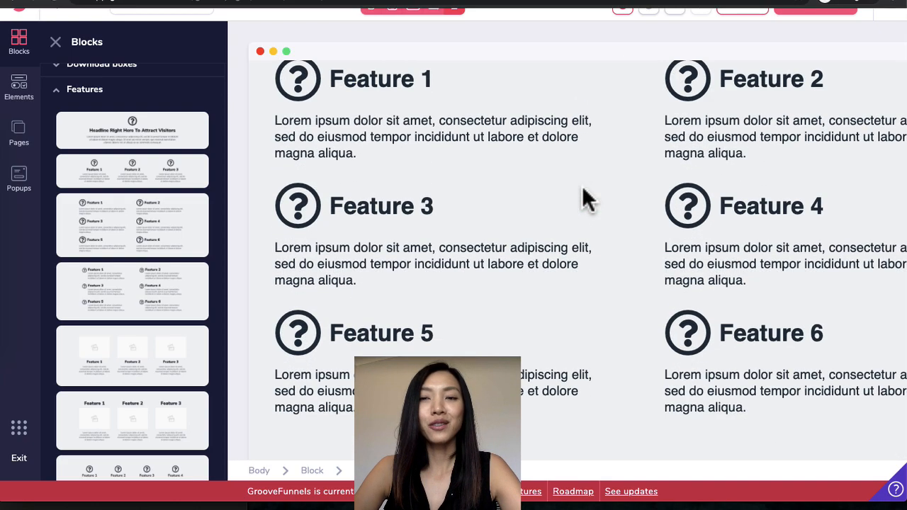
Step: Add the wireframe team block with three Marketing Director cards, the middle one shaded, below the features
scroll(172, 373, "down", 10)
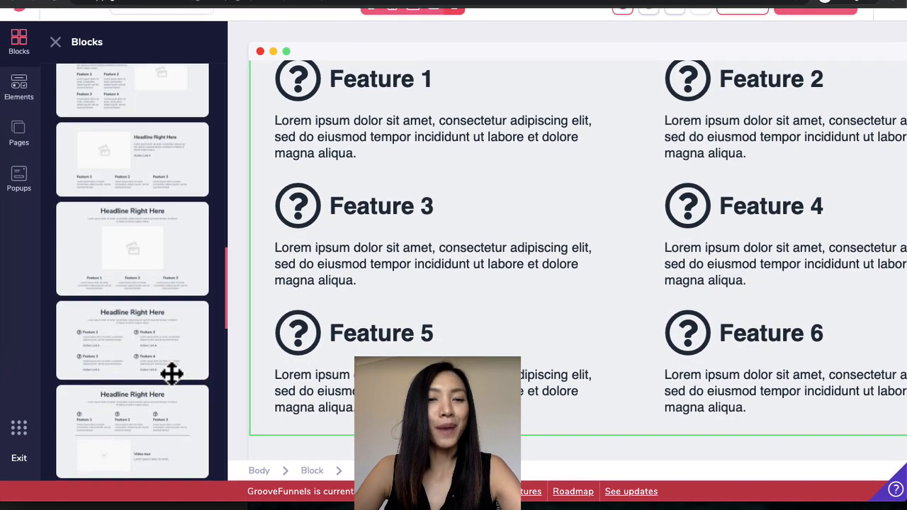
scroll(174, 383, "down", 5)
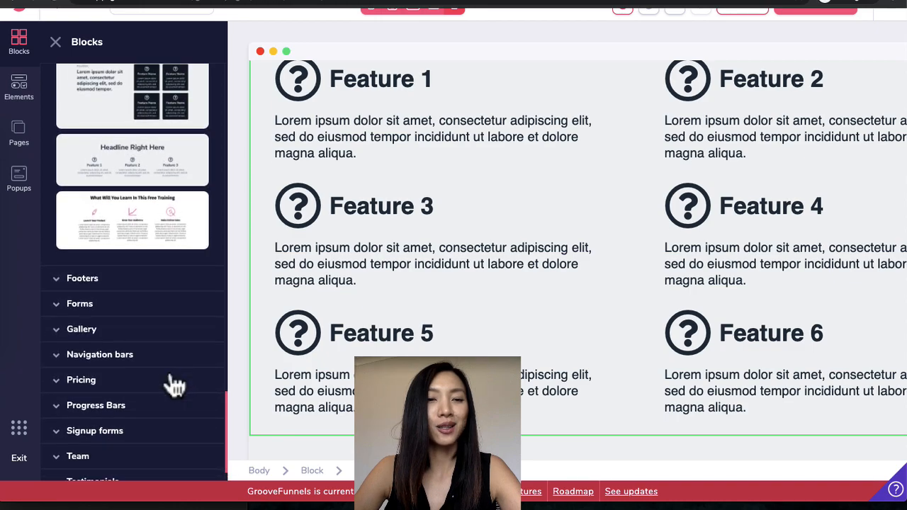
left_click(70, 418)
scroll(148, 430, "down", 10)
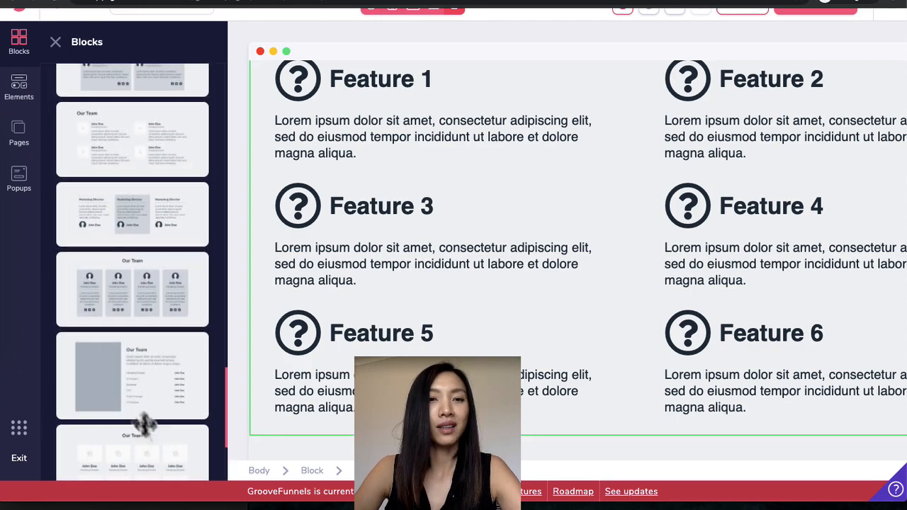
left_click_drag(151, 225, 354, 375)
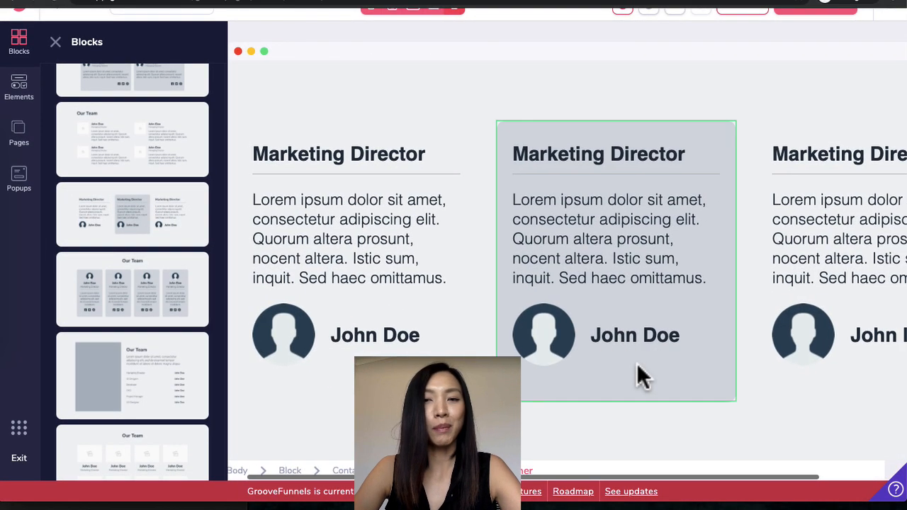
Step: Add the wireframe footer with a logo, three link columns and social icons below the team block, and close the block library
scroll(636, 363, "right", 1)
scroll(114, 391, "up", 5)
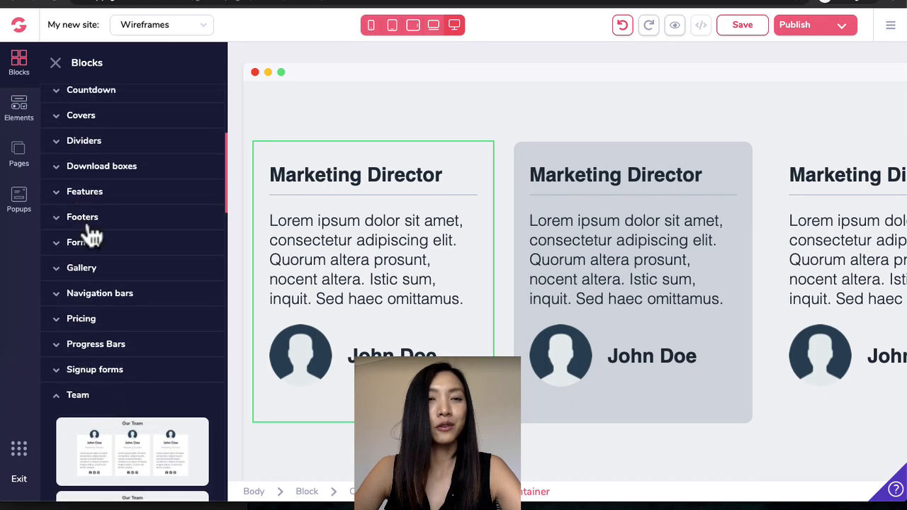
left_click(85, 221)
scroll(150, 408, "down", 5)
scroll(150, 408, "down", 5)
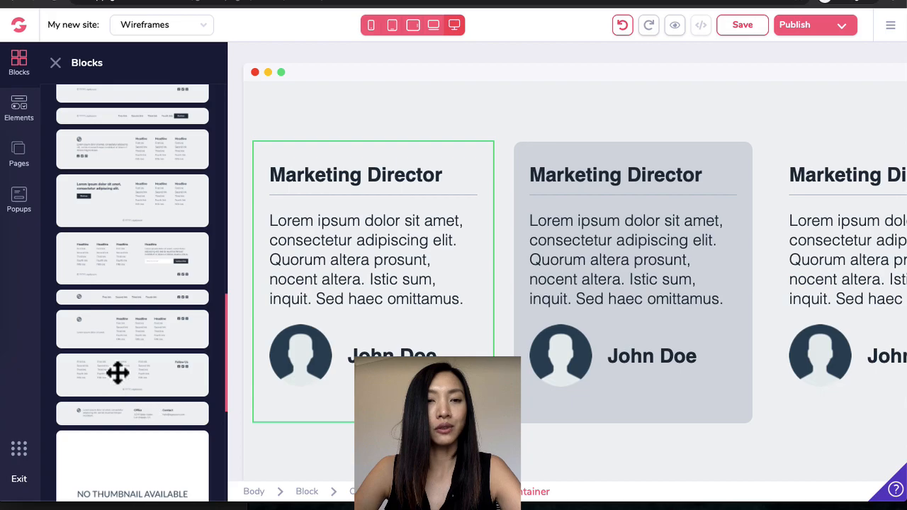
left_click_drag(122, 324, 507, 428)
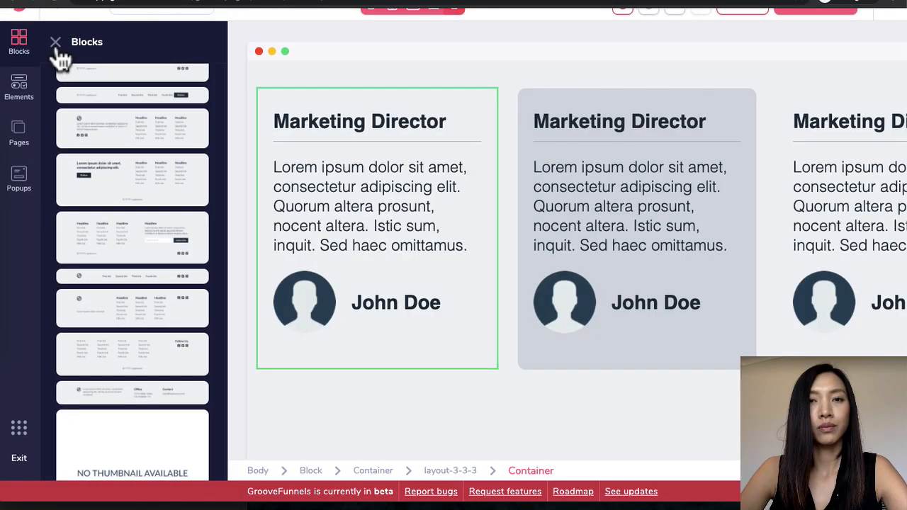
left_click(56, 42)
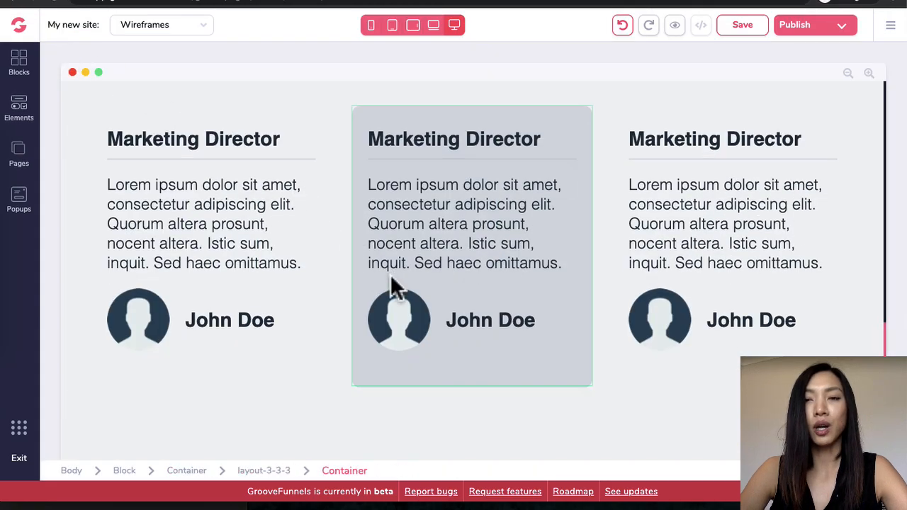
Step: Review the assembled wireframe page from the navigation bar through the cover, features and team blocks to the footer
scroll(390, 274, "up", 10)
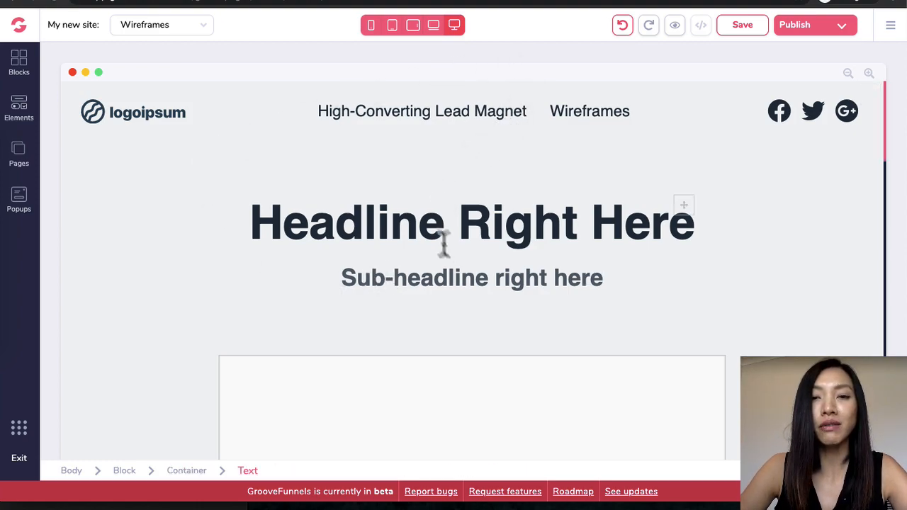
scroll(450, 248, "down", 2)
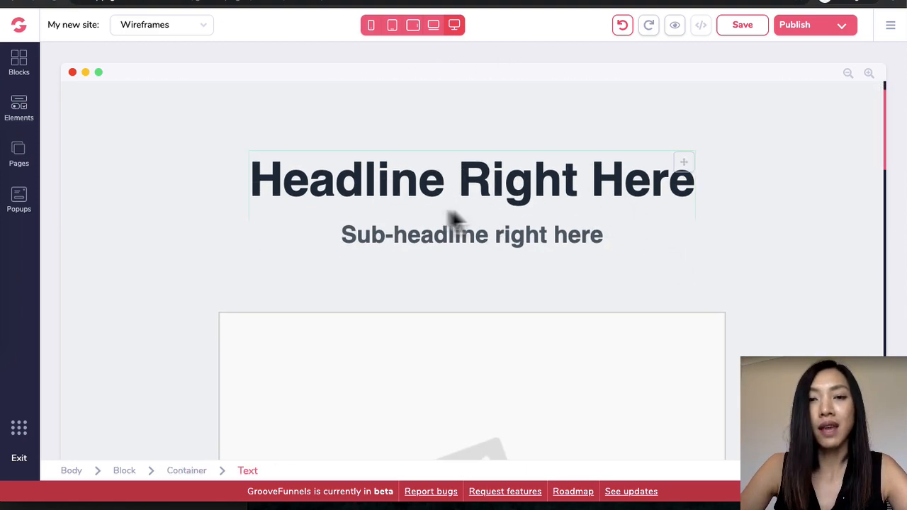
scroll(545, 243, "down", 5)
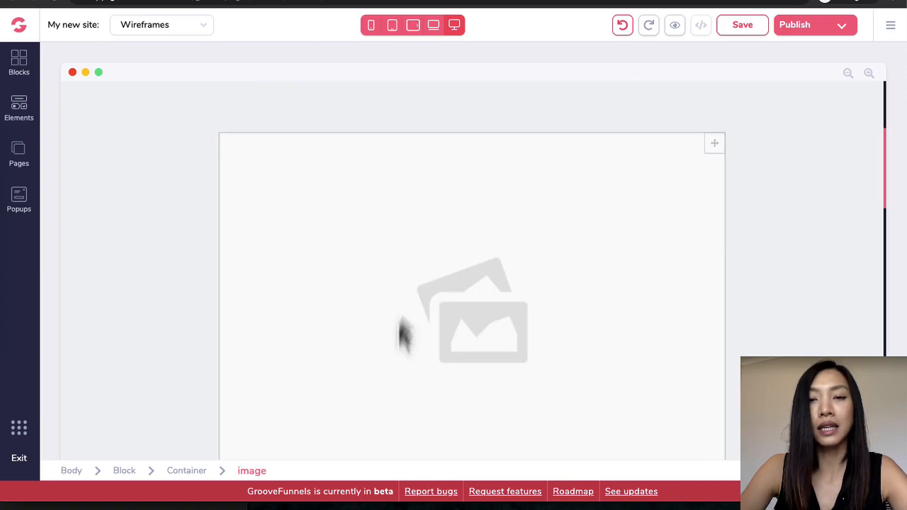
scroll(562, 346, "down", 5)
scroll(564, 347, "up", 3)
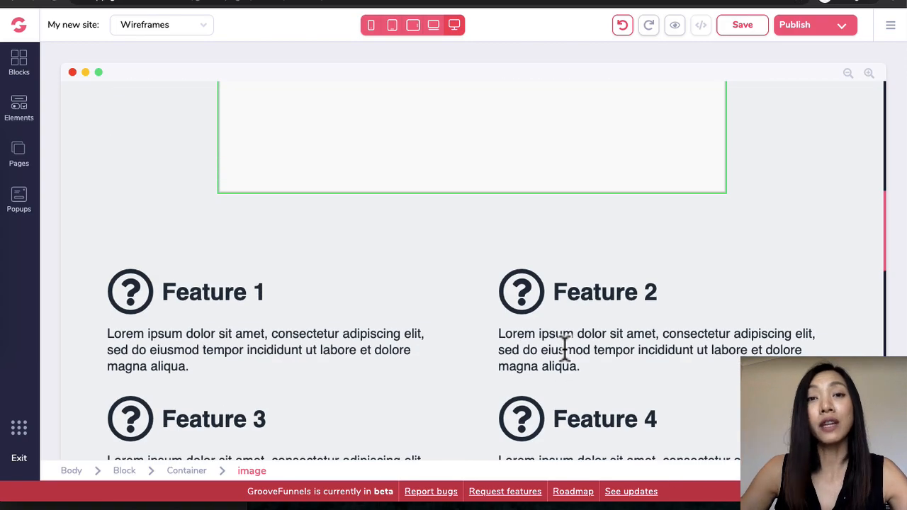
scroll(536, 356, "down", 3)
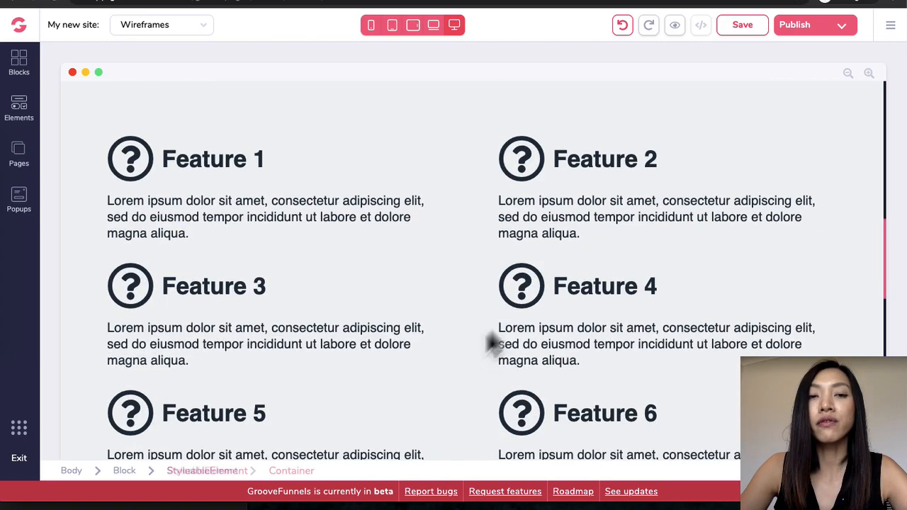
scroll(587, 372, "down", 6)
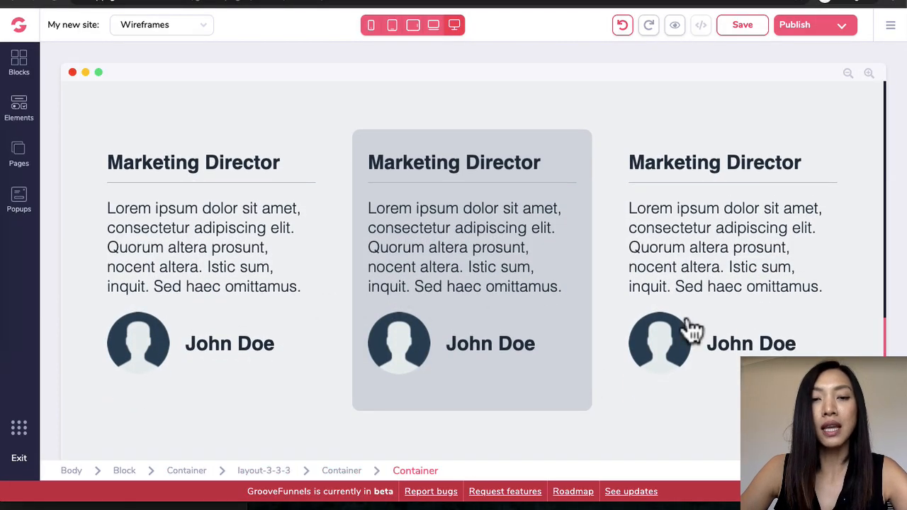
scroll(691, 330, "down", 3)
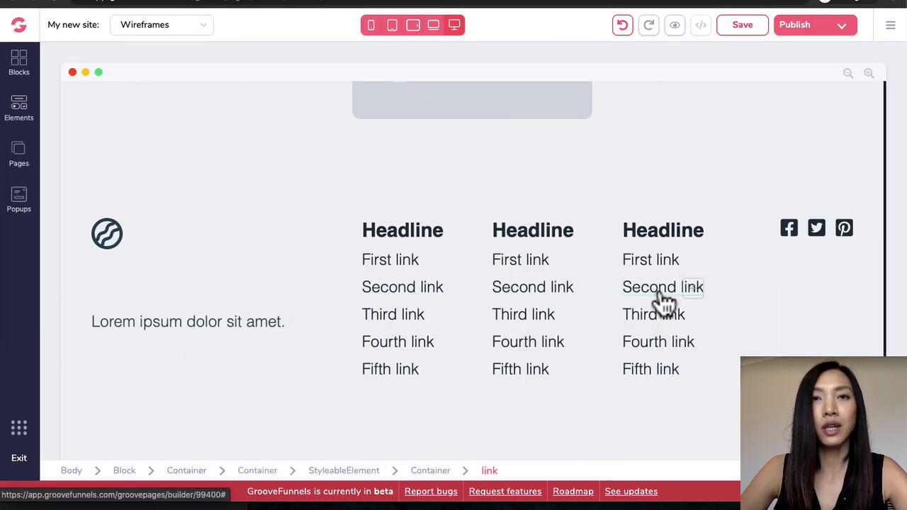
scroll(662, 303, "up", 5)
scroll(659, 292, "up", 3)
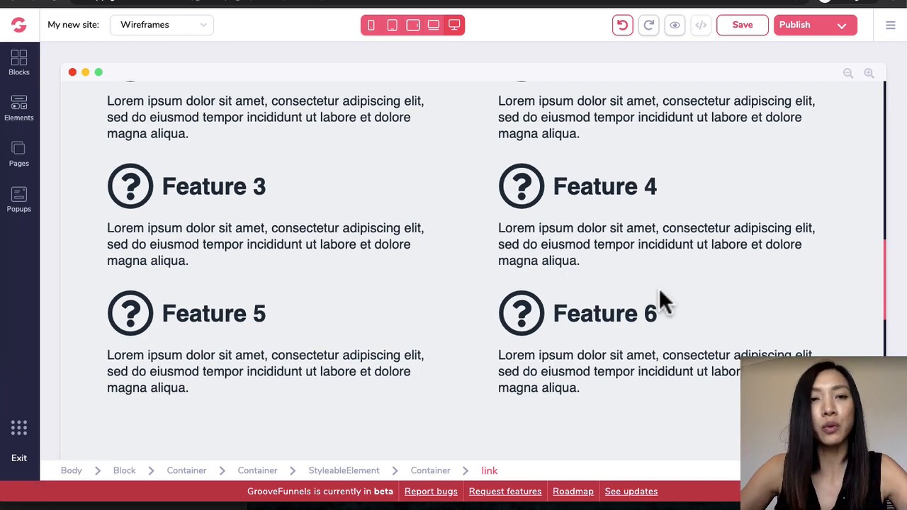
scroll(660, 294, "down", 3)
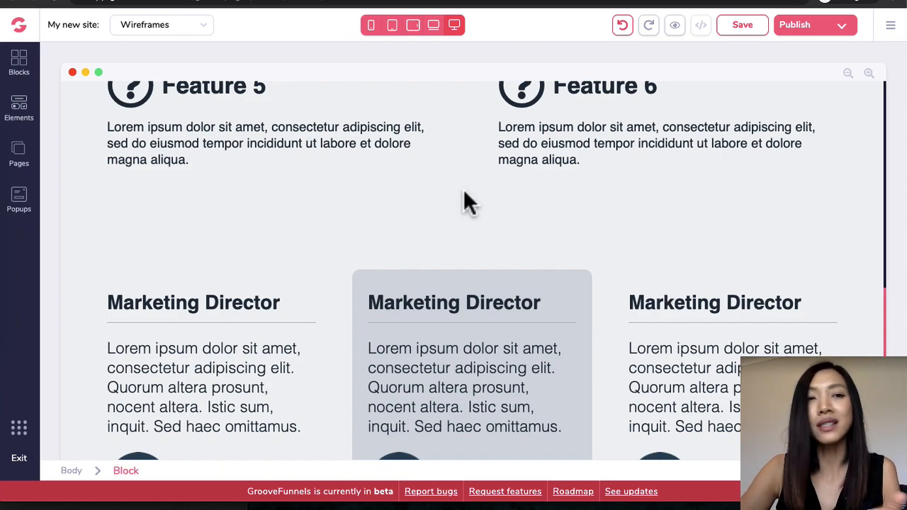
Step: Move the Wireframes page from the primary navigation to the hidden pages
left_click(19, 62)
left_click(21, 108)
left_click(24, 167)
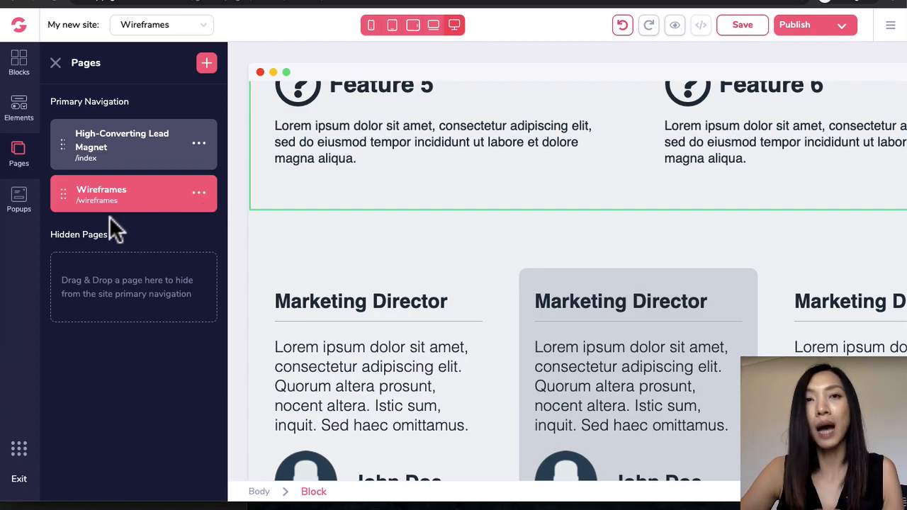
scroll(481, 368, "up", 10)
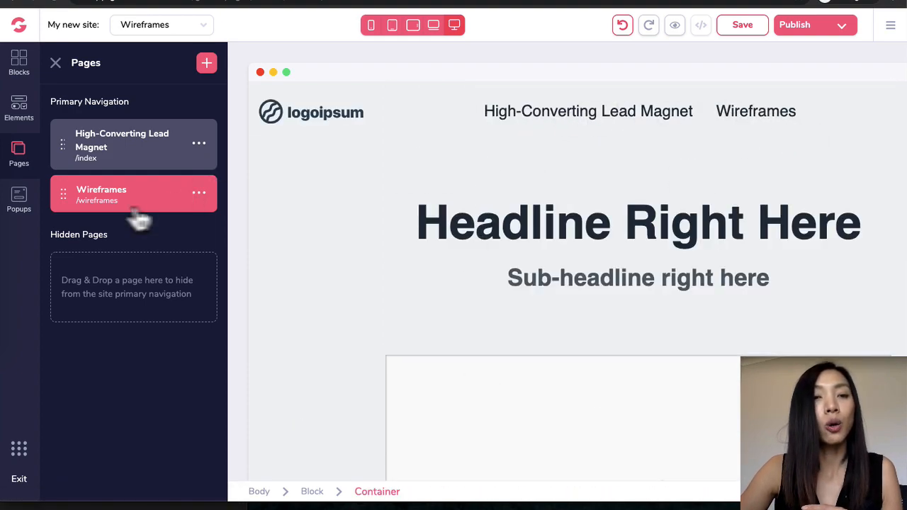
left_click_drag(121, 194, 118, 254)
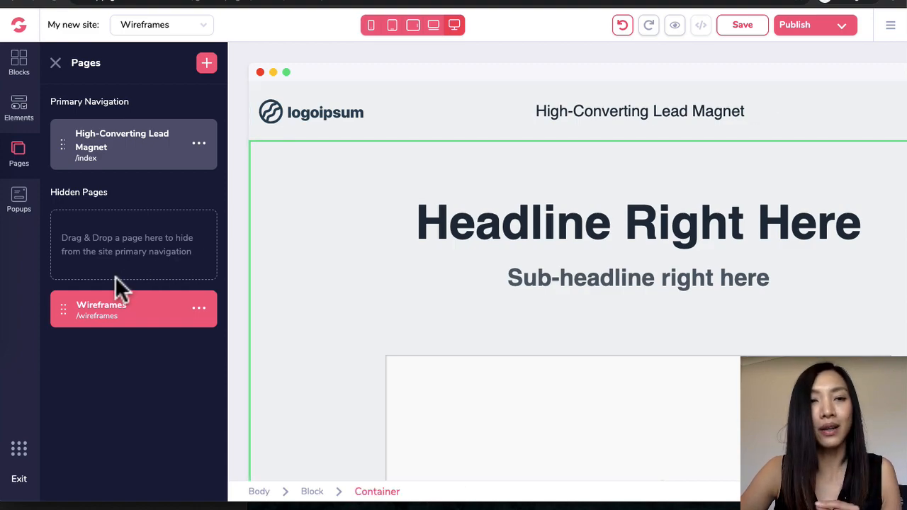
Step: Check the site's popups and look through the Wireframes page again
left_click(16, 202)
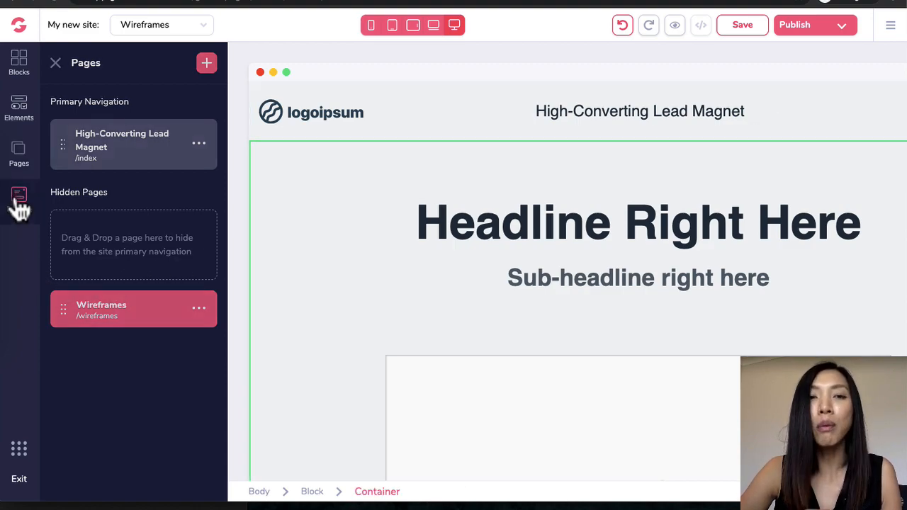
scroll(381, 345, "down", 3)
scroll(381, 346, "down", 7)
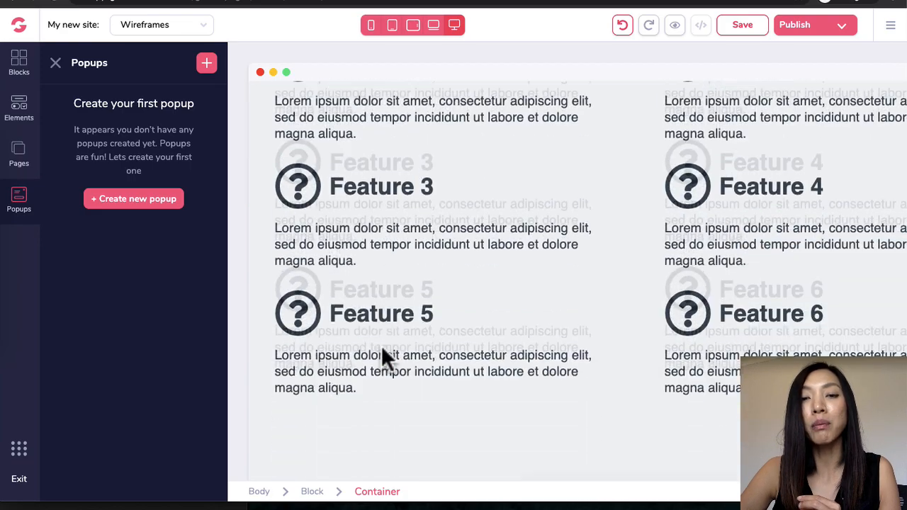
scroll(382, 352, "down", 5)
scroll(383, 348, "up", 15)
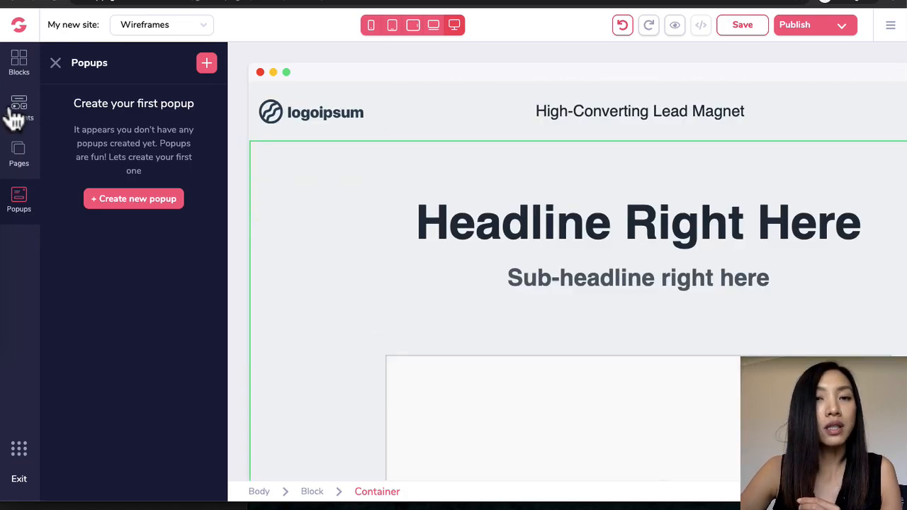
Step: Add a solid button directly below the cover's sub-headline and open its settings
left_click(17, 113)
scroll(170, 404, "down", 10)
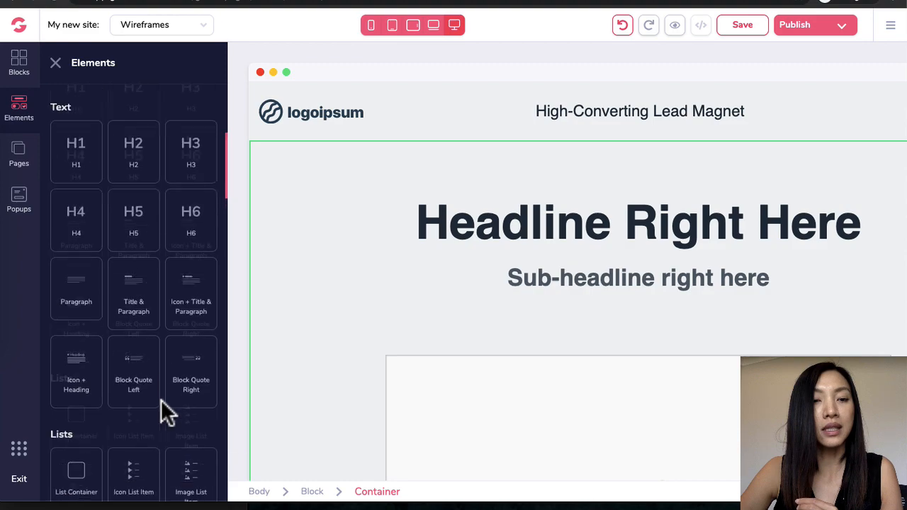
left_click_drag(99, 234, 676, 348)
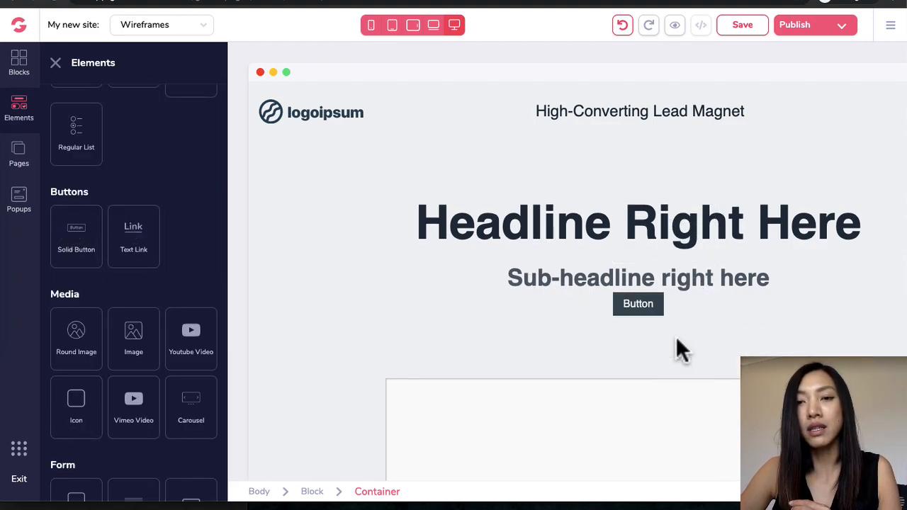
left_click(537, 306)
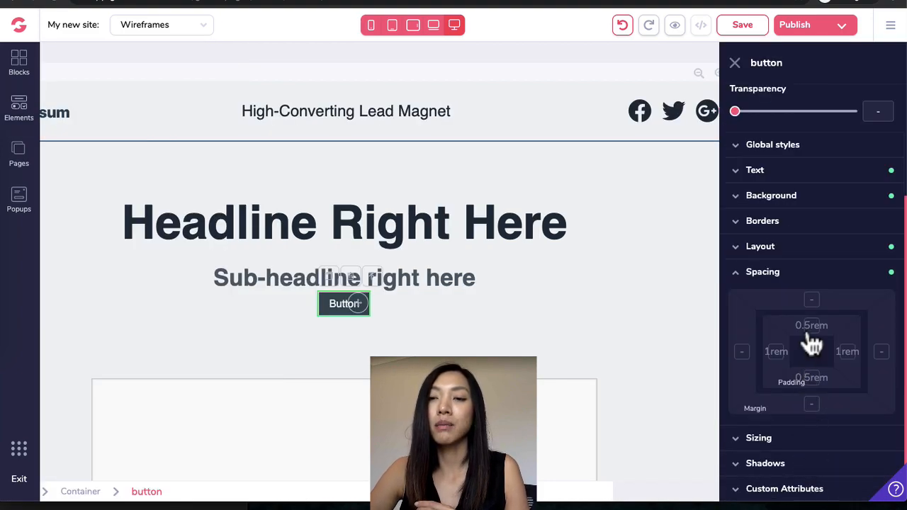
Step: Increase the cover button's vertical padding, set its text size to 1.5rem and its top margin to 2rem
left_click(812, 327)
left_click(812, 378, "shift")
left_click_drag(752, 430, 783, 431)
left_click(811, 300)
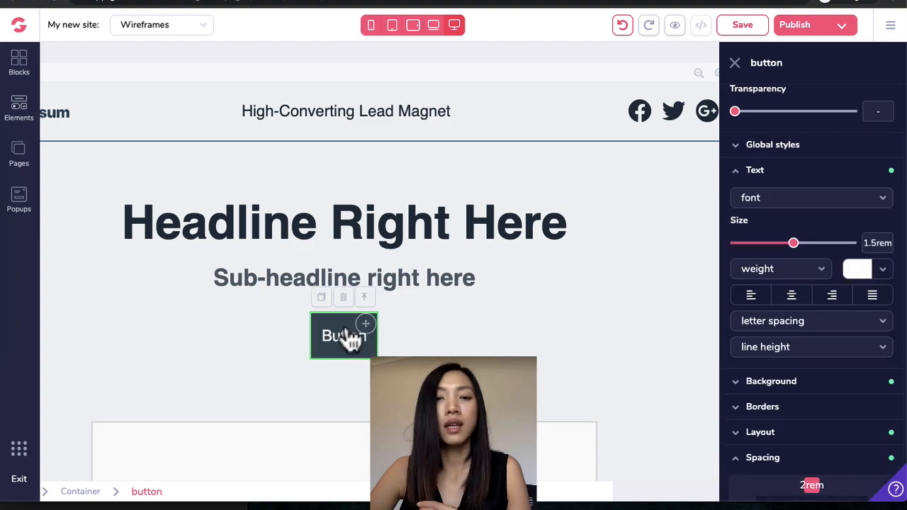
Step: Change the cover button's text to "Click Here" and set its link type to Popup
left_click(351, 339)
left_click(806, 113)
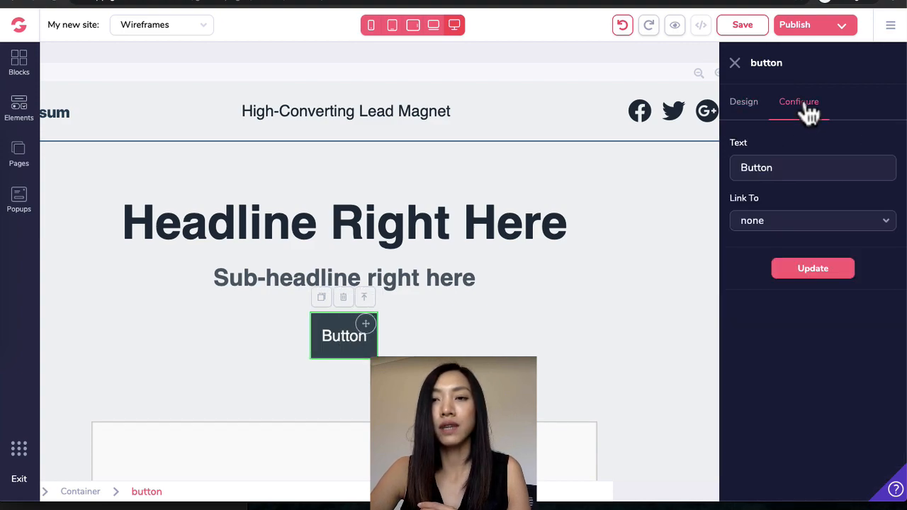
double_click(771, 175)
key("BackSpace")
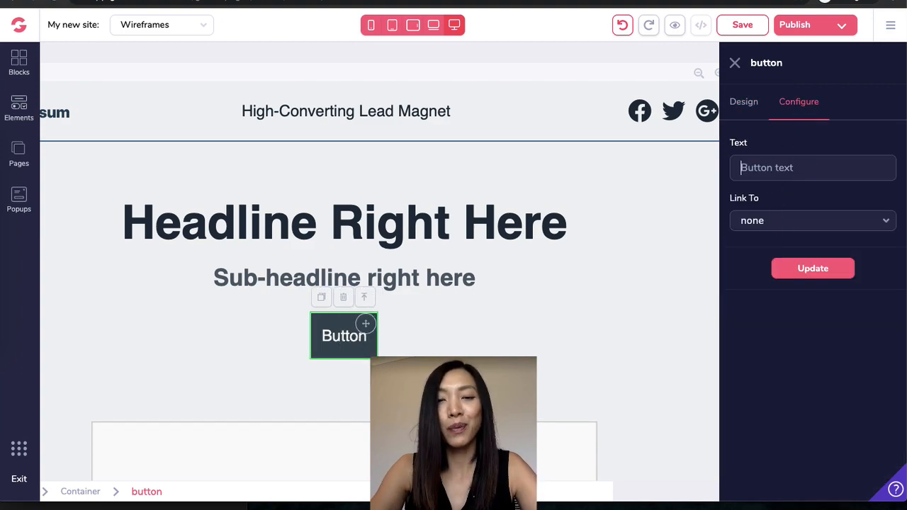
type("Click Here")
left_click(810, 223)
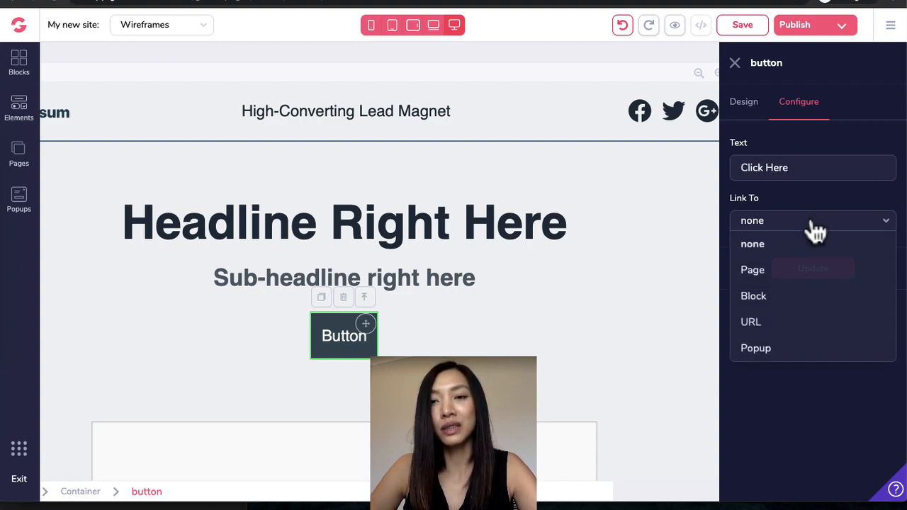
left_click(755, 348)
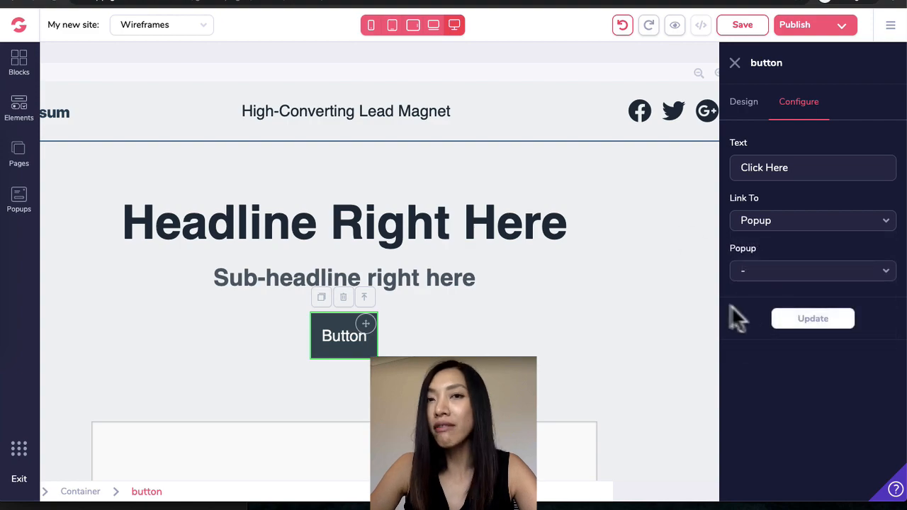
Step: Create a new popup named "Wireframe popup" with the Standard type
left_click(20, 202)
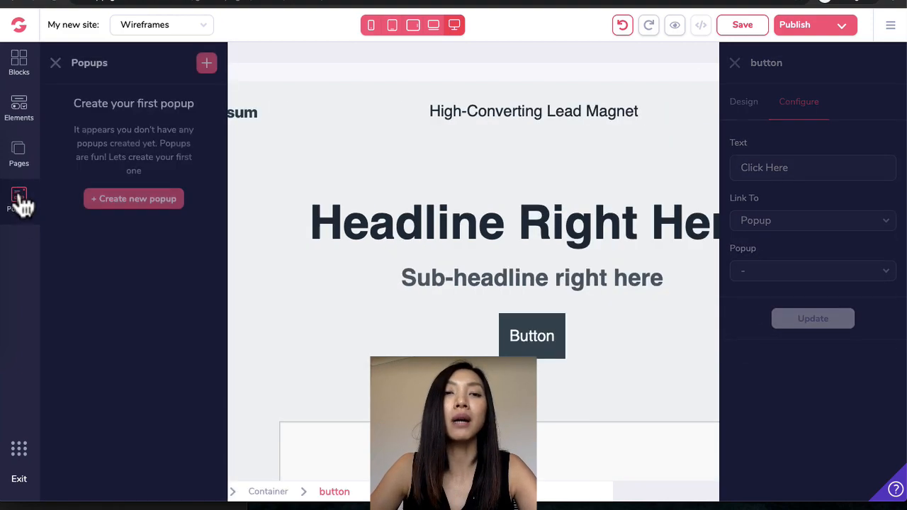
left_click(139, 209)
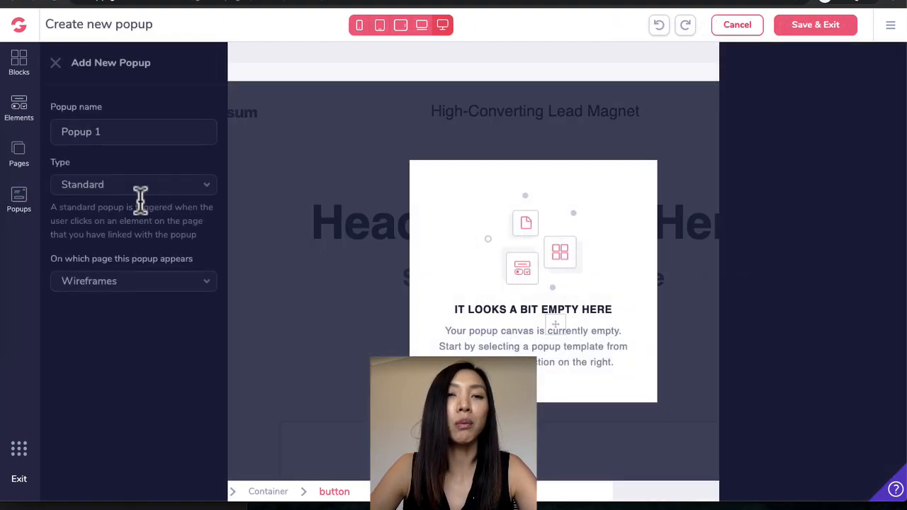
triple_click(106, 131)
type("Wireframe popup")
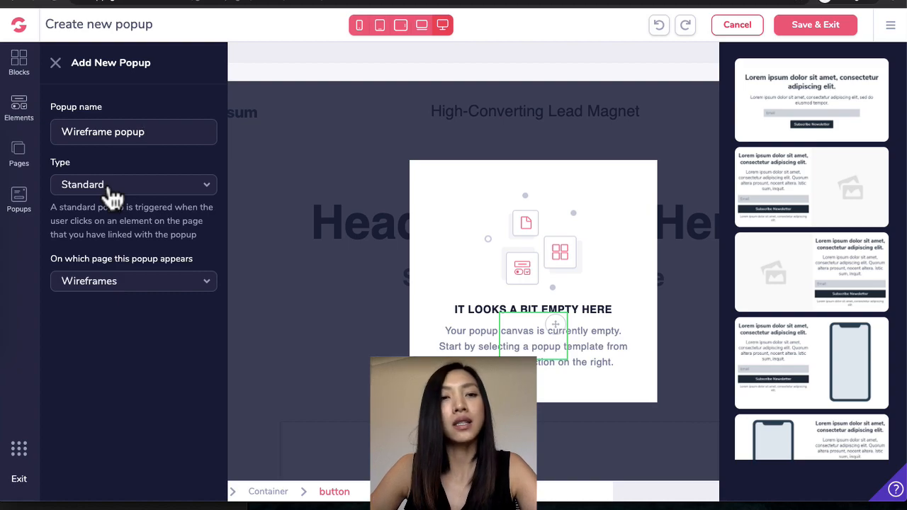
left_click(110, 193)
left_click(89, 206)
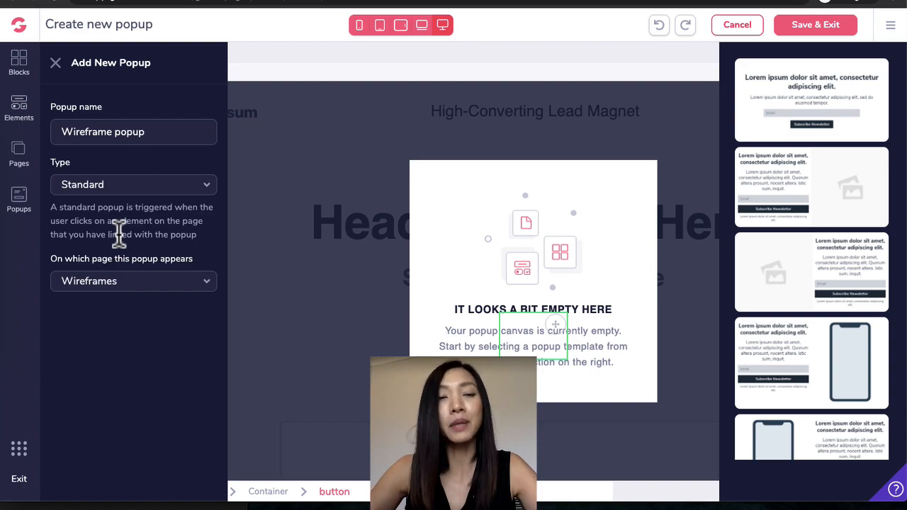
Step: Try the Entry and Exit types for the popup and switch back to Standard
left_click(156, 190)
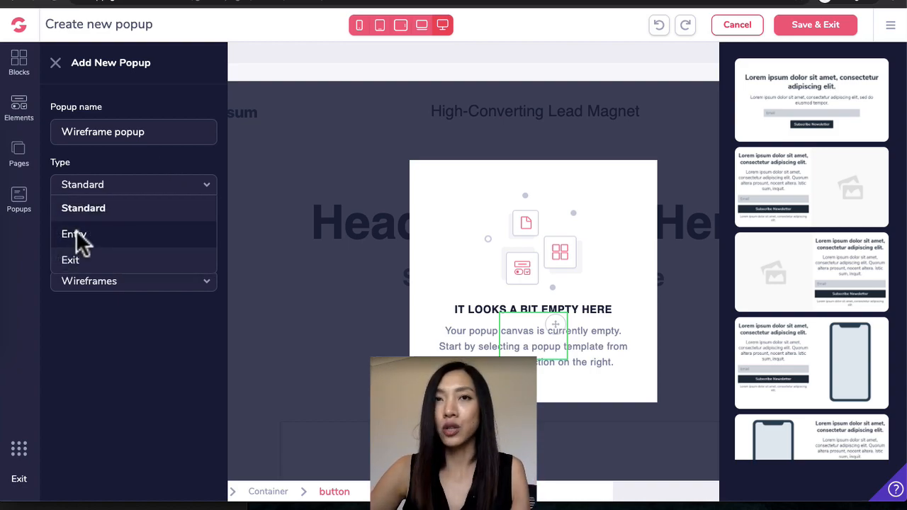
left_click(77, 234)
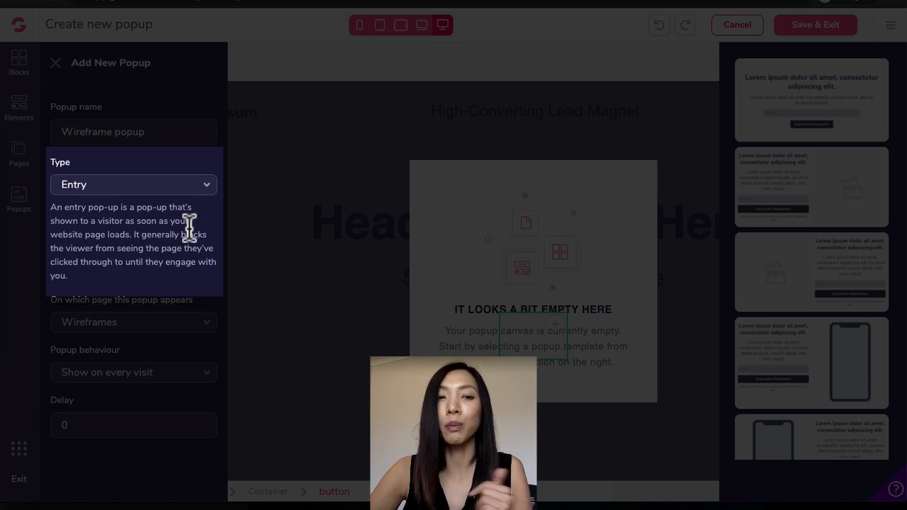
left_click(185, 186)
left_click(115, 259)
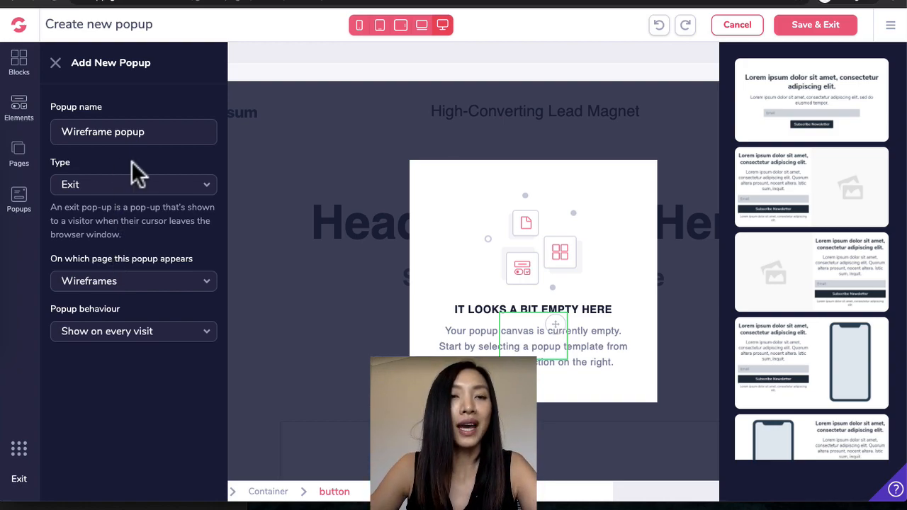
left_click(131, 190)
left_click(85, 212)
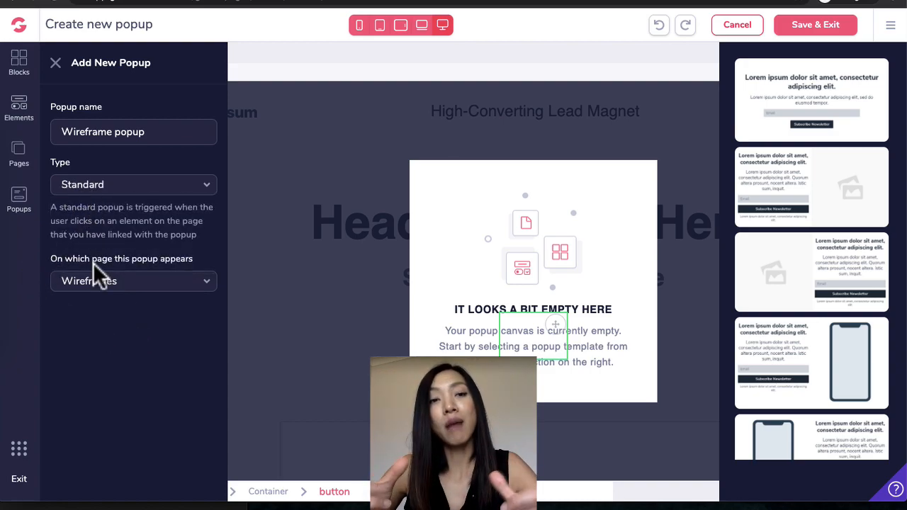
Step: Assign the popup to the Wireframes page and apply the centred newsletter template with one email field
left_click(133, 285)
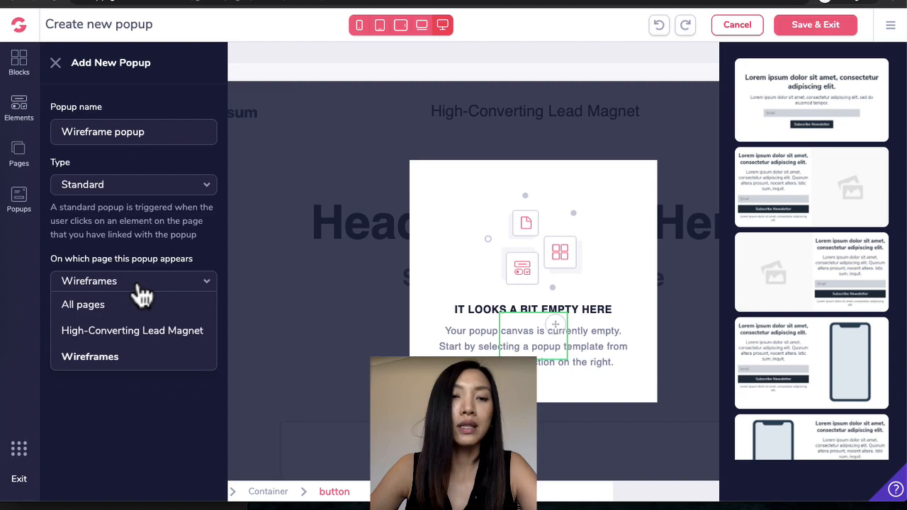
left_click(124, 351)
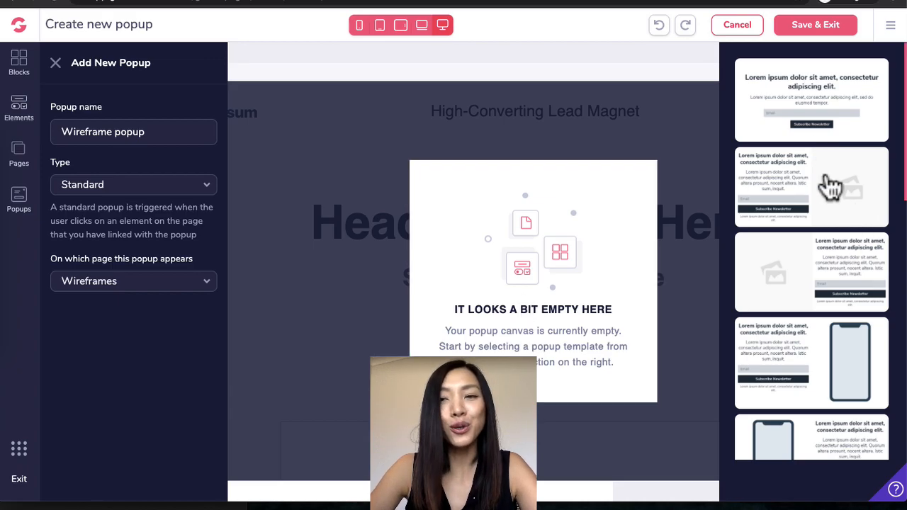
scroll(826, 178, "down", 1)
scroll(842, 330, "down", 5)
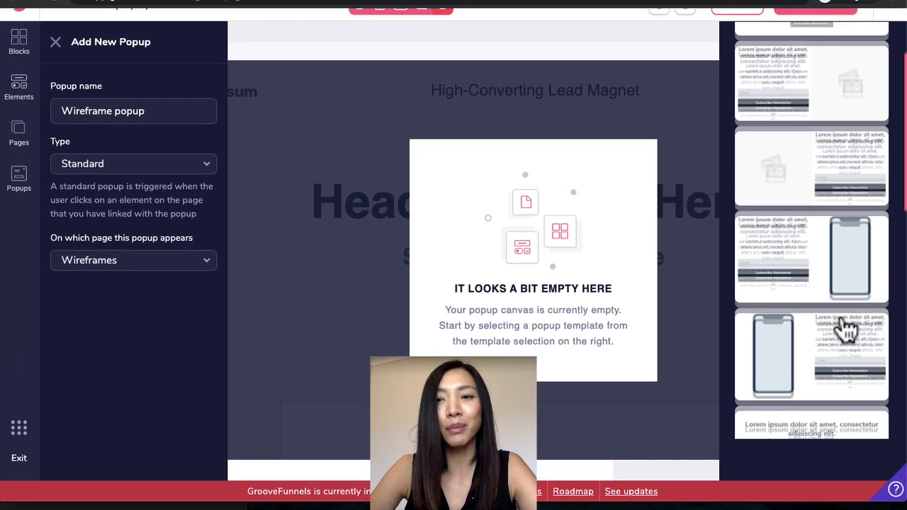
scroll(571, 333, "up", 1)
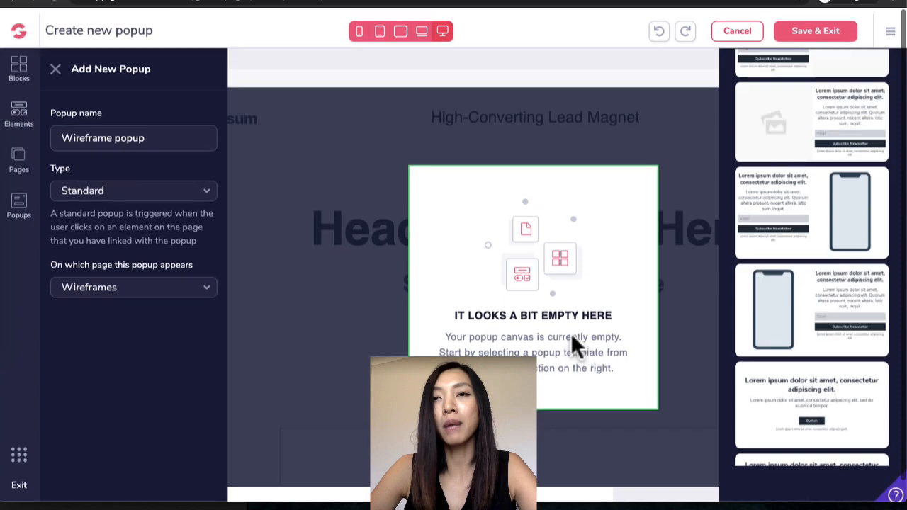
scroll(801, 237, "up", 5)
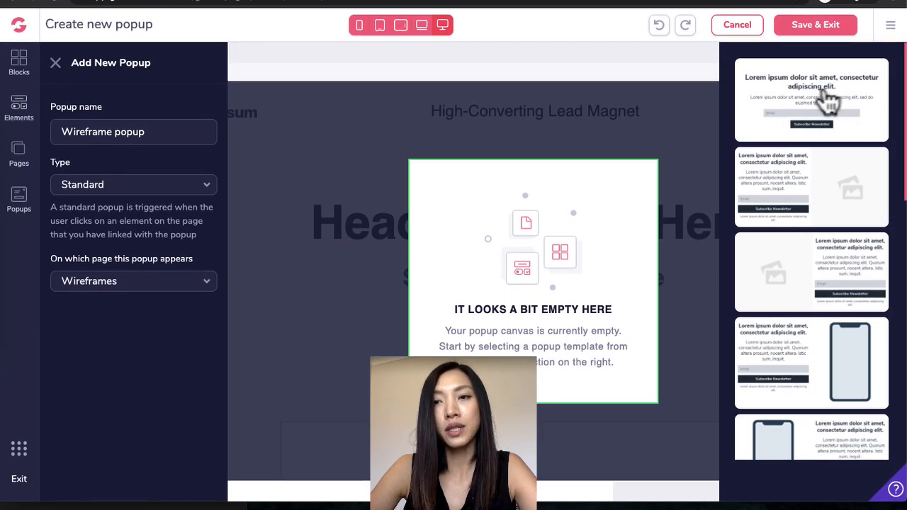
left_click_drag(838, 108, 815, 105)
left_click(834, 103)
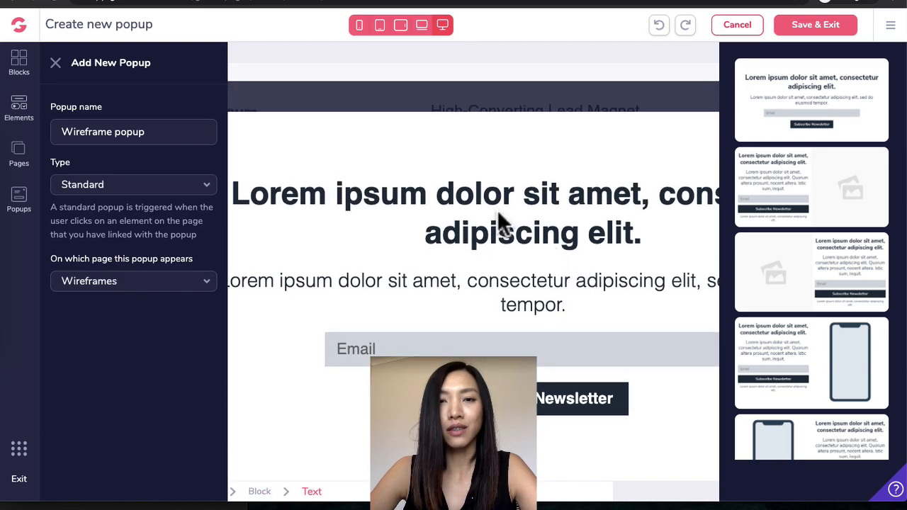
Step: Set the popup headline's size to 1.875rem and replace the text below it with "Enter your name and email here"
left_click(500, 222)
triple_click(500, 222)
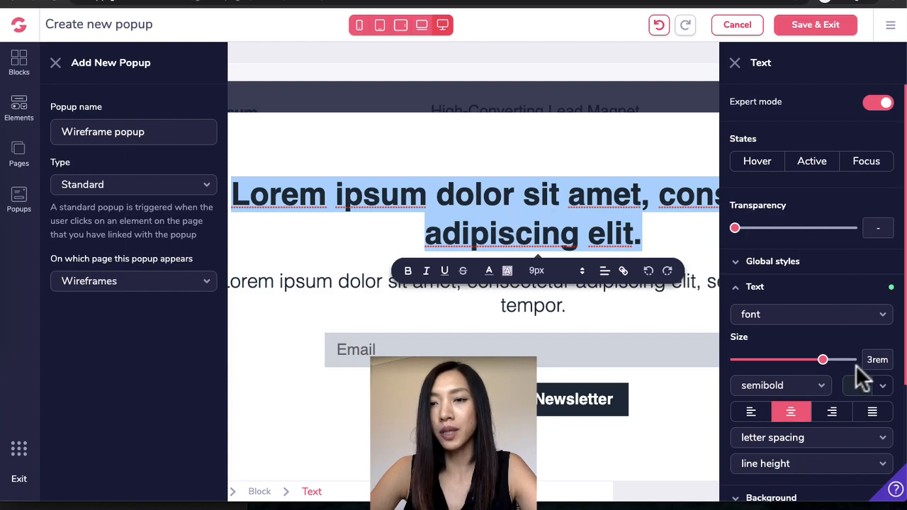
left_click_drag(824, 363, 809, 363)
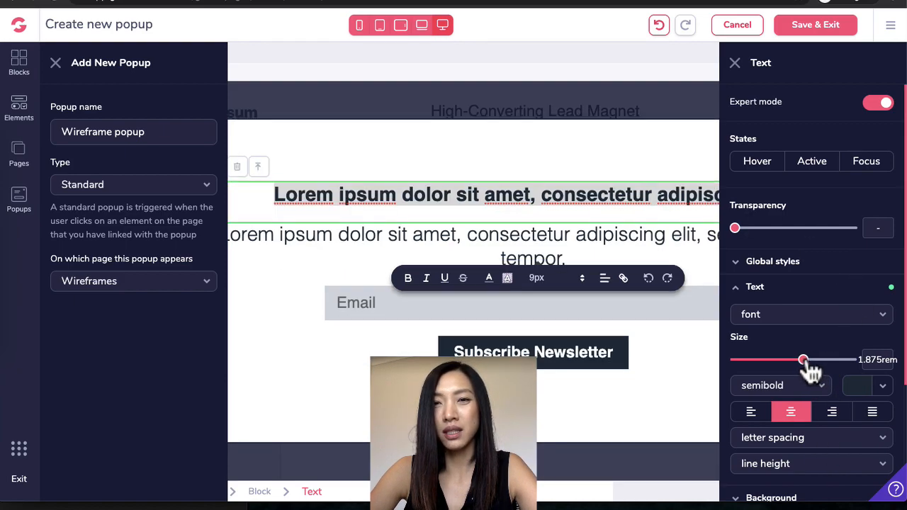
type("Enter y")
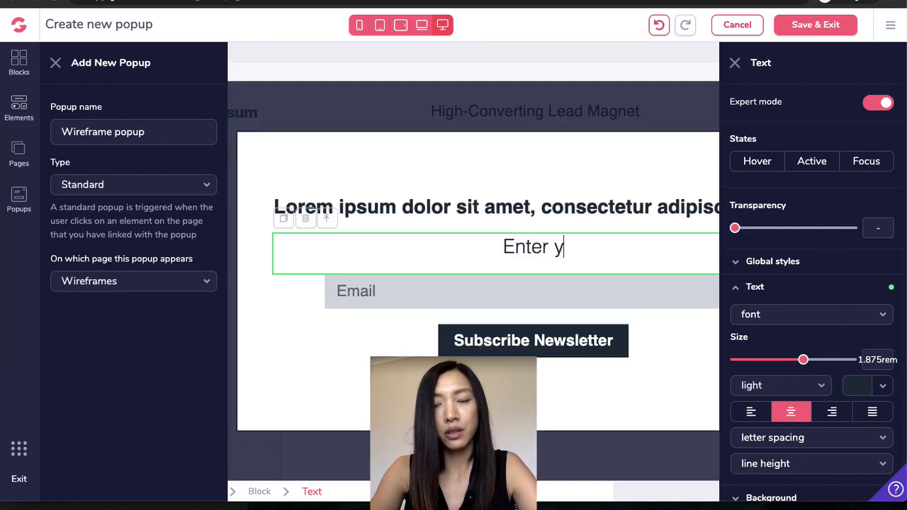
type("our name and email here")
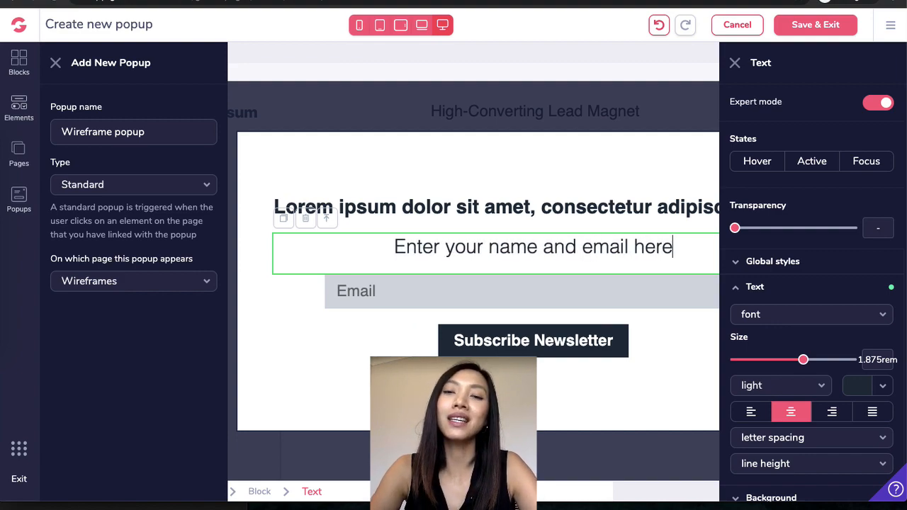
Step: Add an ActiveCampaign integration form to the popup, directly above the template's email field
left_click(17, 113)
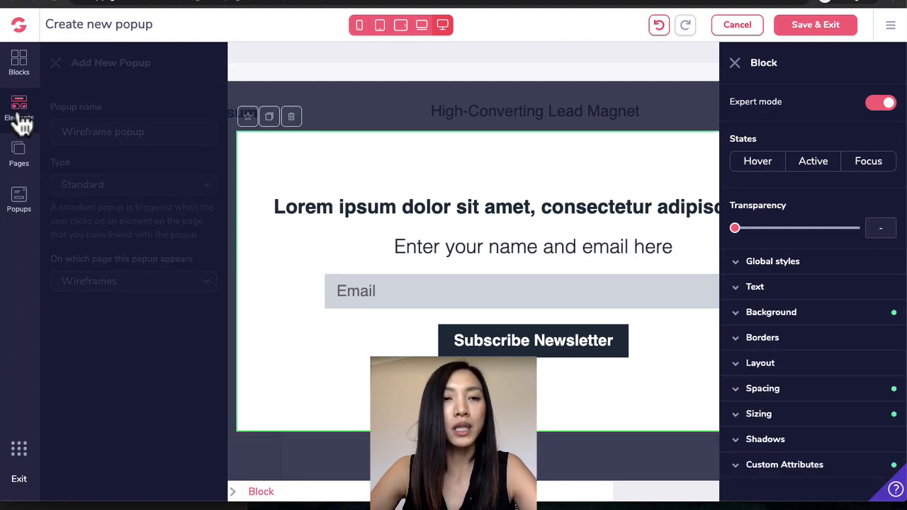
scroll(150, 451, "down", 20)
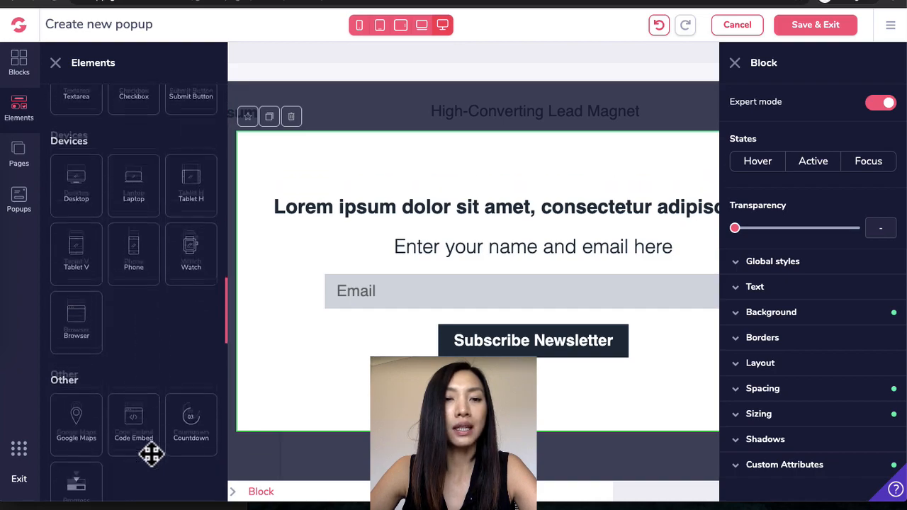
scroll(149, 449, "down", 6)
left_click_drag(72, 265, 322, 273)
Step: Delete the template's original email field and Subscribe Newsletter button from the popup
left_click(564, 304)
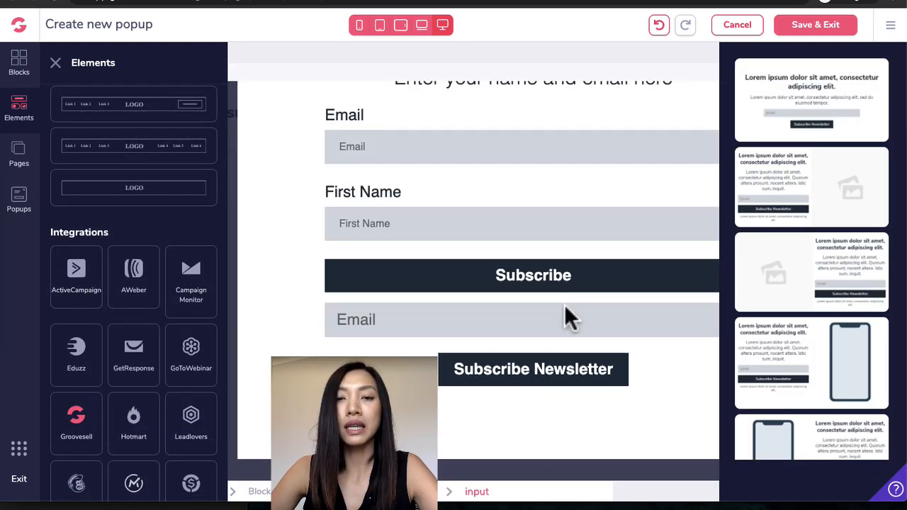
left_click(359, 287)
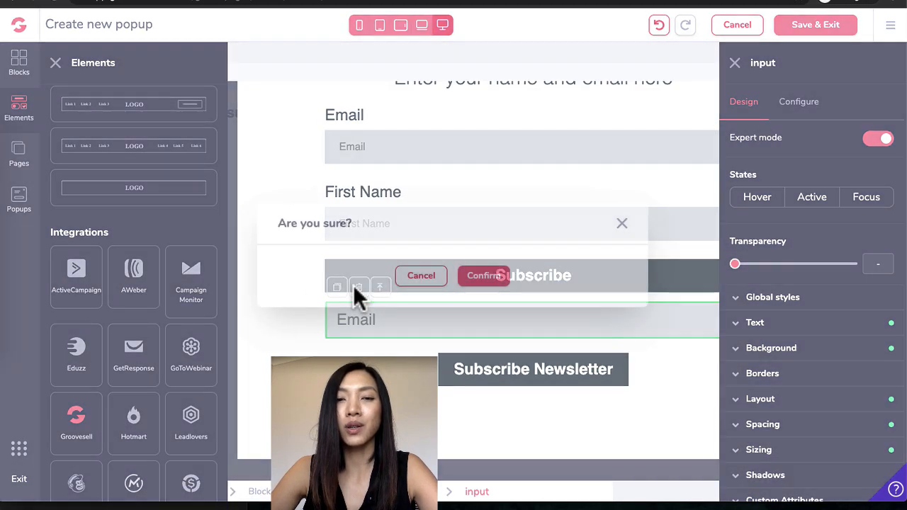
left_click(482, 283)
left_click(561, 367)
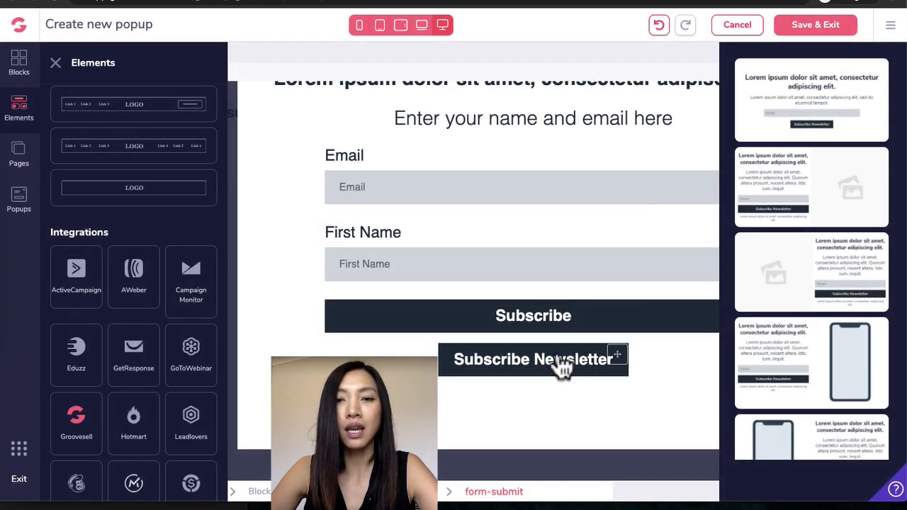
left_click(470, 328)
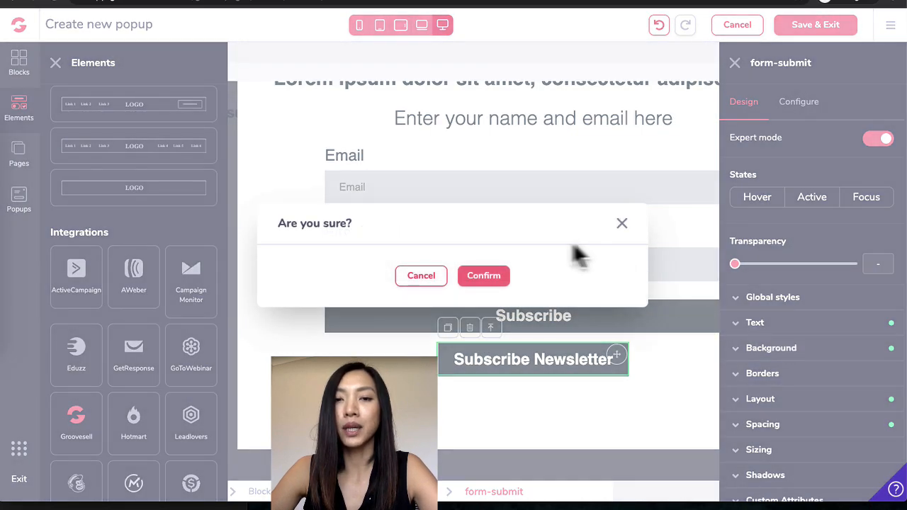
left_click(484, 278)
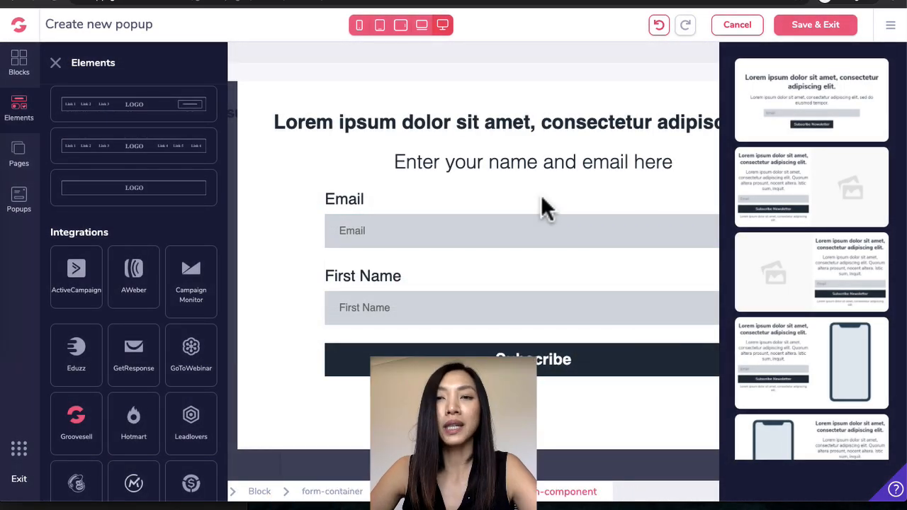
Step: Connect the popup's ActiveCampaign form to the AimeeVo.com Master List
left_click(542, 199)
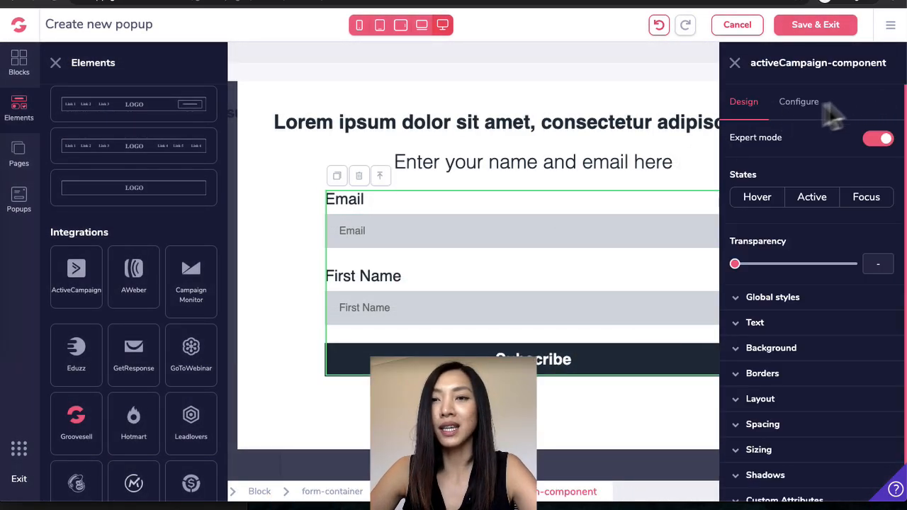
left_click(801, 106)
left_click(804, 217)
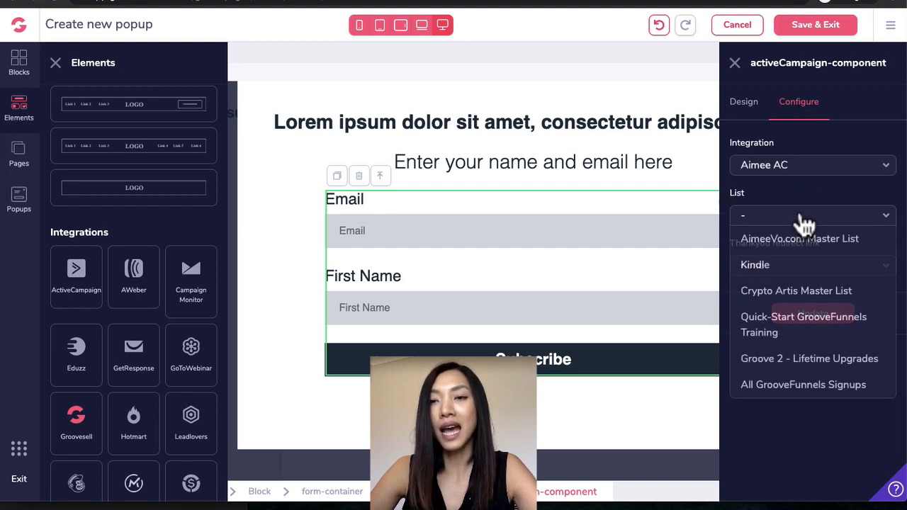
left_click(780, 234)
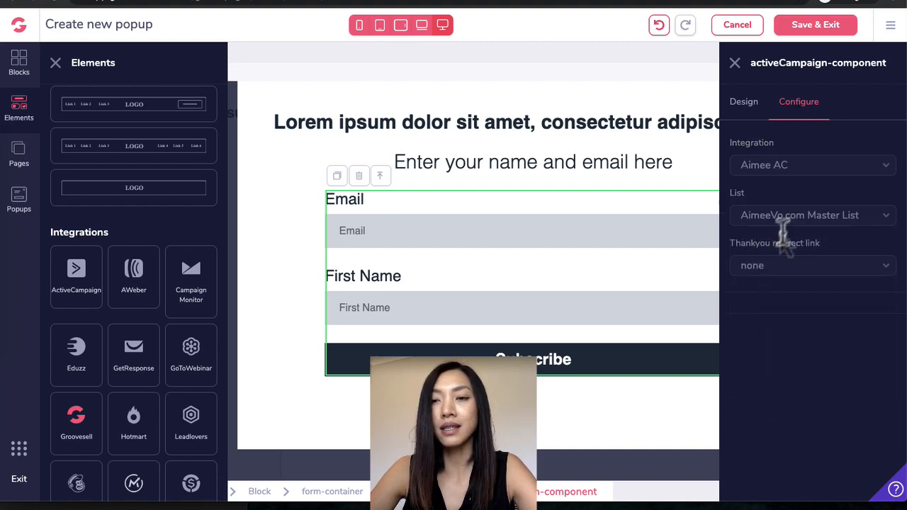
Step: Set the form's thank-you redirect to the URL aimeevo.com/typ, update the form and close its settings
left_click(784, 268)
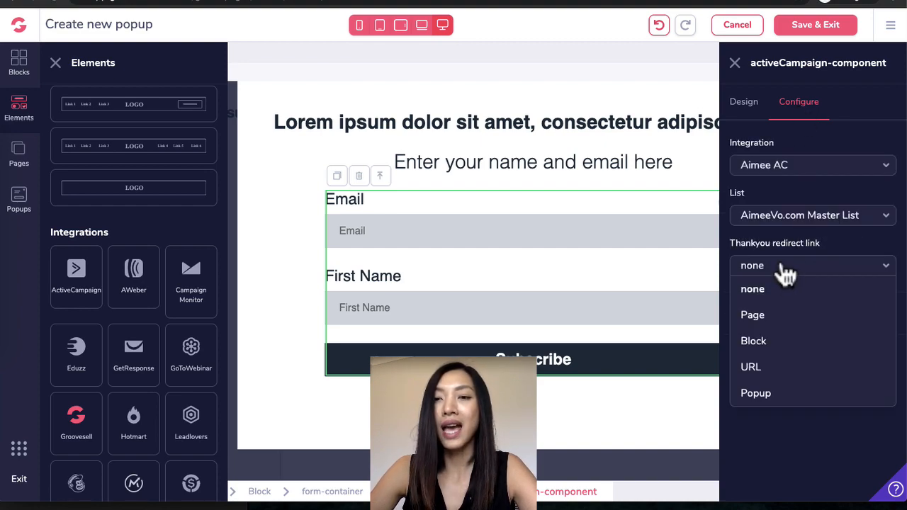
left_click(758, 366)
left_click(758, 319)
type("aimeevo.com/typ")
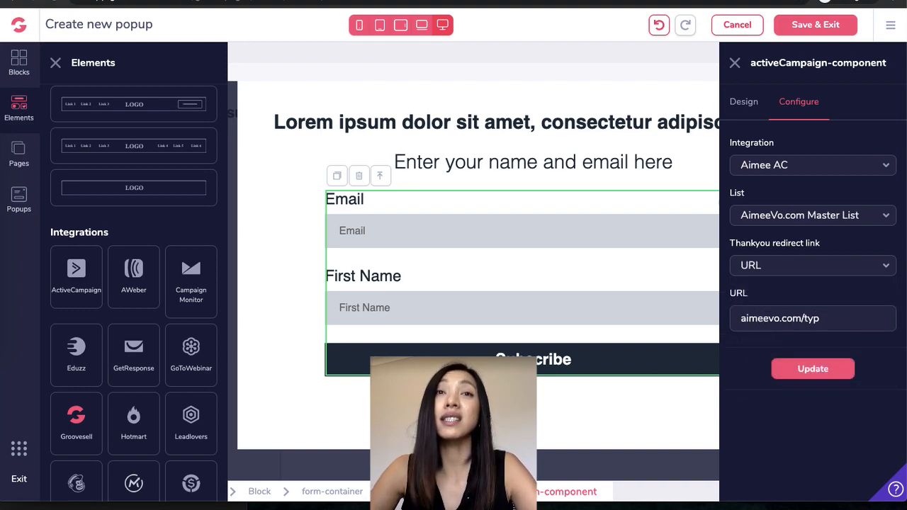
left_click(787, 372)
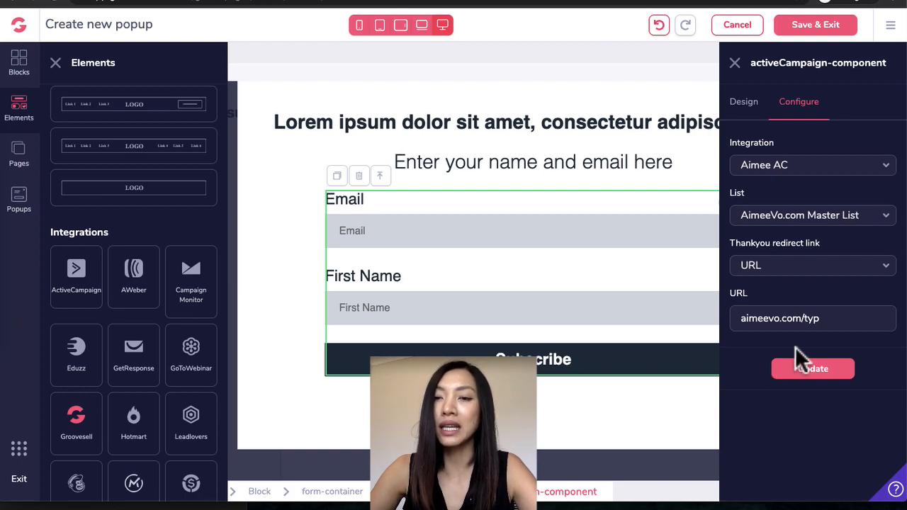
left_click(735, 64)
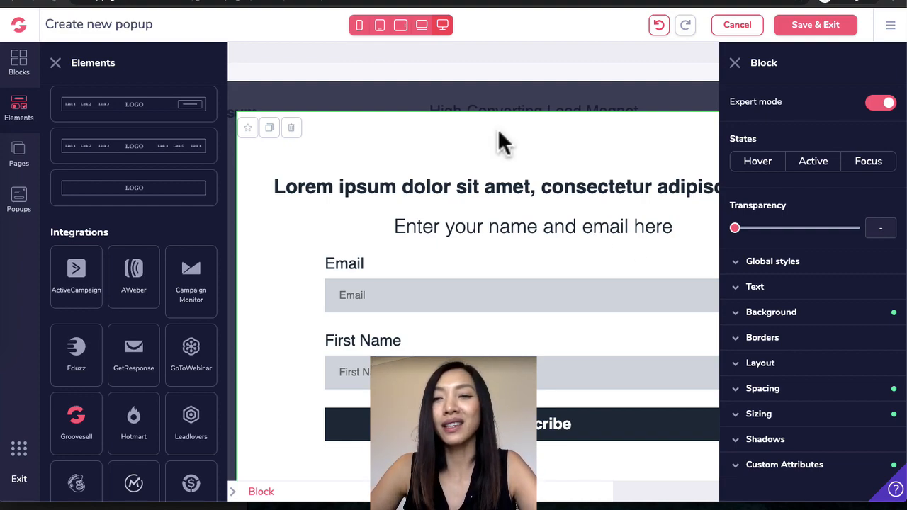
left_click(833, 317)
left_click(794, 324)
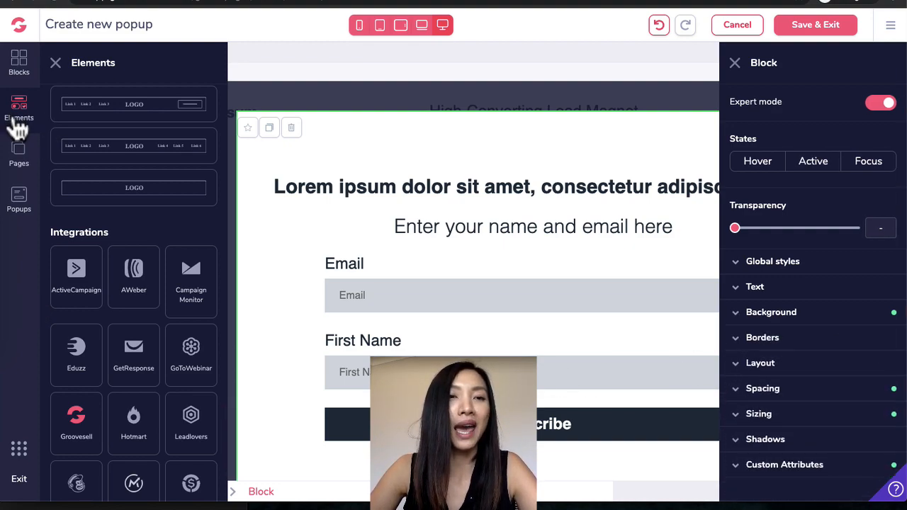
scroll(126, 405, "down", 3)
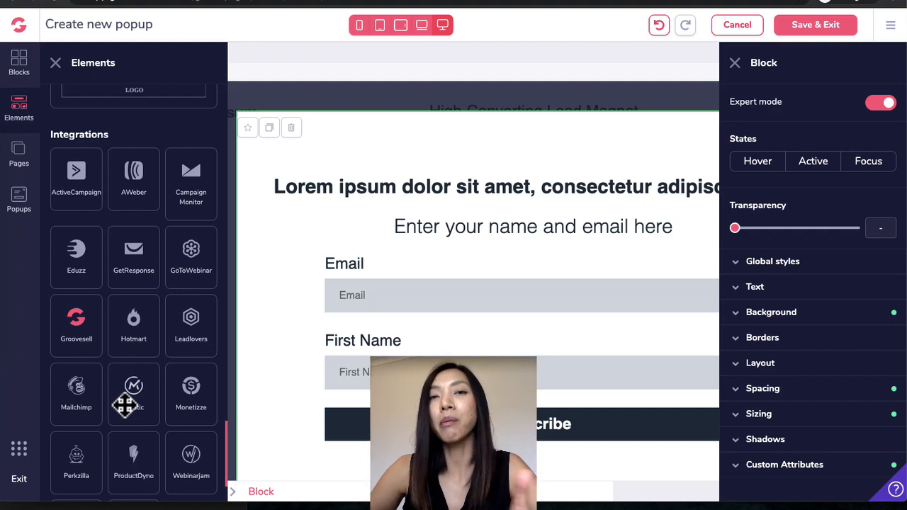
left_click(22, 122)
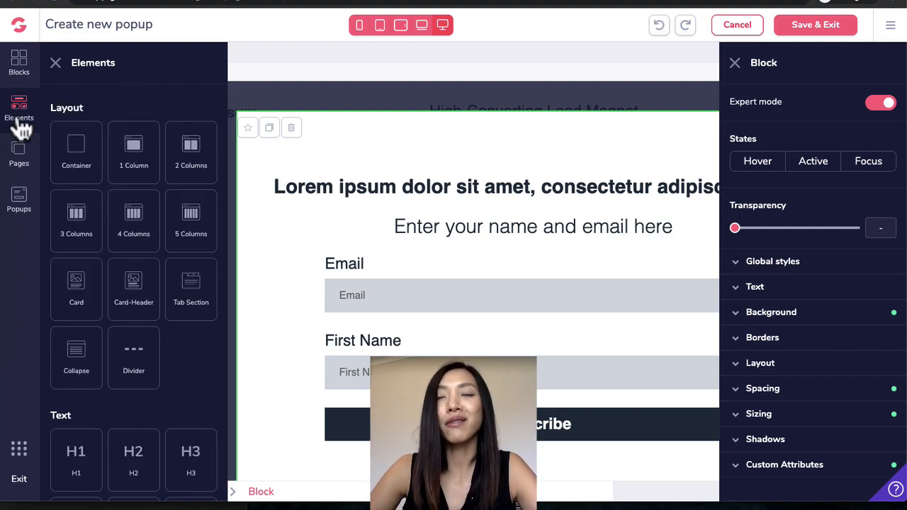
Step: Close the block's settings, save and exit the popup, and show the site's list of popups
left_click(735, 63)
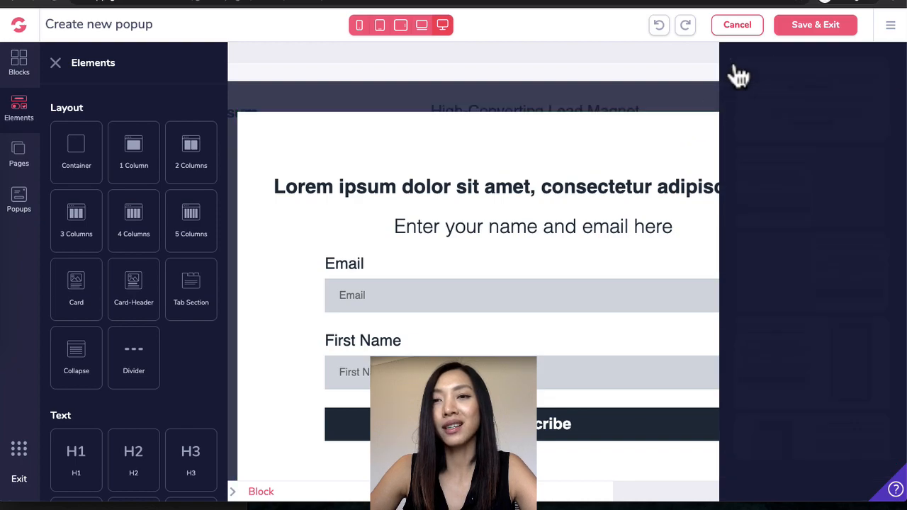
left_click(843, 32)
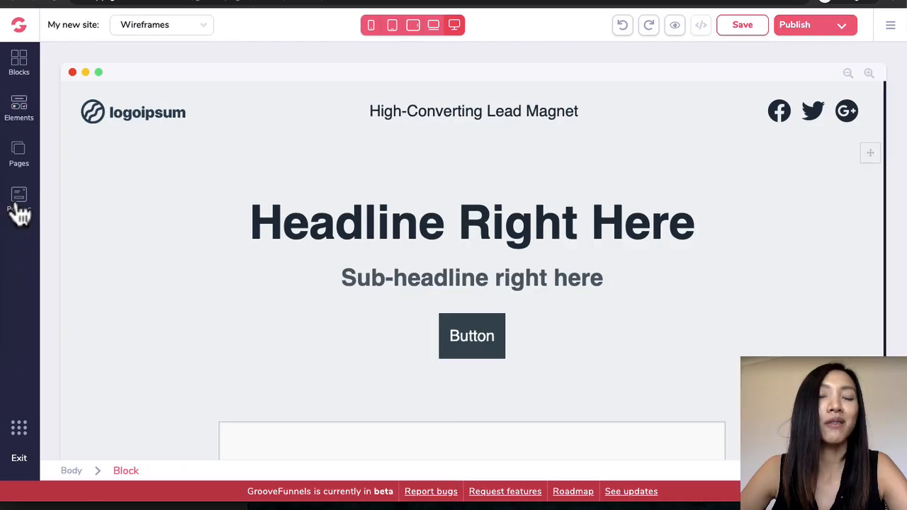
left_click(16, 204)
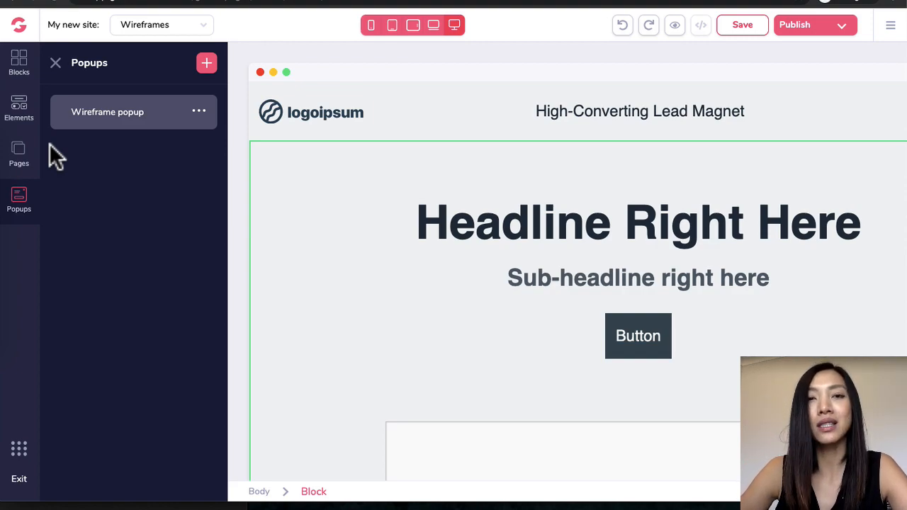
Step: Browse the page templates available for adding a new page to the site
left_click(19, 153)
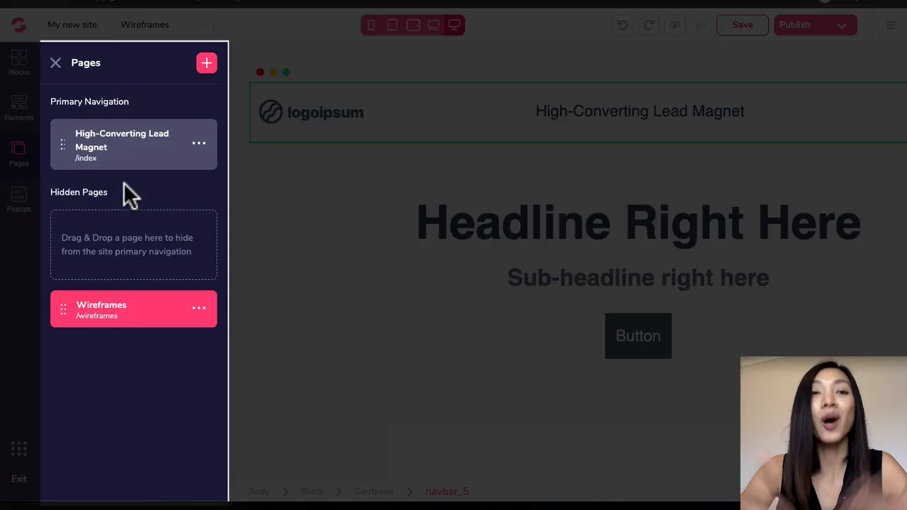
left_click(207, 65)
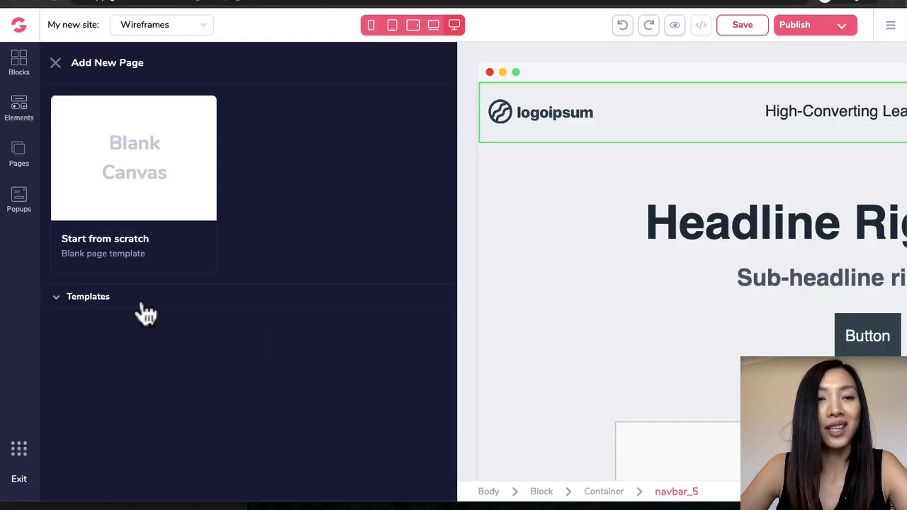
left_click(136, 301)
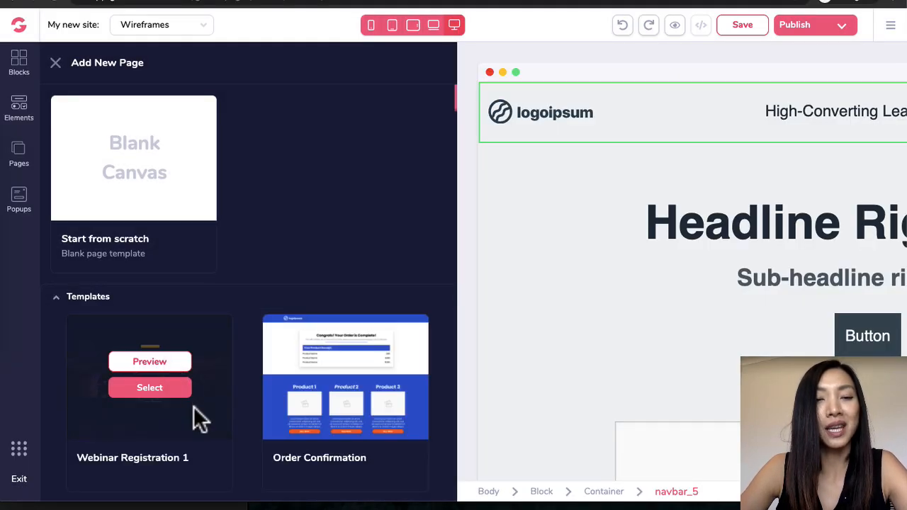
scroll(194, 408, "down", 5)
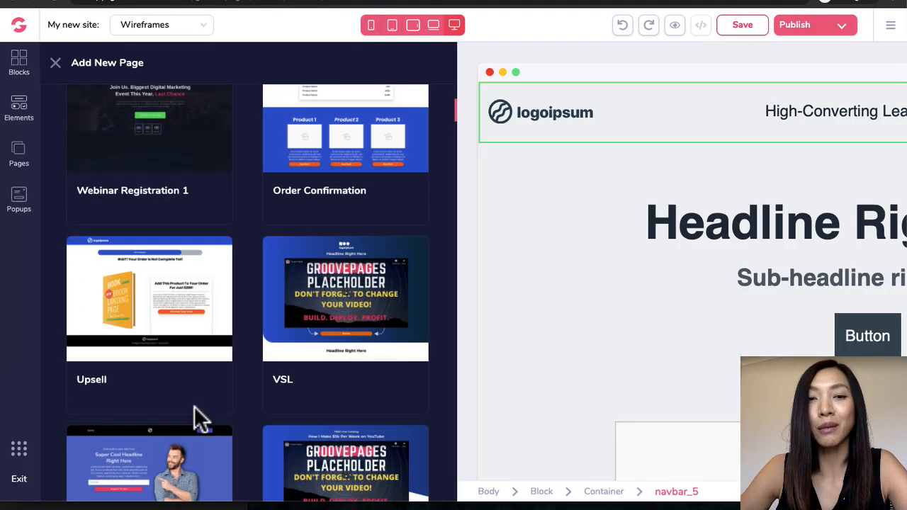
scroll(195, 411, "down", 9)
scroll(198, 420, "down", 3)
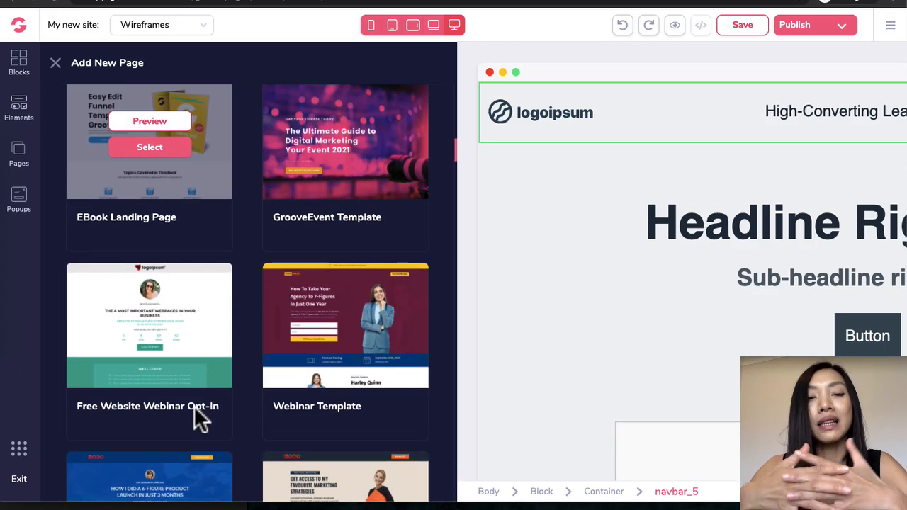